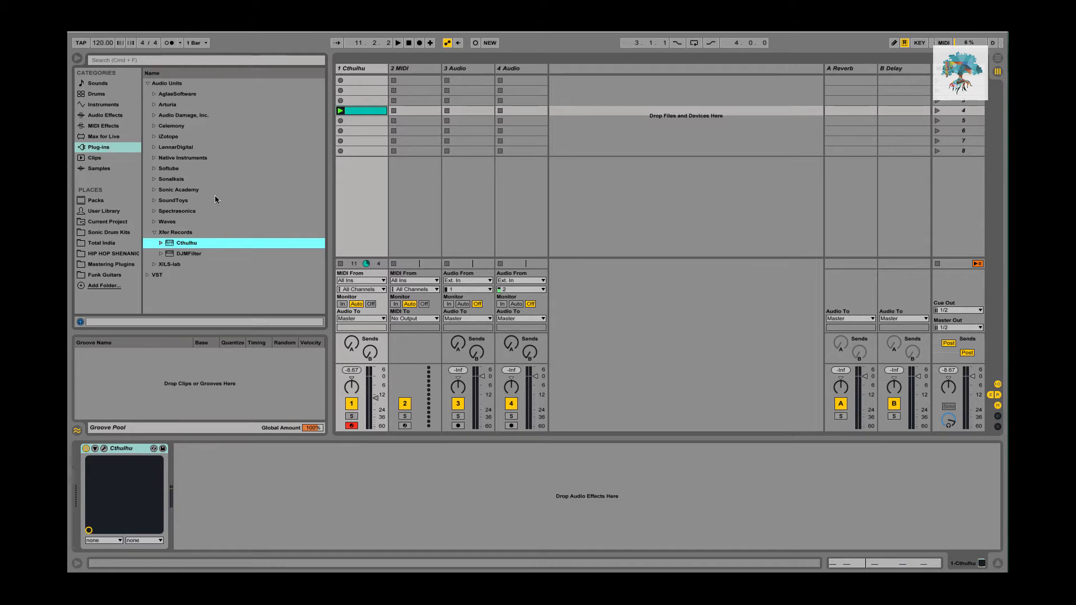
# Look through the built-in audio effects and delete the Cthulhu plug-in from the first MIDI track
pyautogui.click(110, 115)
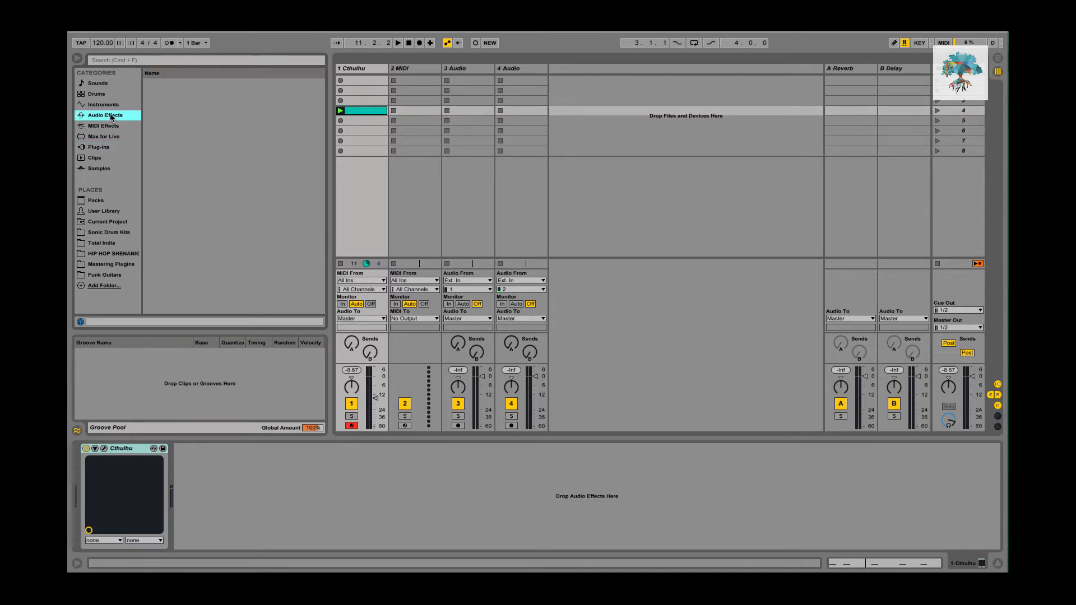
pyautogui.scroll(-10, 201, 182)
pyautogui.scroll(12, 204, 178)
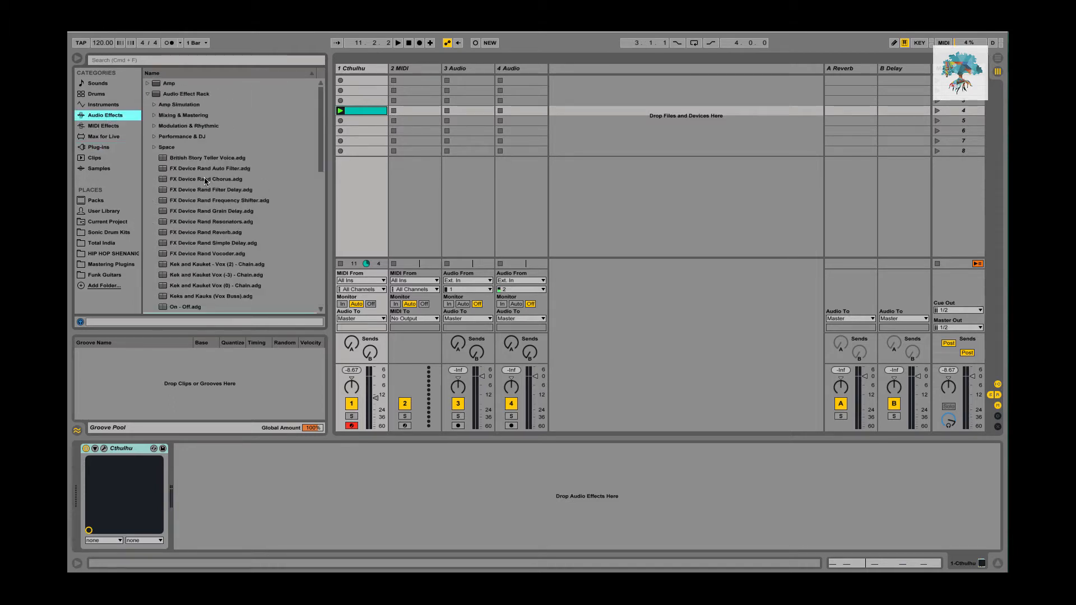
pyautogui.scroll(-10, 205, 181)
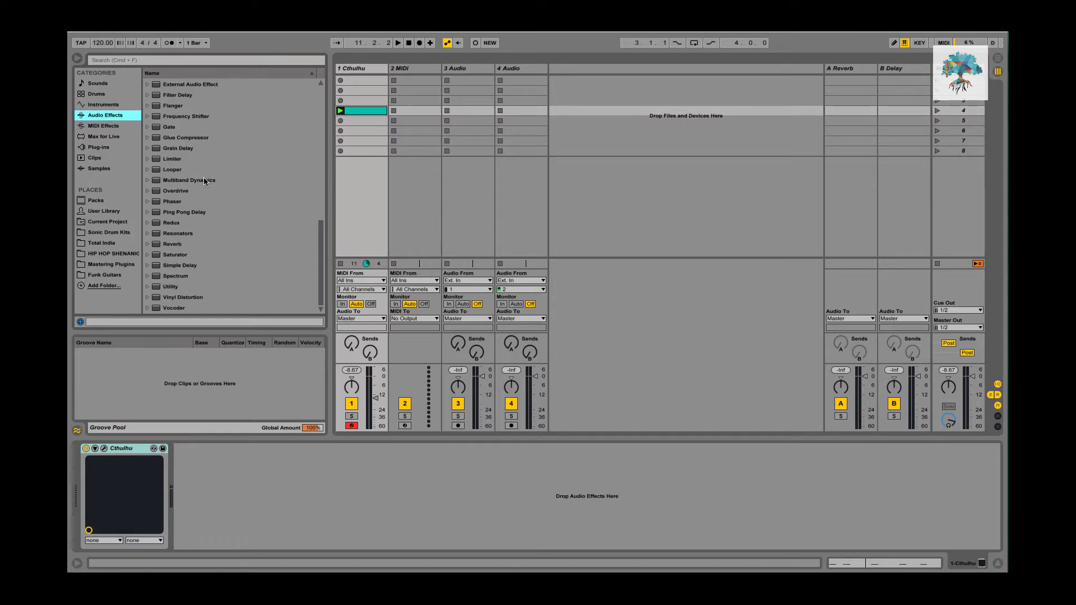
pyautogui.click(133, 450)
pyautogui.press('Delete')
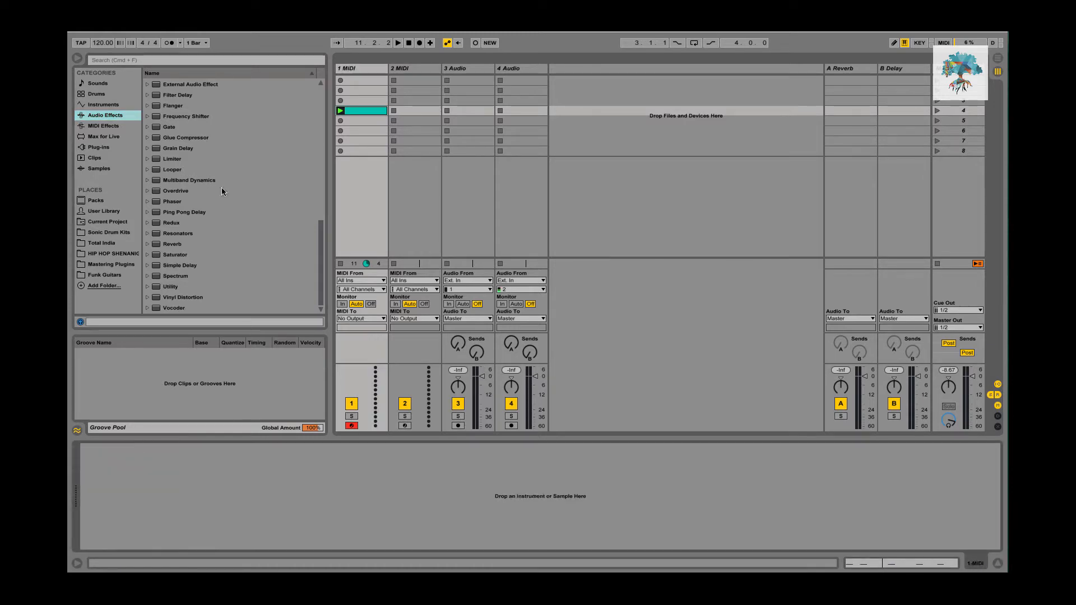
# Collapse the Audio Effect Rack folder and look through the full list of built-in audio effects, including the delays
pyautogui.scroll(3, 231, 204)
pyautogui.scroll(10, 237, 202)
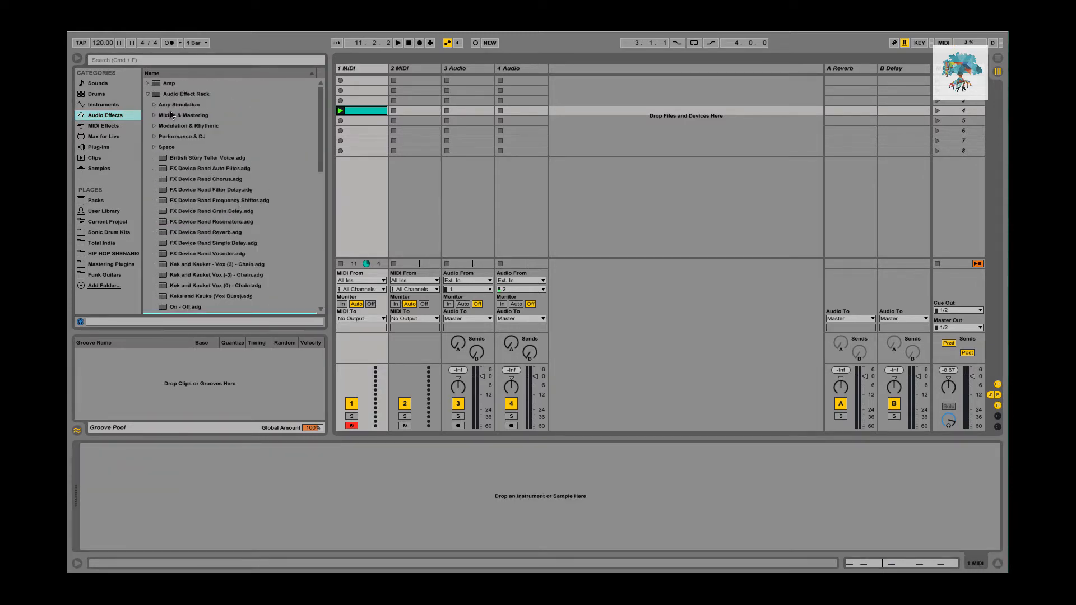
pyautogui.click(148, 95)
pyautogui.scroll(-5, 198, 221)
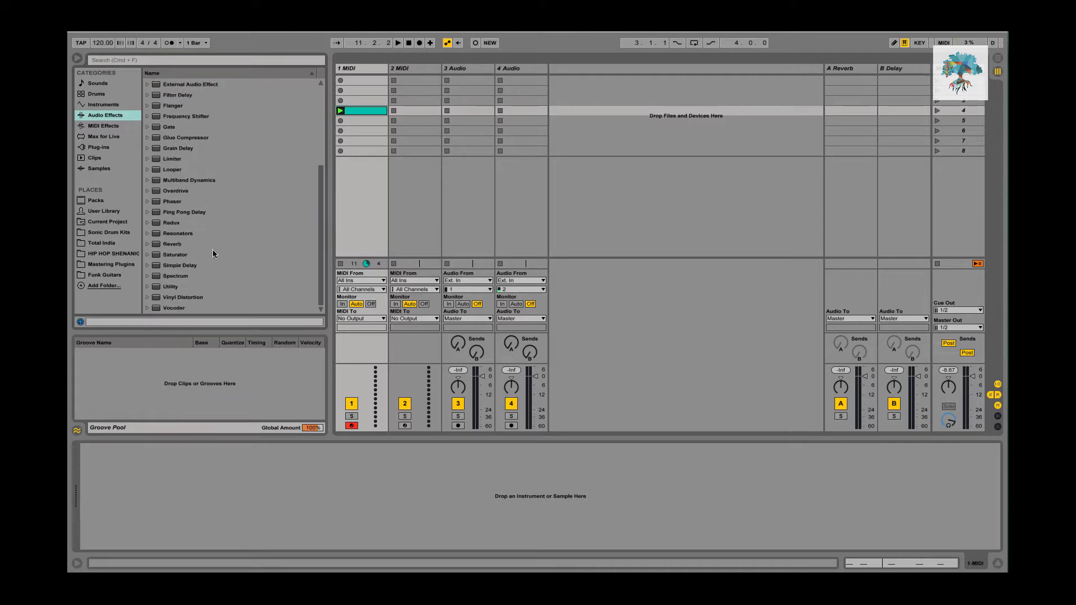
pyautogui.click(193, 265)
pyautogui.click(197, 213)
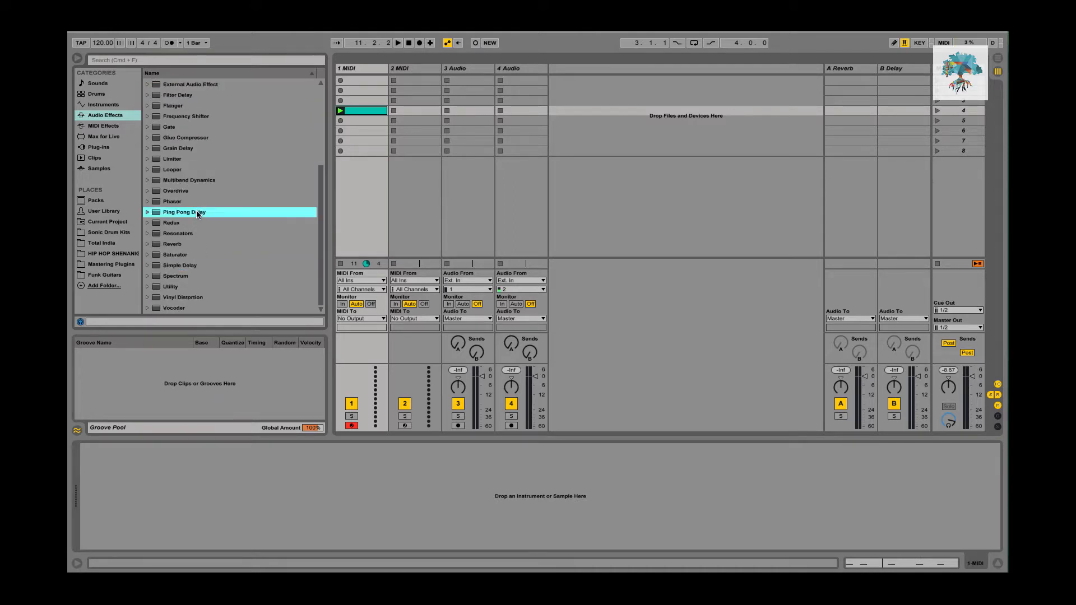
pyautogui.scroll(2, 202, 246)
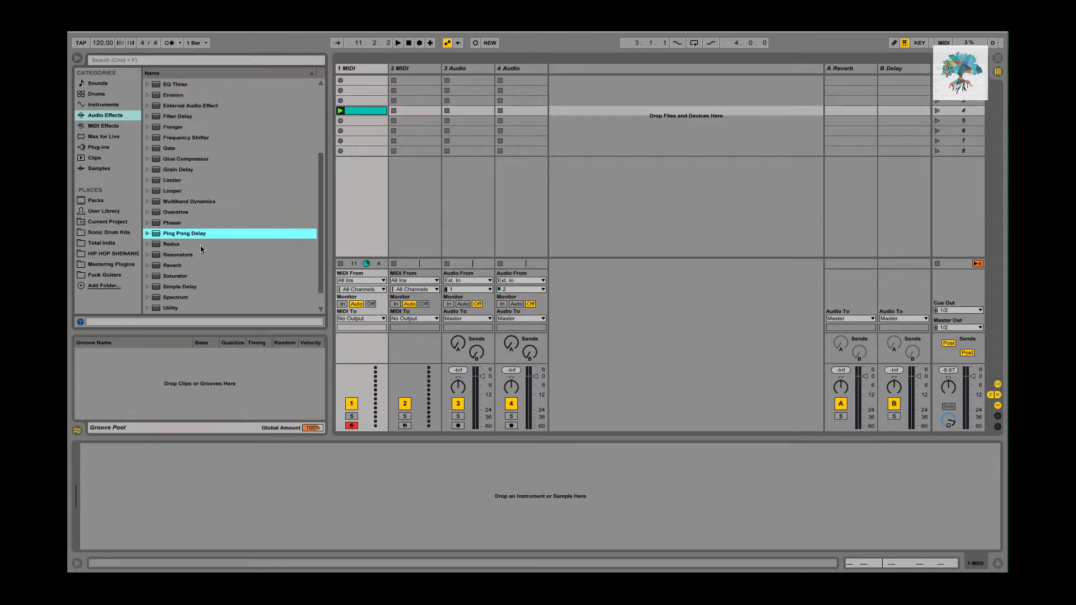
pyautogui.scroll(5, 200, 245)
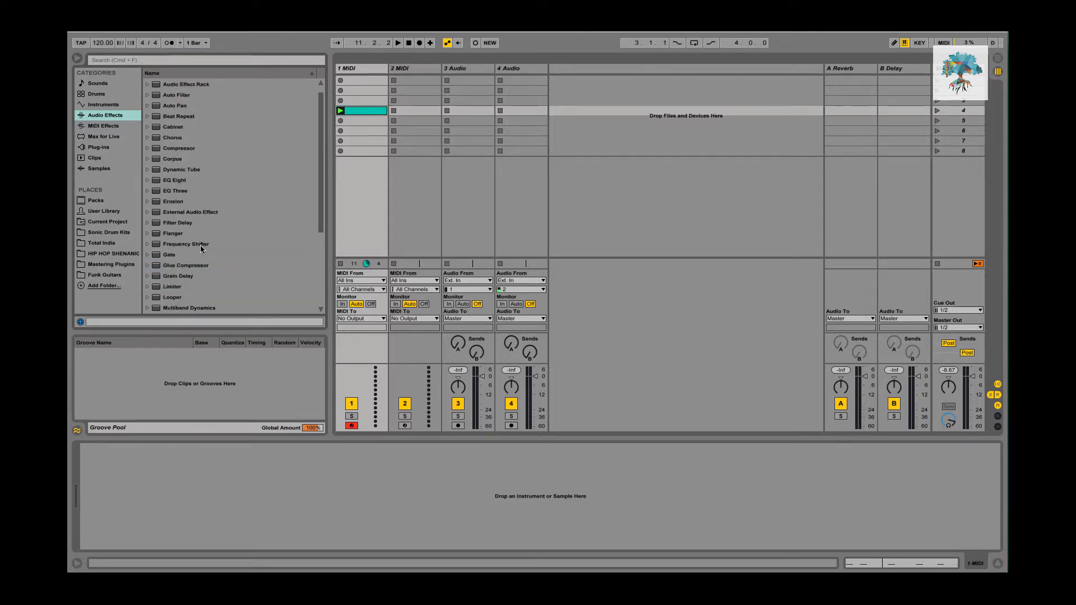
pyautogui.scroll(1, 200, 245)
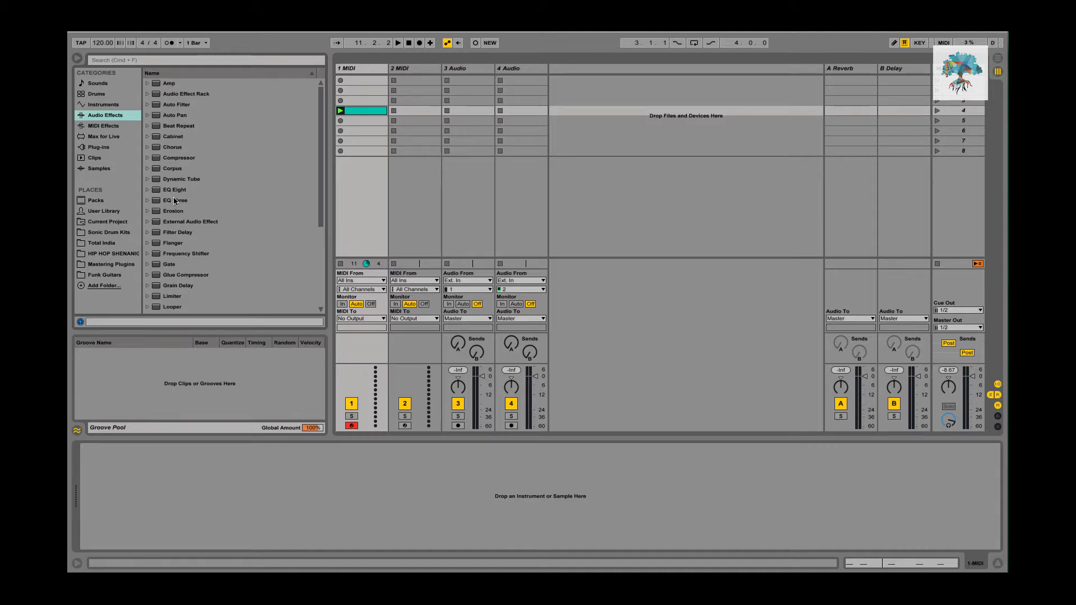
pyautogui.scroll(-6, 193, 220)
# Load the Analog instrument onto the first MIDI track
pyautogui.click(99, 147)
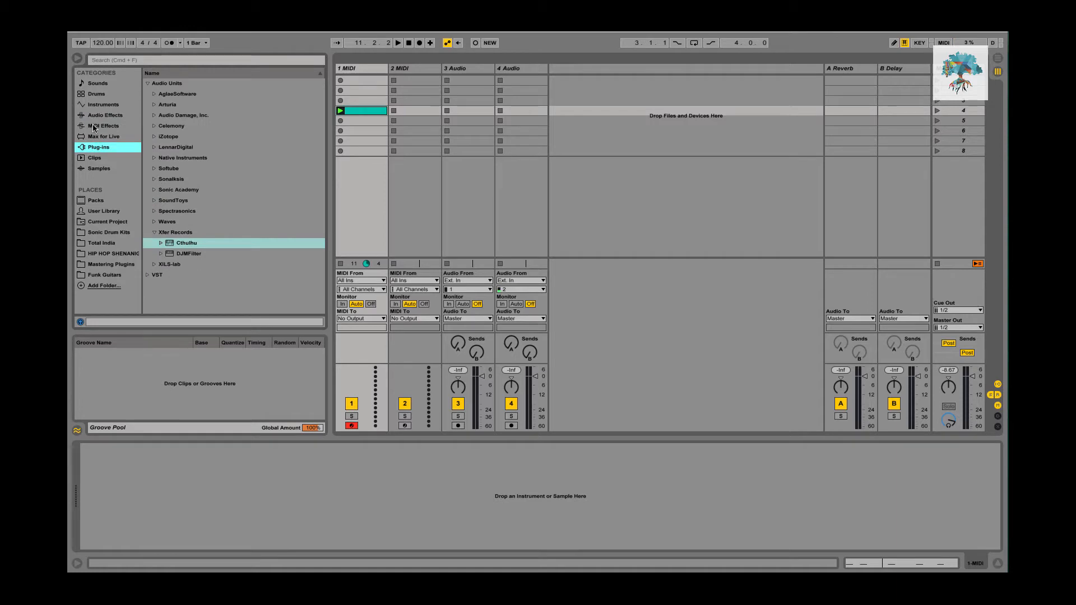
pyautogui.click(106, 115)
pyautogui.click(114, 106)
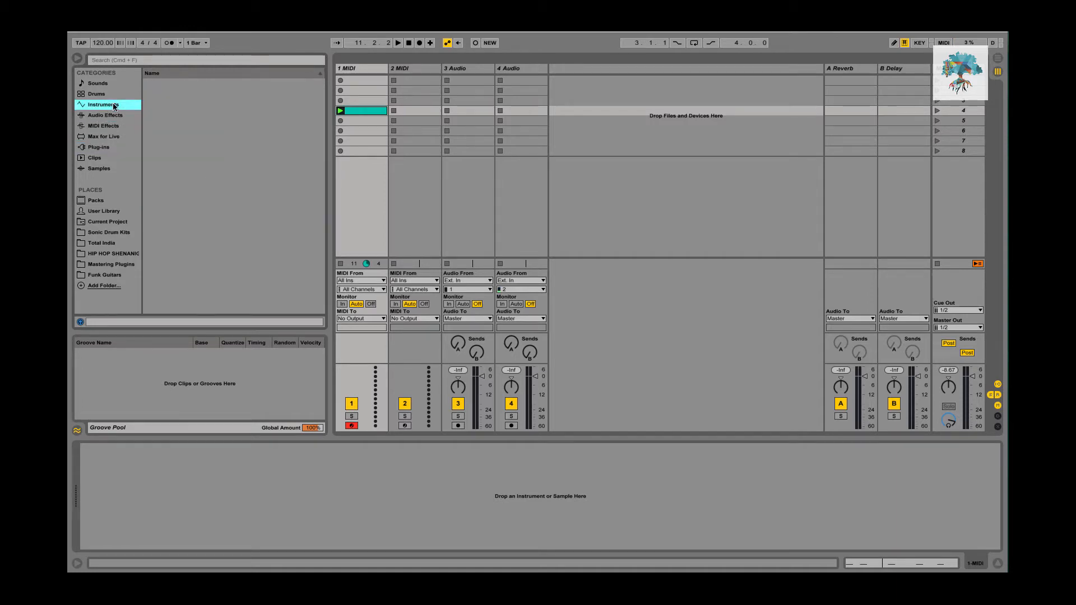
pyautogui.click(187, 84)
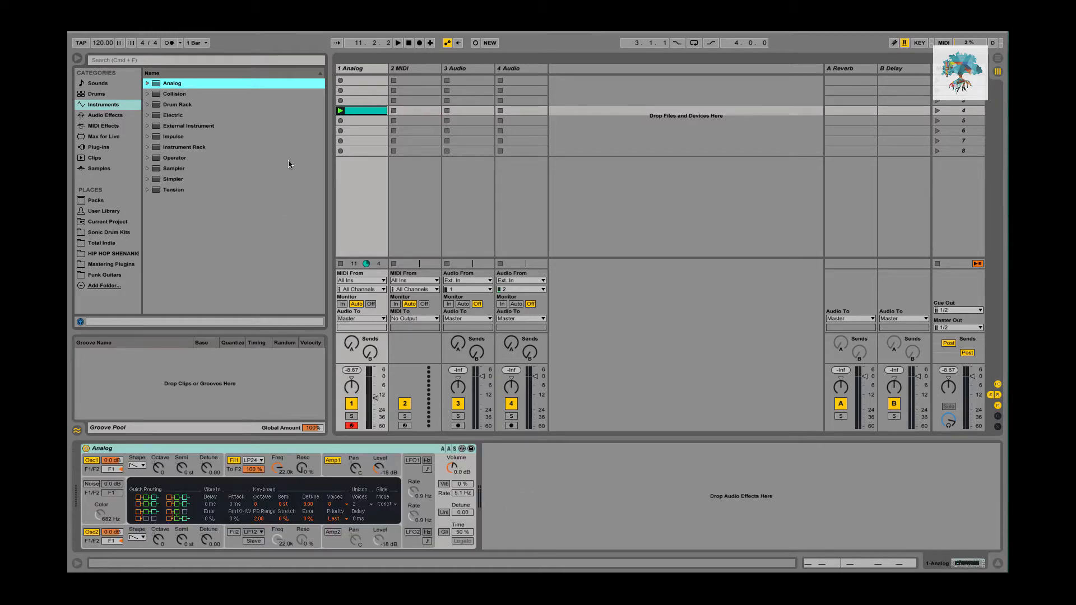
# Play the clip and set Analog's first filter to a frequency of 171 and a resonance of 52 %
pyautogui.click(110, 144)
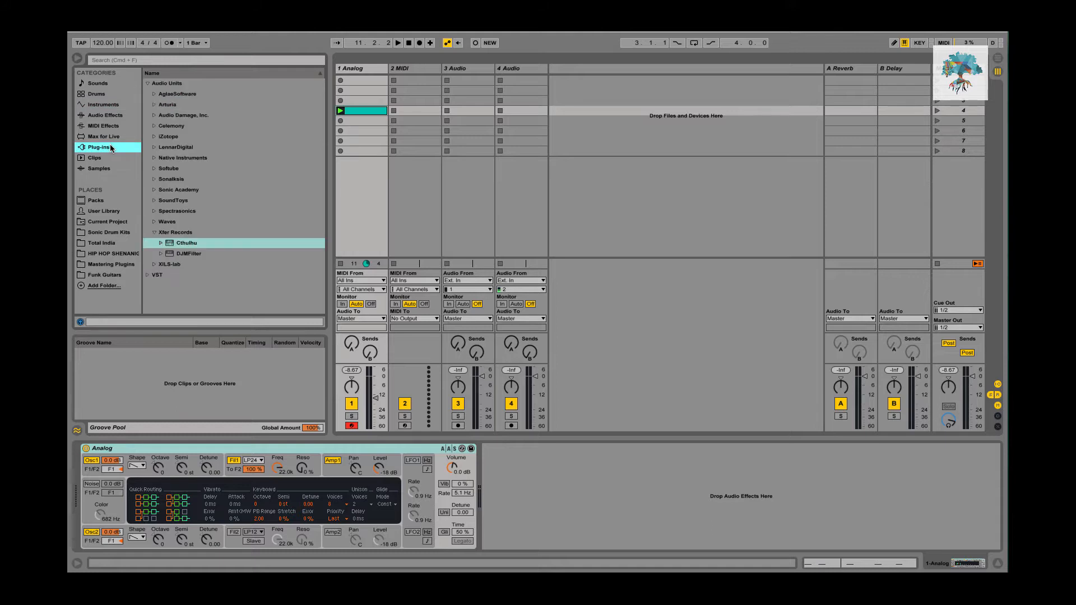
pyautogui.click(112, 116)
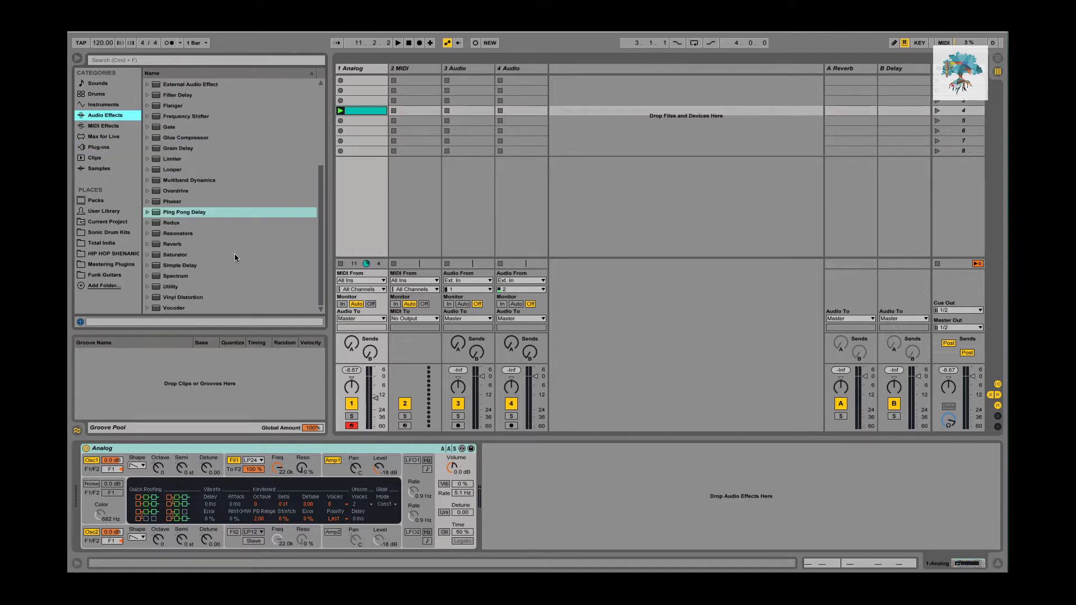
pyautogui.press('space')
pyautogui.click(283, 460)
pyautogui.moveTo(278, 467); pyautogui.dragTo(303, 414)
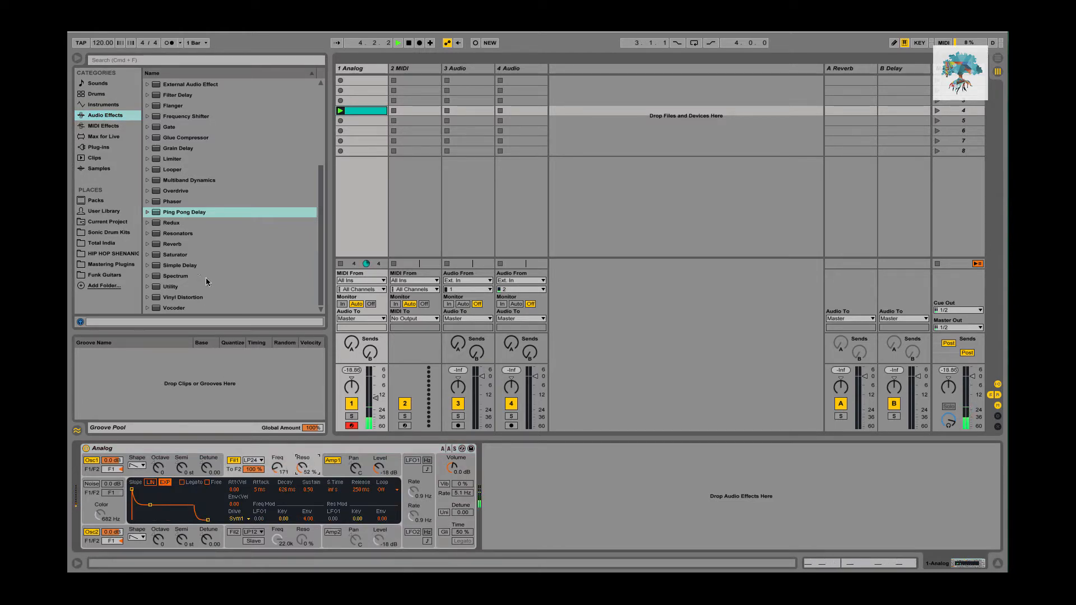
# Add a Ping Pong Delay after Analog, set its filter to about 1.85 kHz with a width of 3.59, and deactivate the device
pyautogui.doubleClick(208, 214)
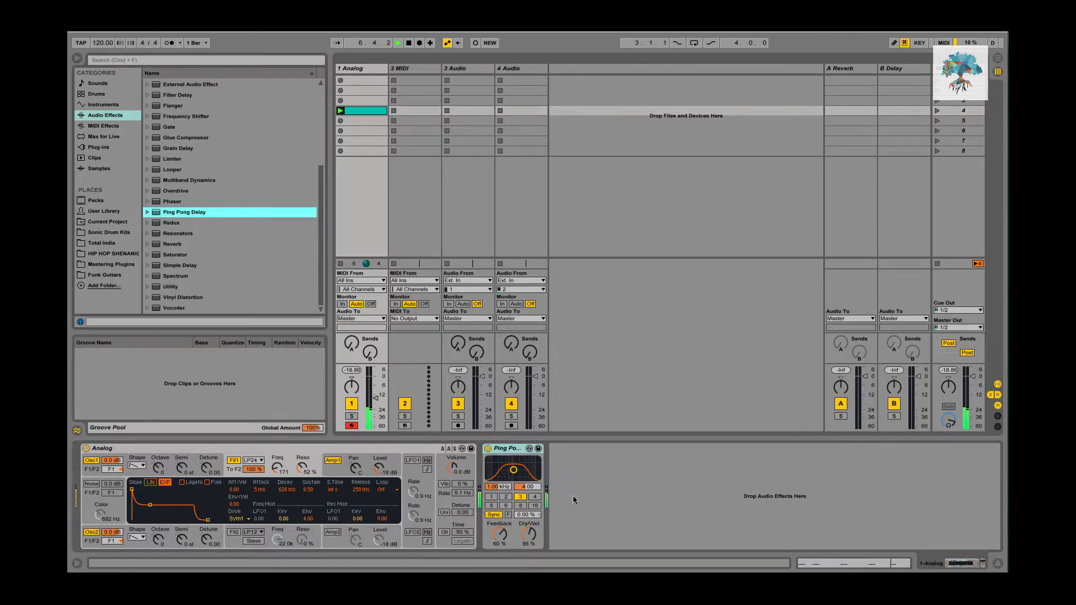
pyautogui.moveTo(514, 470); pyautogui.dragTo(518, 470)
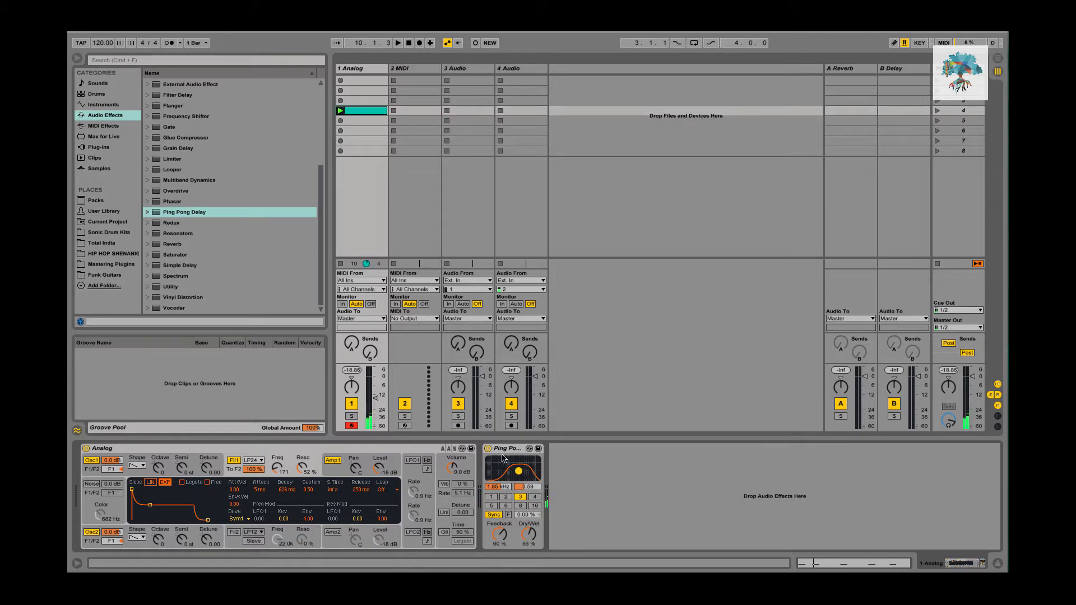
pyautogui.press('0')
pyautogui.doubleClick(196, 275)
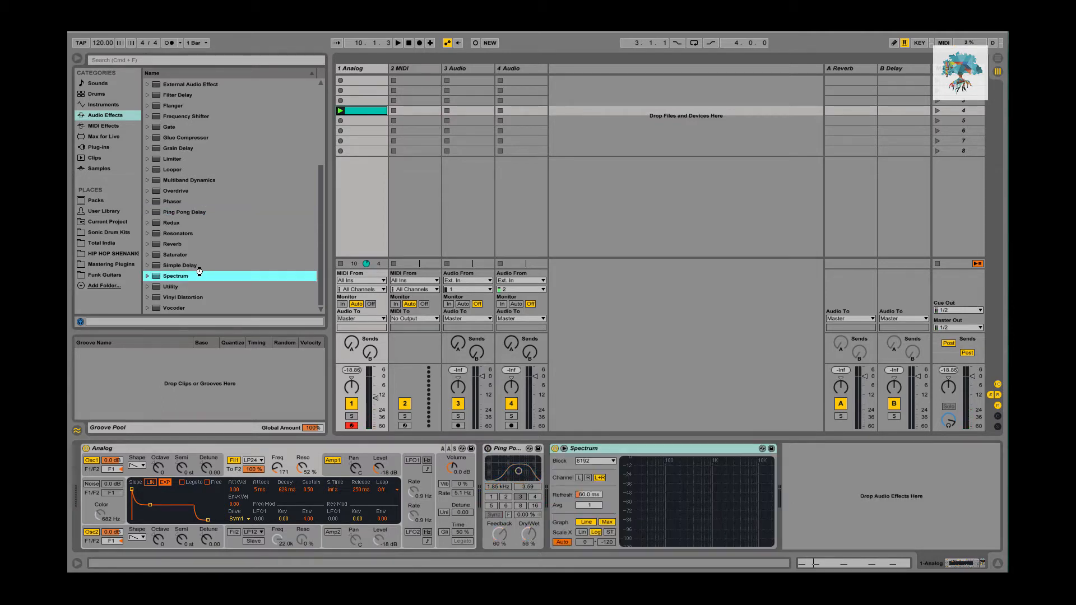
pyautogui.click(628, 449)
pyautogui.press('Delete')
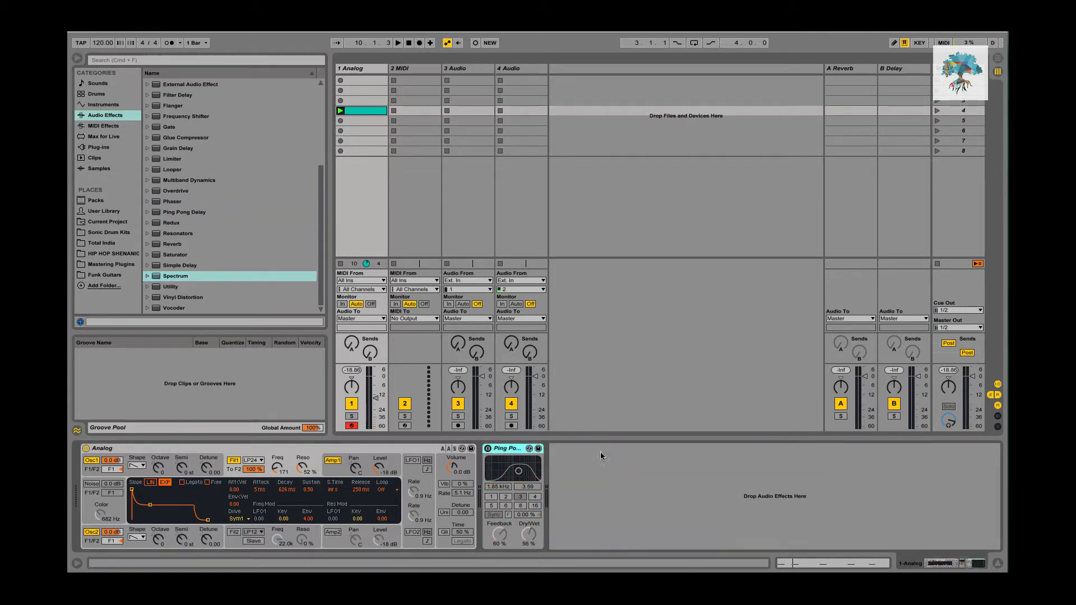
# Add a Simple Delay to the Analog track and set its feedback to 64 % and its dry/wet to 41 % during playback
pyautogui.doubleClick(179, 266)
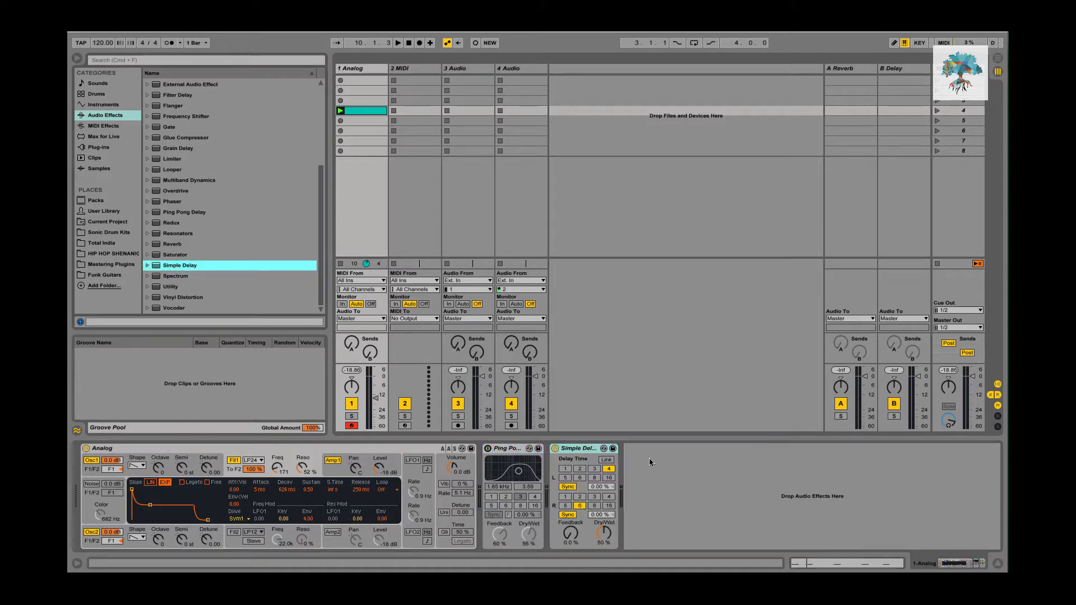
pyautogui.click(583, 448)
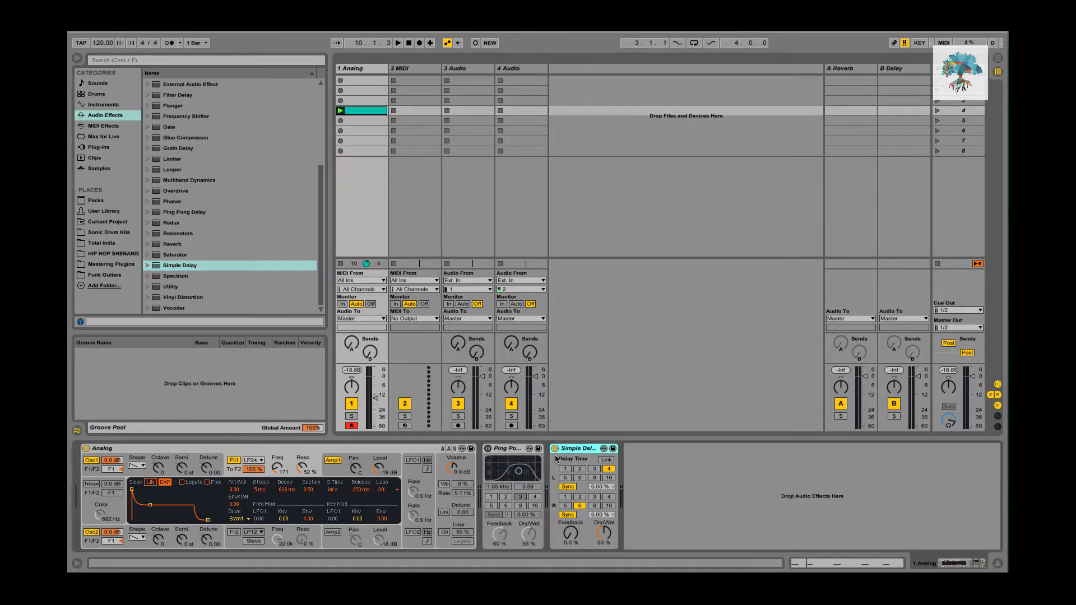
pyautogui.click(571, 533)
pyautogui.moveTo(570, 537); pyautogui.dragTo(605, 546)
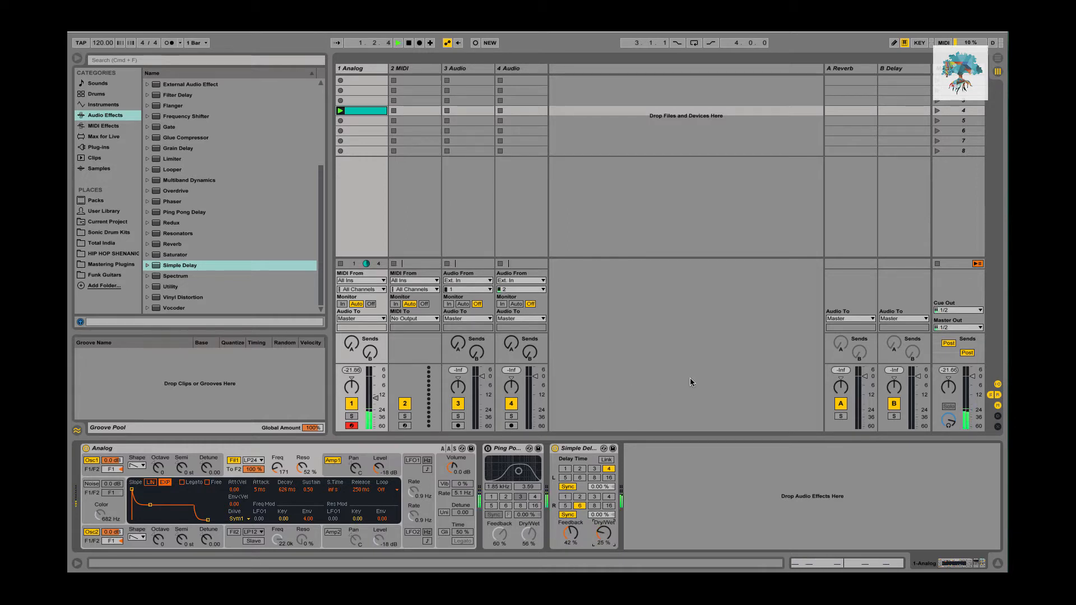
pyautogui.moveTo(606, 538); pyautogui.dragTo(606, 529)
pyautogui.click(570, 534)
pyautogui.moveTo(572, 542); pyautogui.dragTo(572, 529)
# Add Redux after the Simple Delay on the Analog track and set its downsample amount to 11
pyautogui.click(405, 70)
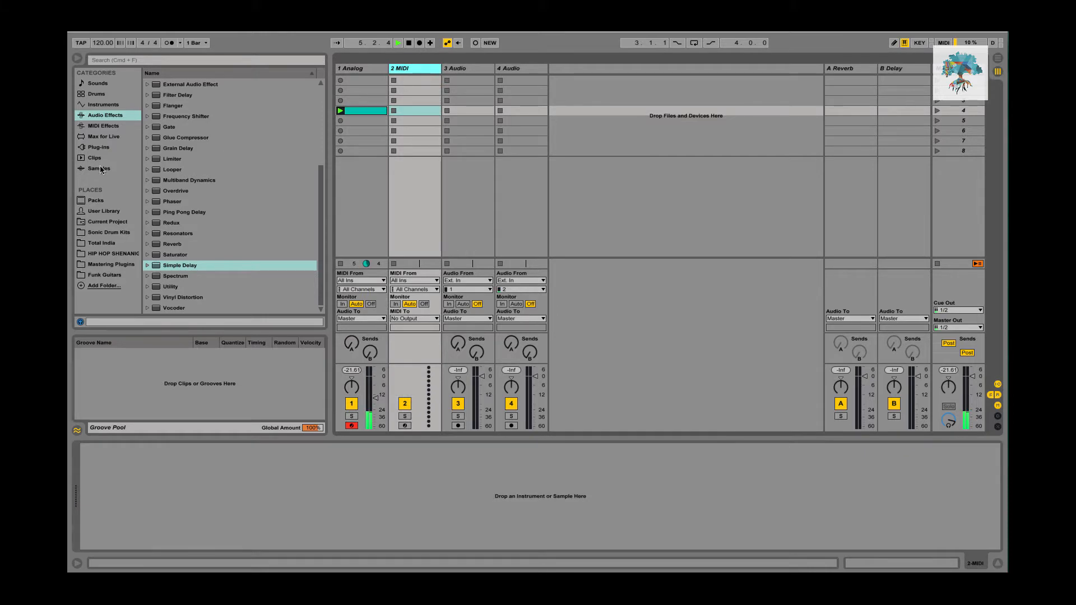
pyautogui.click(355, 70)
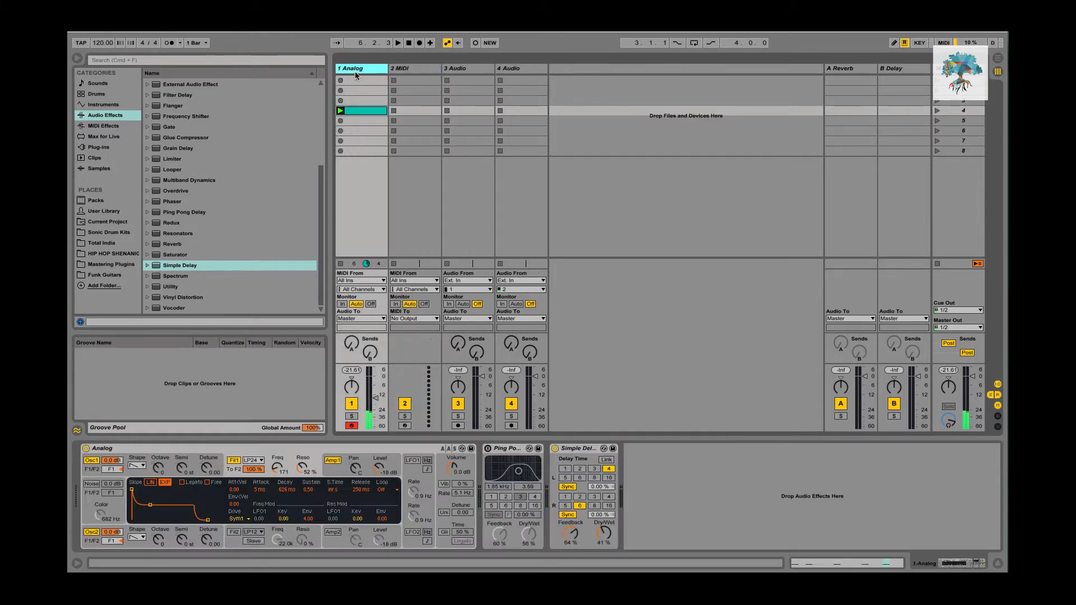
pyautogui.click(196, 222)
pyautogui.click(196, 266)
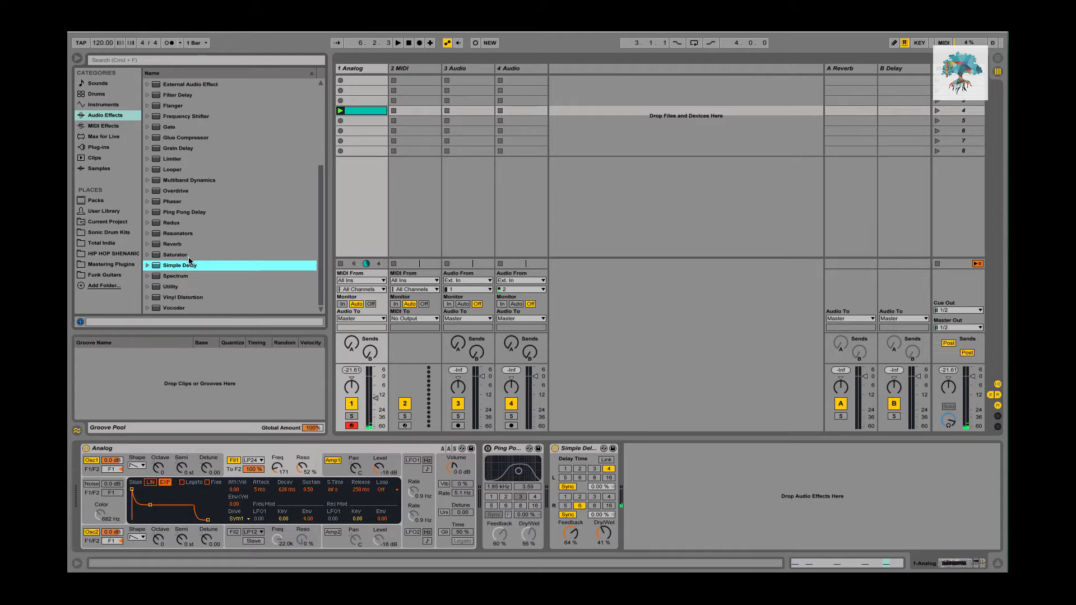
pyautogui.doubleClick(179, 222)
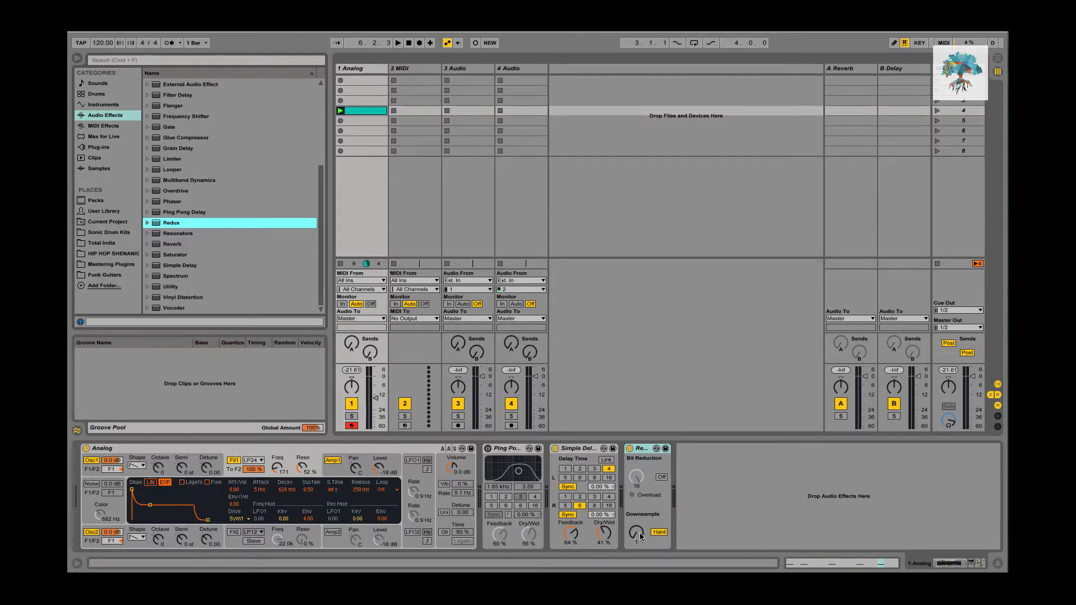
pyautogui.moveTo(641, 536); pyautogui.dragTo(641, 518)
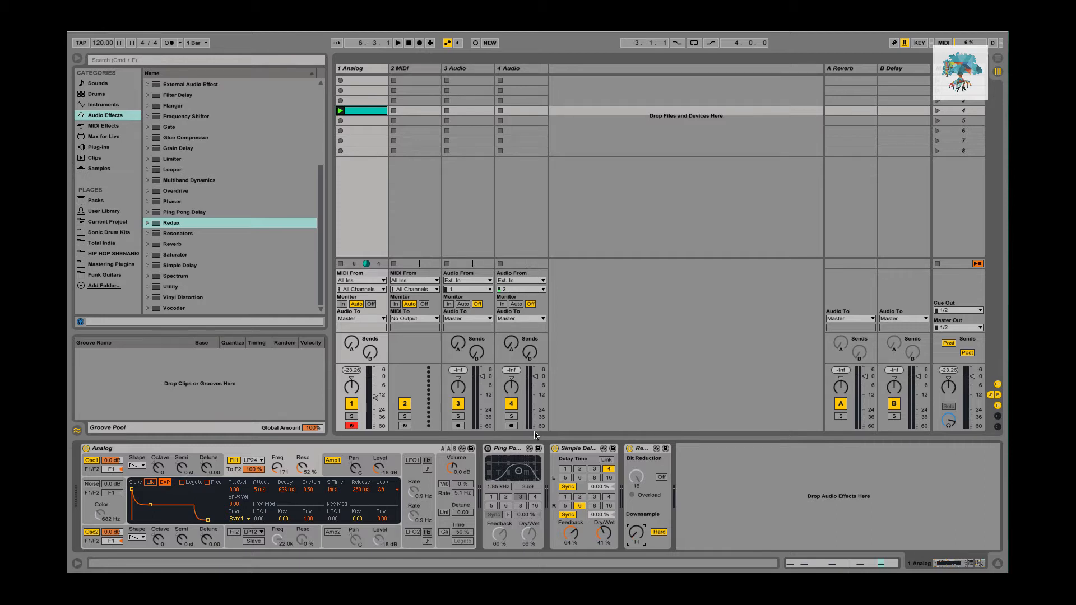
# Add an Auto Filter and an Auto Pan after Redux on the Analog track
pyautogui.scroll(3, 195, 227)
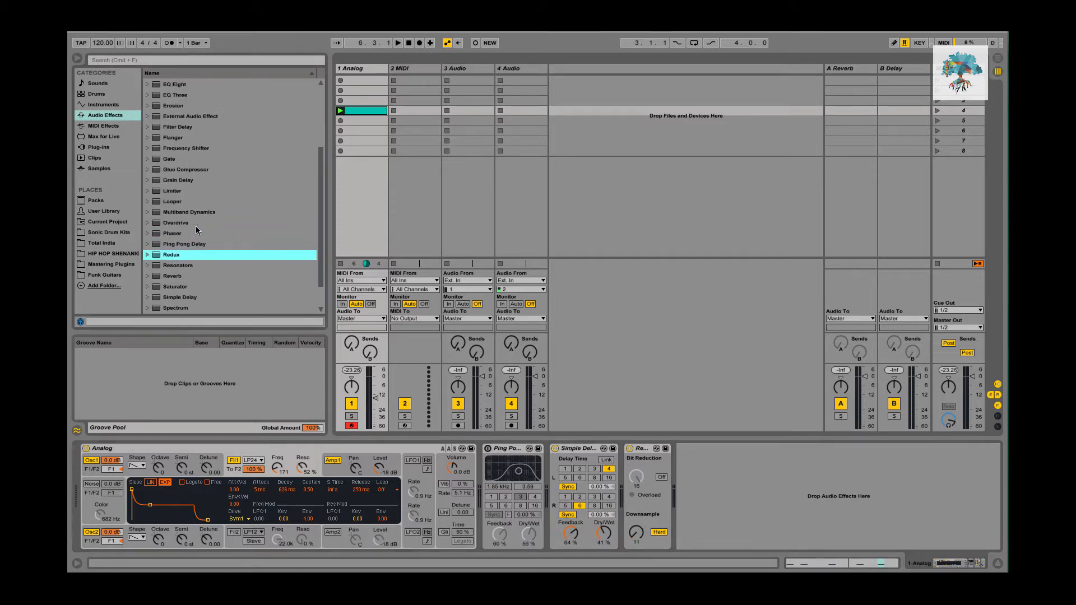
pyautogui.scroll(10, 198, 226)
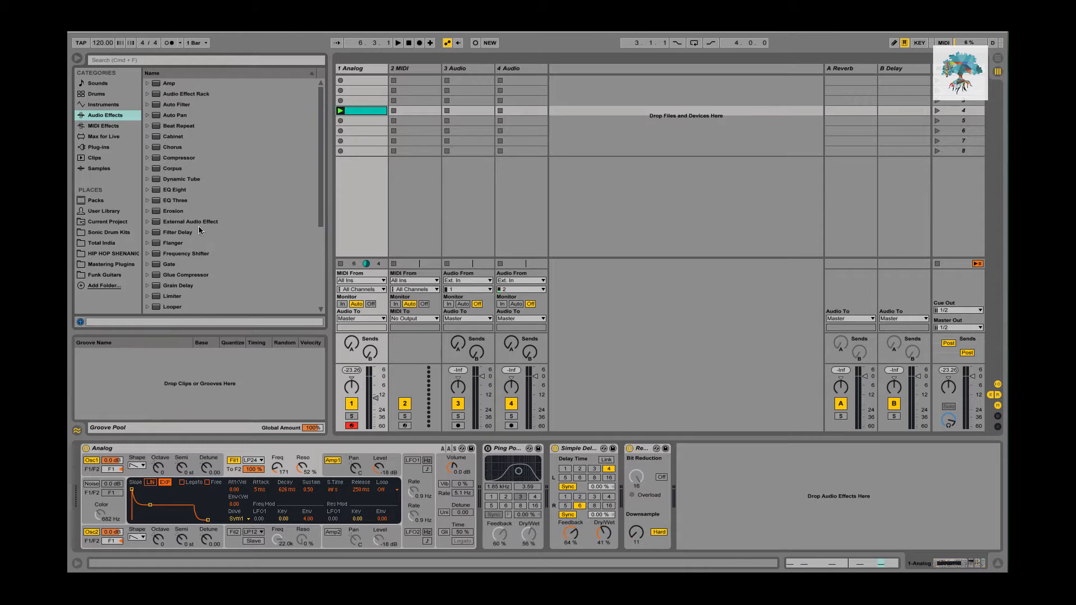
pyautogui.moveTo(184, 103); pyautogui.dragTo(409, 219)
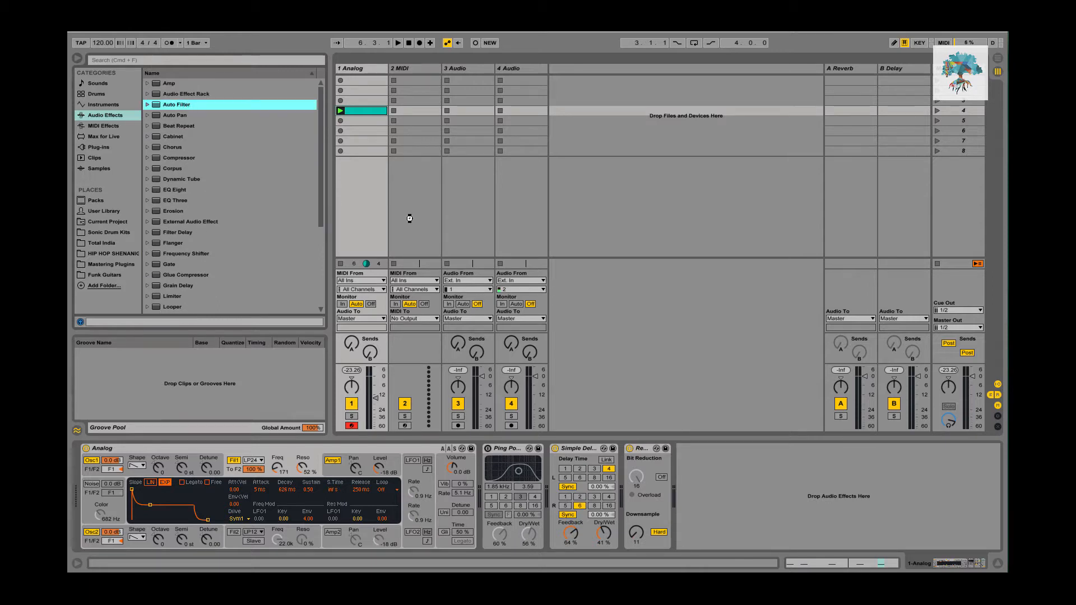
pyautogui.doubleClick(184, 116)
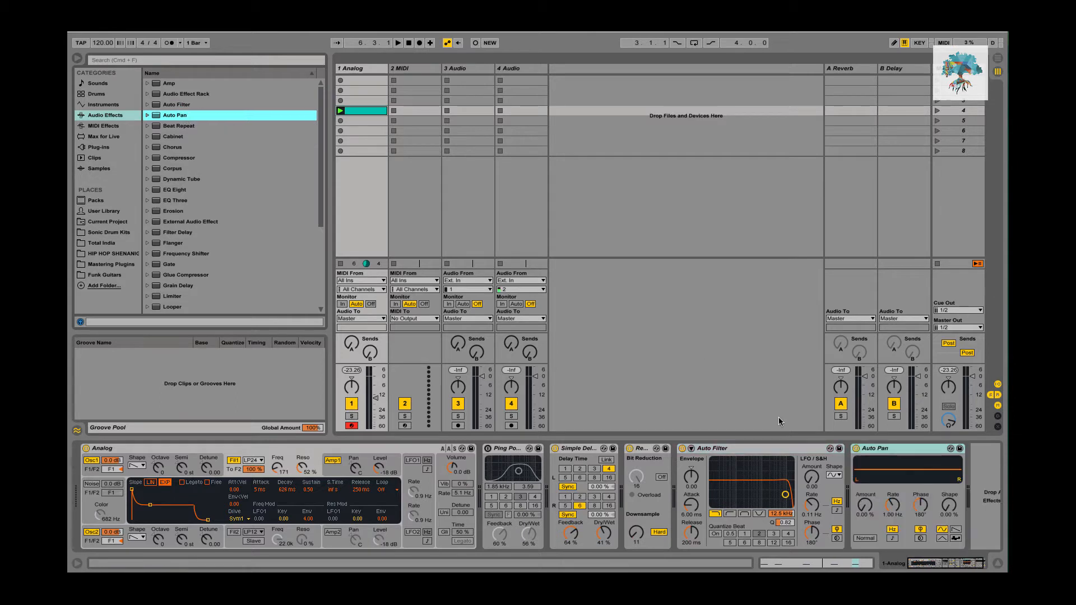
# Set the Auto Filter's cutoff to 500 Hz, its Q to 1.77 and its LFO amount to 30, and start playback
pyautogui.moveTo(786, 495); pyautogui.dragTo(812, 462)
pyautogui.moveTo(785, 522)
pyautogui.mouseDown()
pyautogui.moveTo(785, 513)
pyautogui.moveTo(785, 538)
pyautogui.moveTo(787, 526)
pyautogui.mouseUp()
pyautogui.press('space')
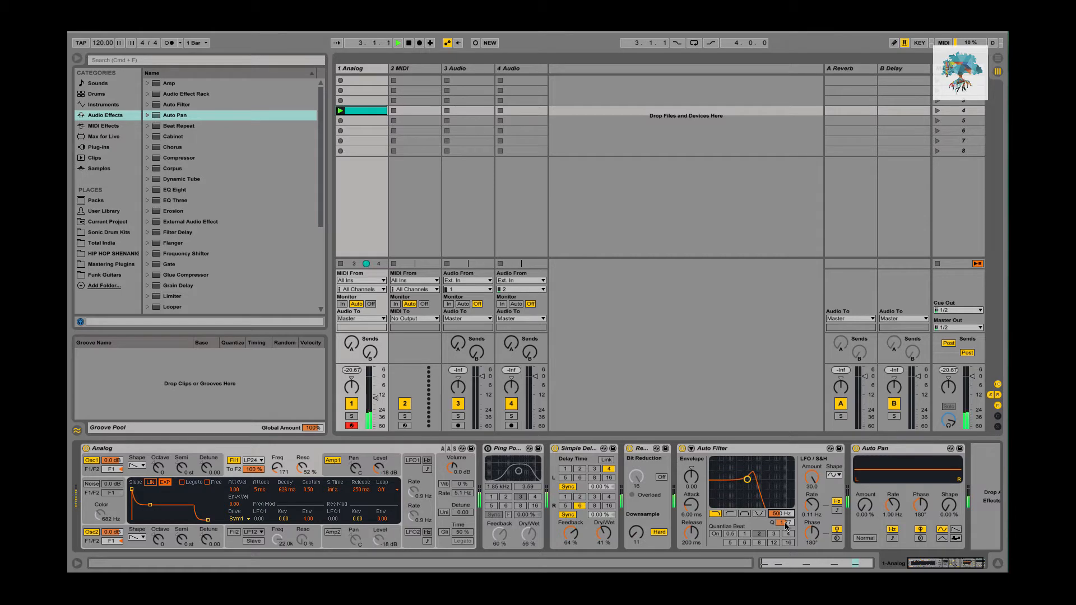
# Raise the Analog track's volume, set the Auto Filter's Q to 2.56, and stop playback
pyautogui.moveTo(376, 398); pyautogui.dragTo(376, 382)
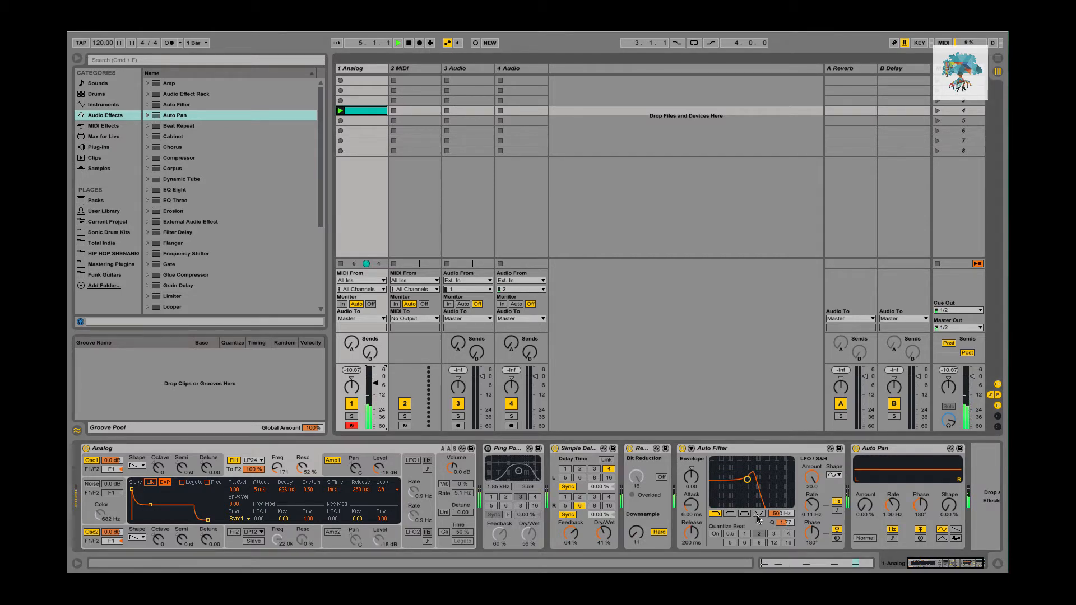
pyautogui.moveTo(785, 522); pyautogui.dragTo(785, 507)
pyautogui.press('space')
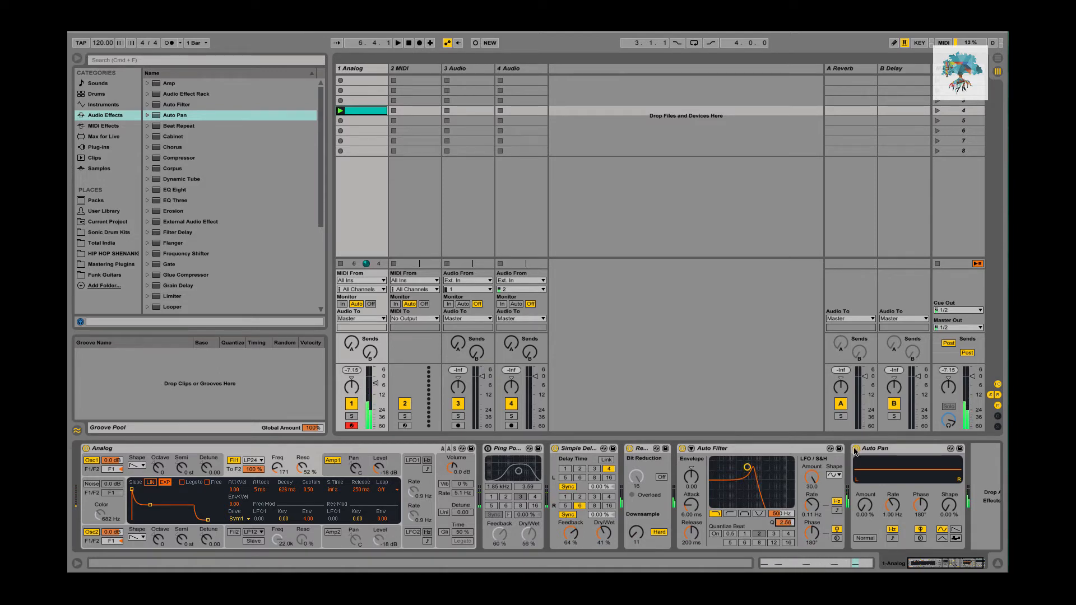
# Add a second Auto Pan to the Analog track and set the first one to 18.3% amount with a tempo-synced 1/64 rate, checking it in playback
pyautogui.moveTo(865, 504); pyautogui.dragTo(865, 457)
pyautogui.doubleClick(185, 115)
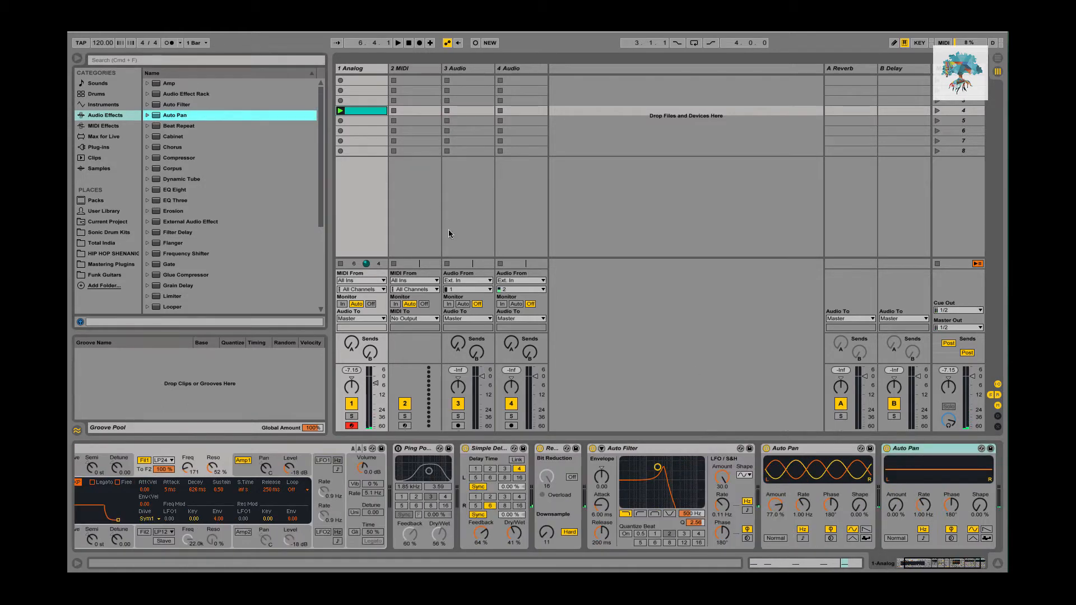
pyautogui.moveTo(774, 510); pyautogui.dragTo(774, 577)
pyautogui.press('space')
pyautogui.click(803, 538)
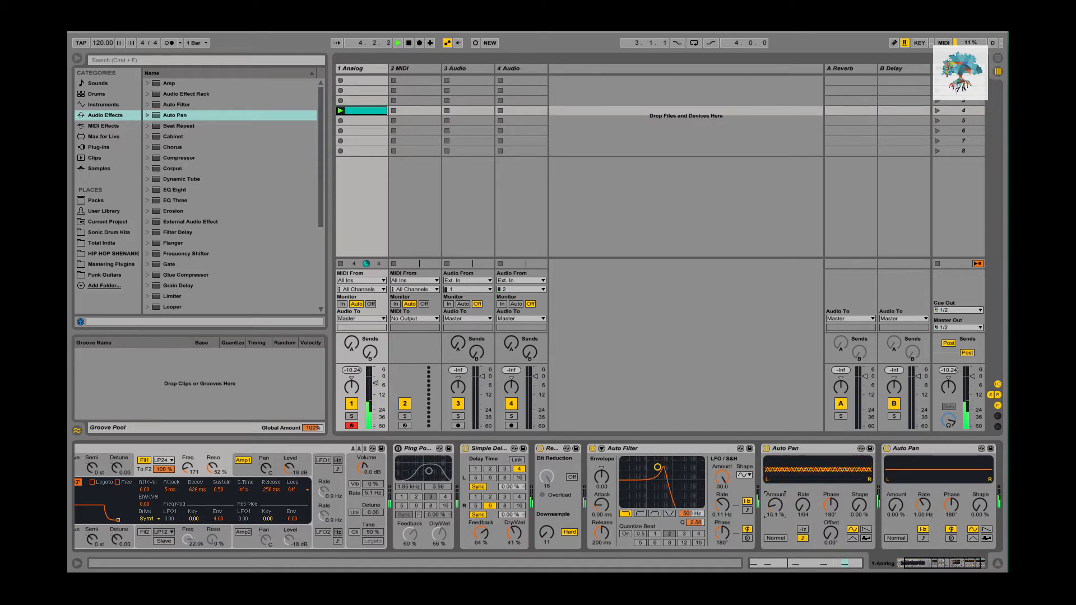
pyautogui.click(880, 449)
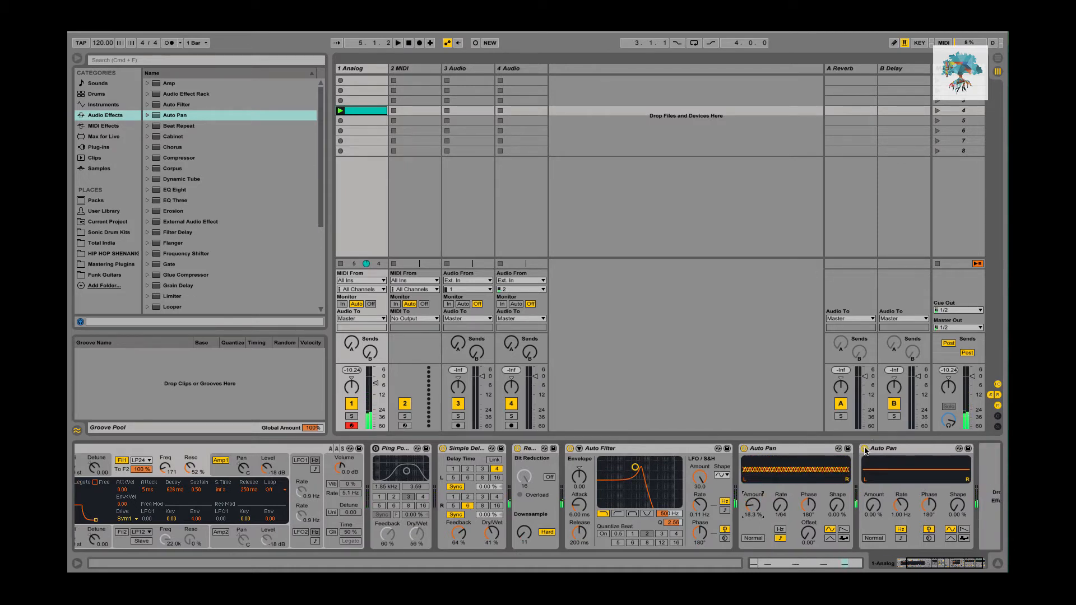
# Set the second Auto Pan's amount to 71.4%, its phase to 277° and its tempo-synced rate to 3
pyautogui.moveTo(870, 498); pyautogui.dragTo(870, 443)
pyautogui.moveTo(929, 515); pyautogui.dragTo(930, 486)
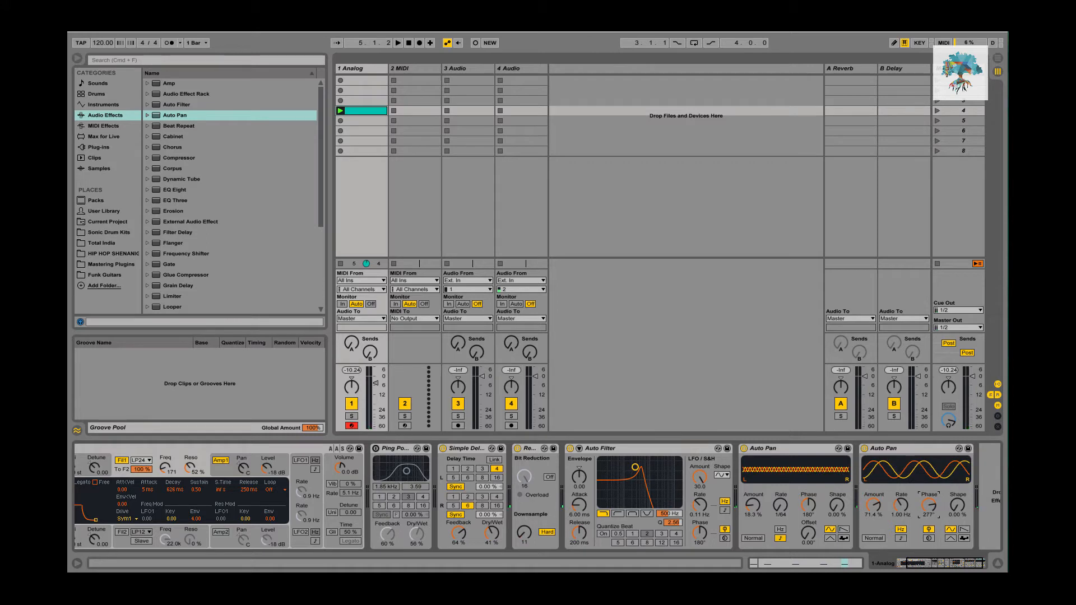
pyautogui.click(901, 538)
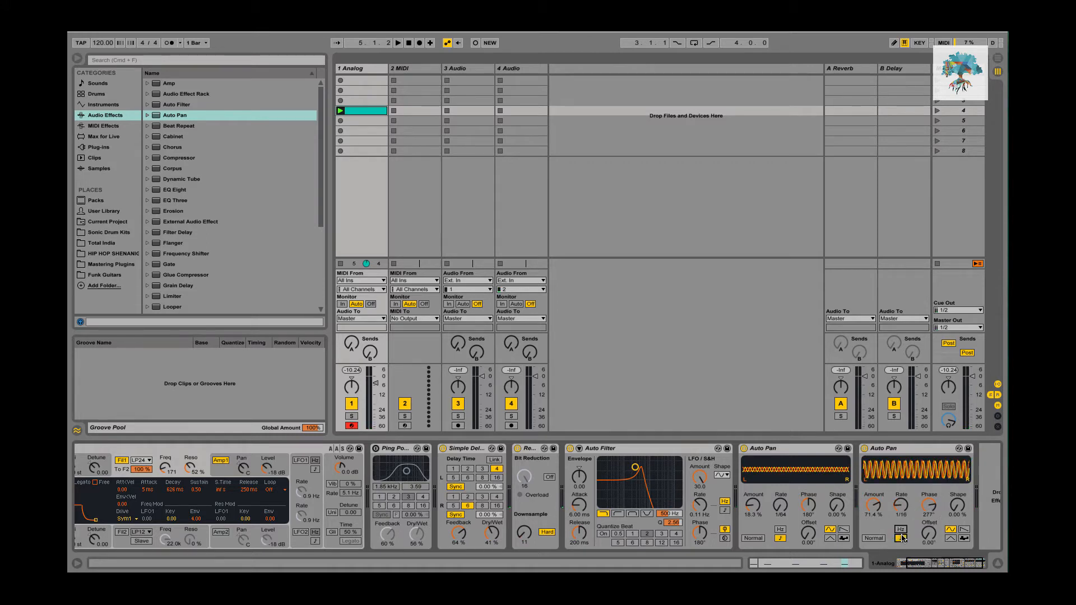
pyautogui.moveTo(901, 507); pyautogui.dragTo(901, 520)
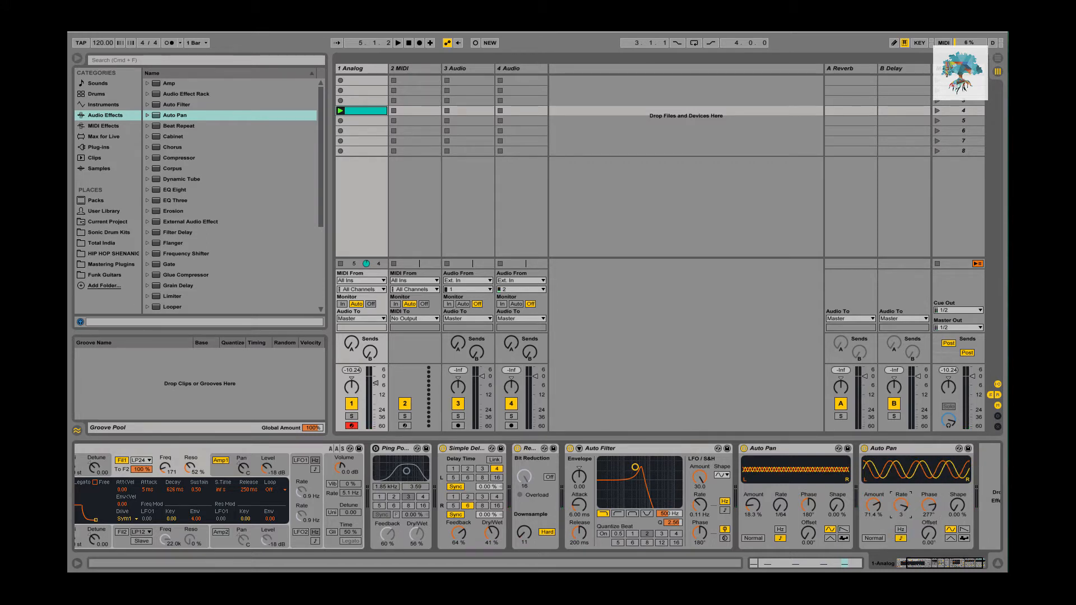
# Start playback, raise the second Auto Pan's amount to 100%, and bypass that device
pyautogui.press('space')
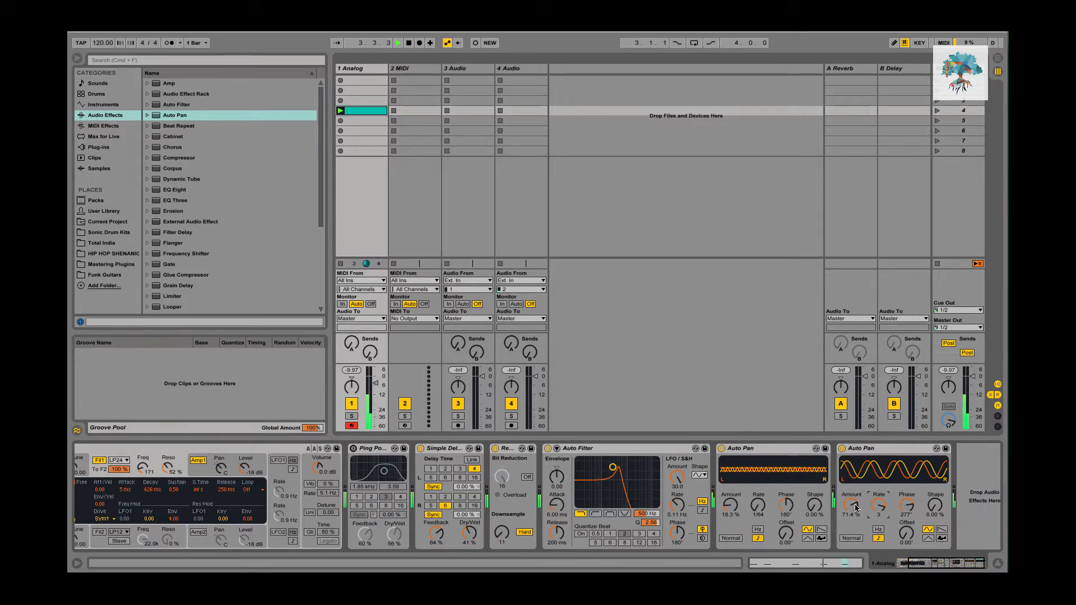
pyautogui.moveTo(855, 506); pyautogui.dragTo(855, 486)
pyautogui.hscroll(1, 857, 511)
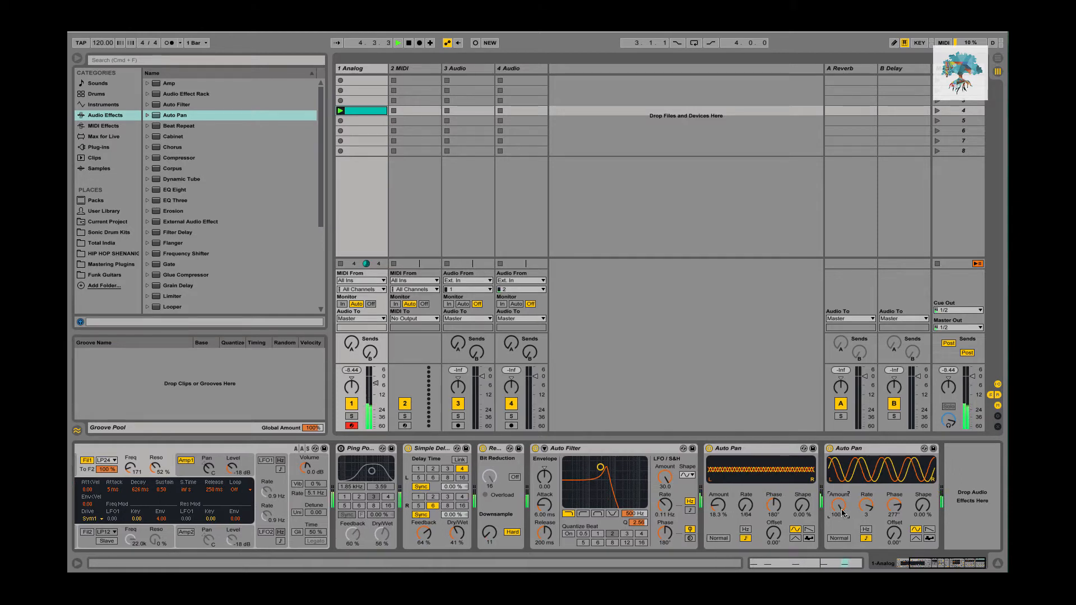
pyautogui.click(830, 449)
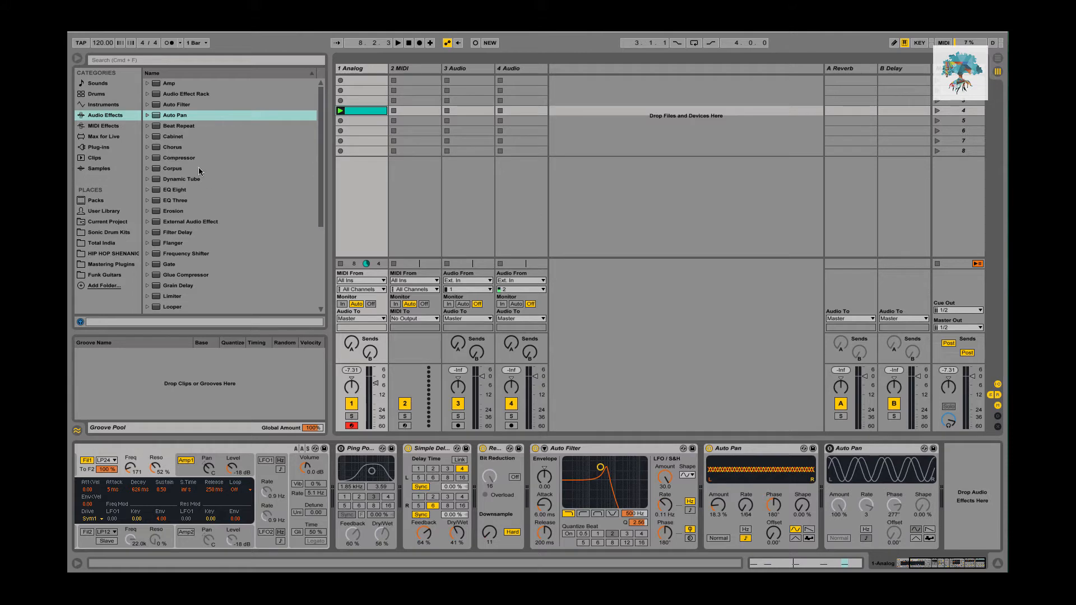
# Add the Stereo Width Tool preset from the Audio Effect Rack presets after the second Auto Pan
pyautogui.click(147, 94)
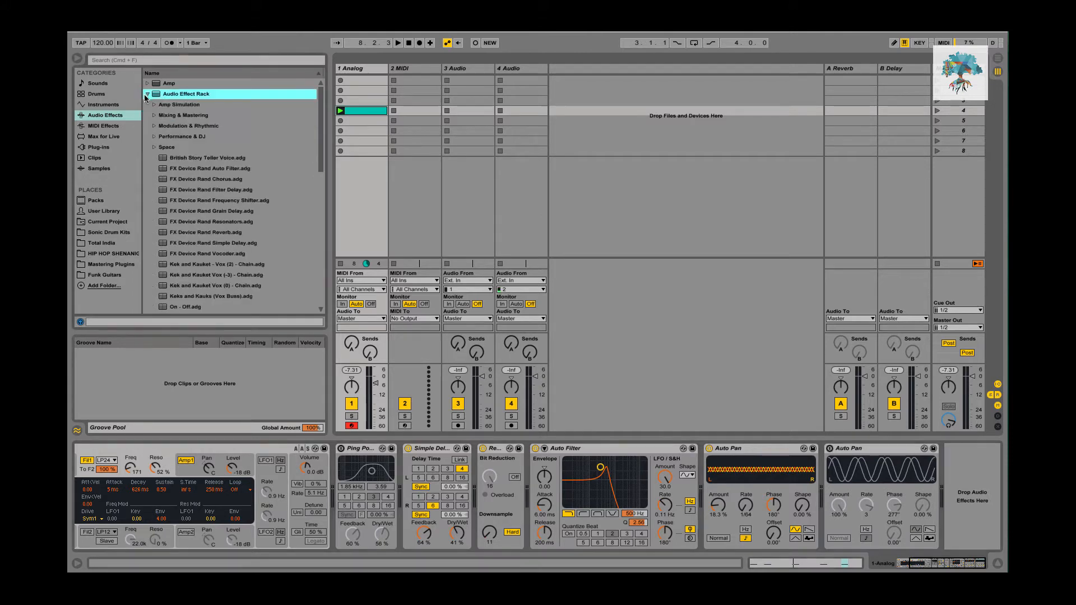
pyautogui.scroll(-10, 169, 252)
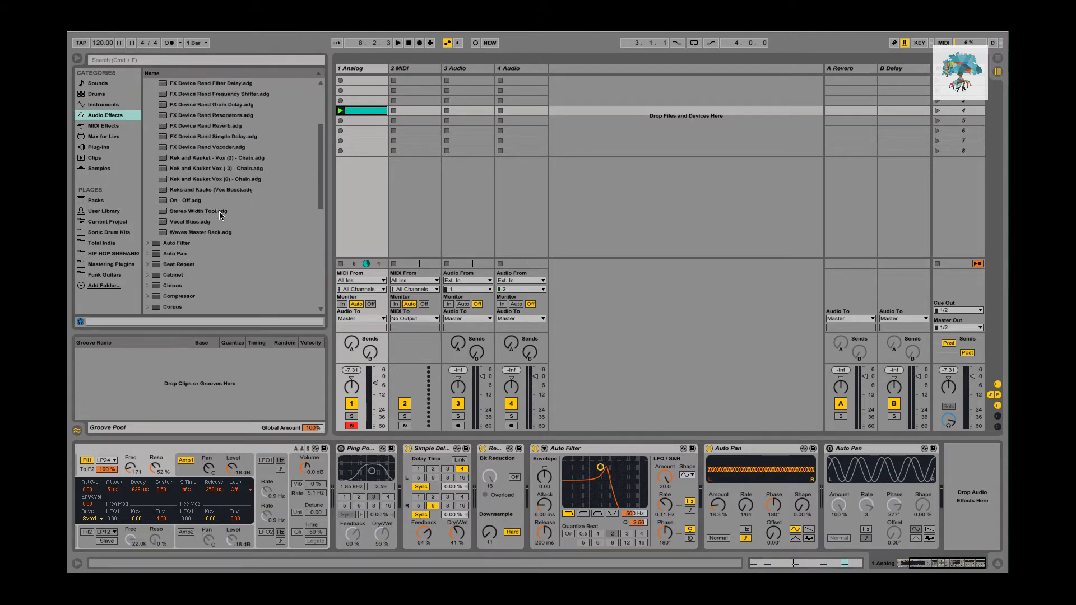
pyautogui.doubleClick(216, 212)
pyautogui.click(803, 451)
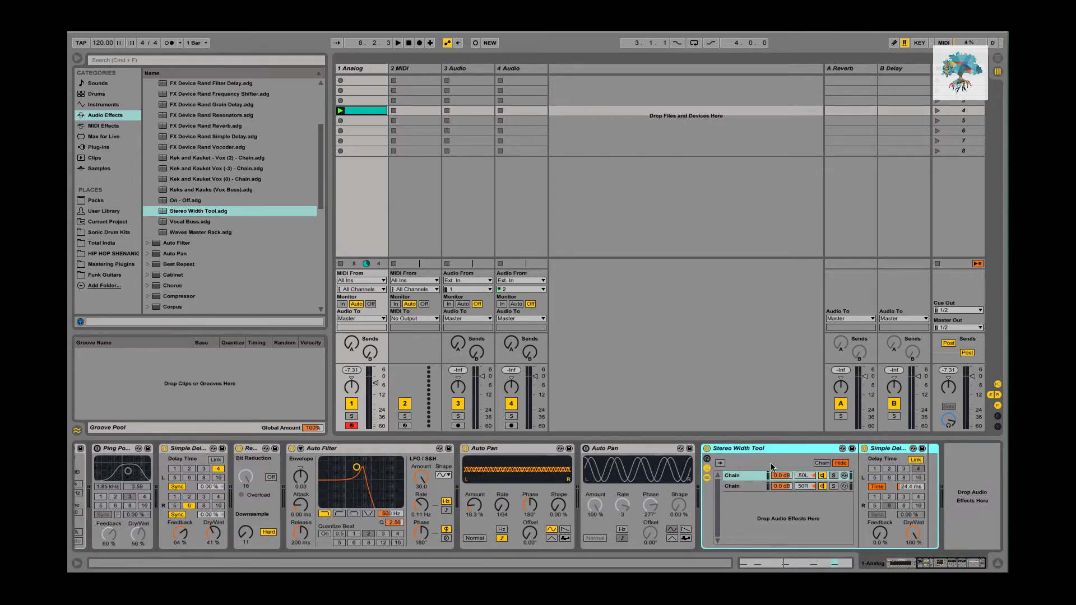
# Examine the two chains of the Stereo Width Tool rack and the Simple Delay inside its first chain
pyautogui.click(745, 488)
pyautogui.click(743, 478)
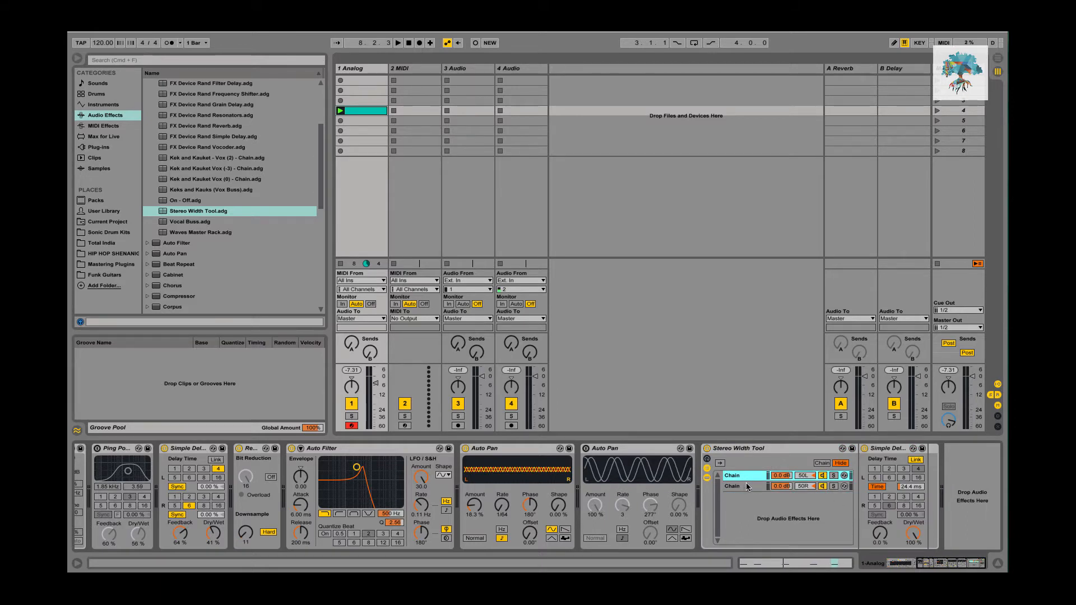
pyautogui.click(741, 448)
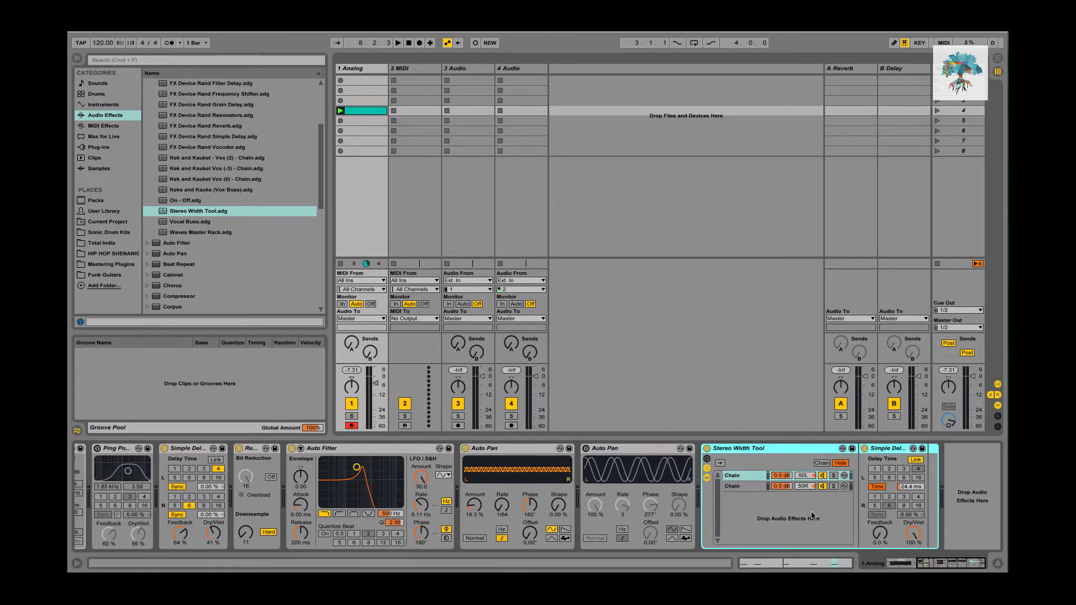
pyautogui.click(740, 477)
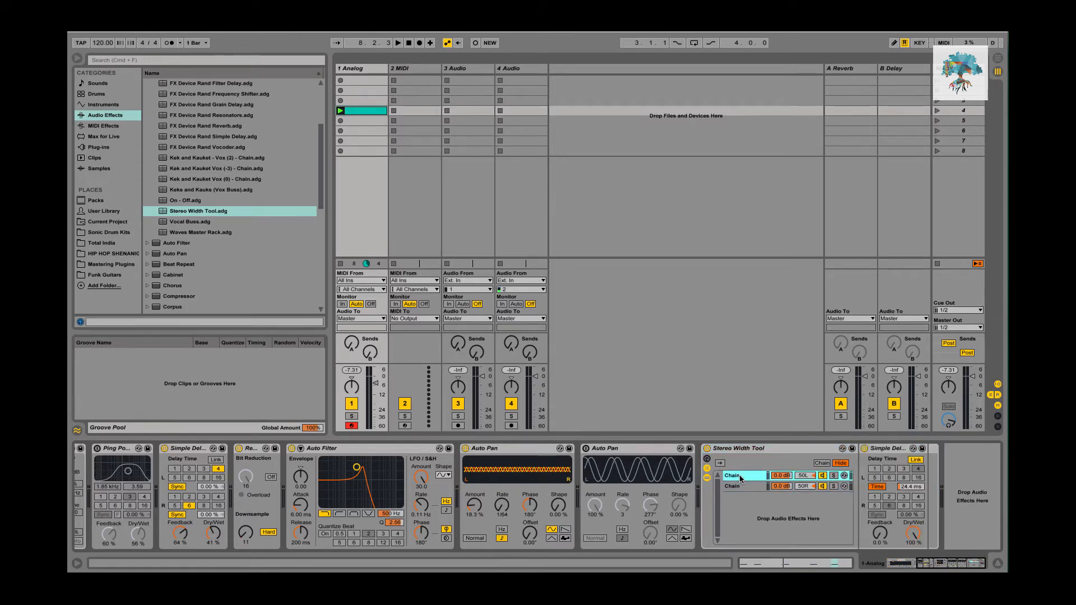
pyautogui.click(748, 488)
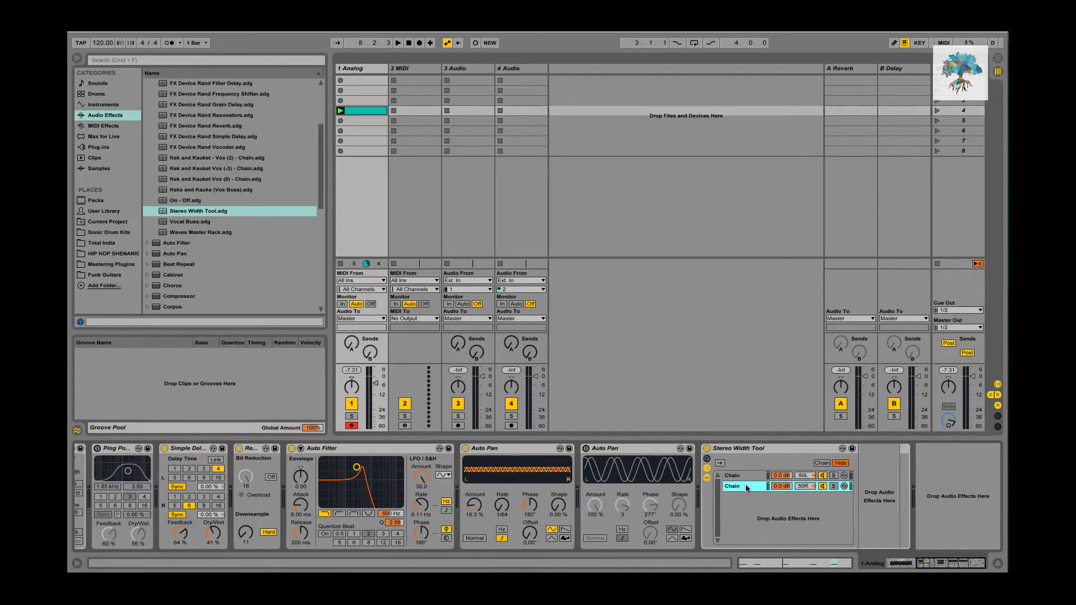
pyautogui.click(741, 474)
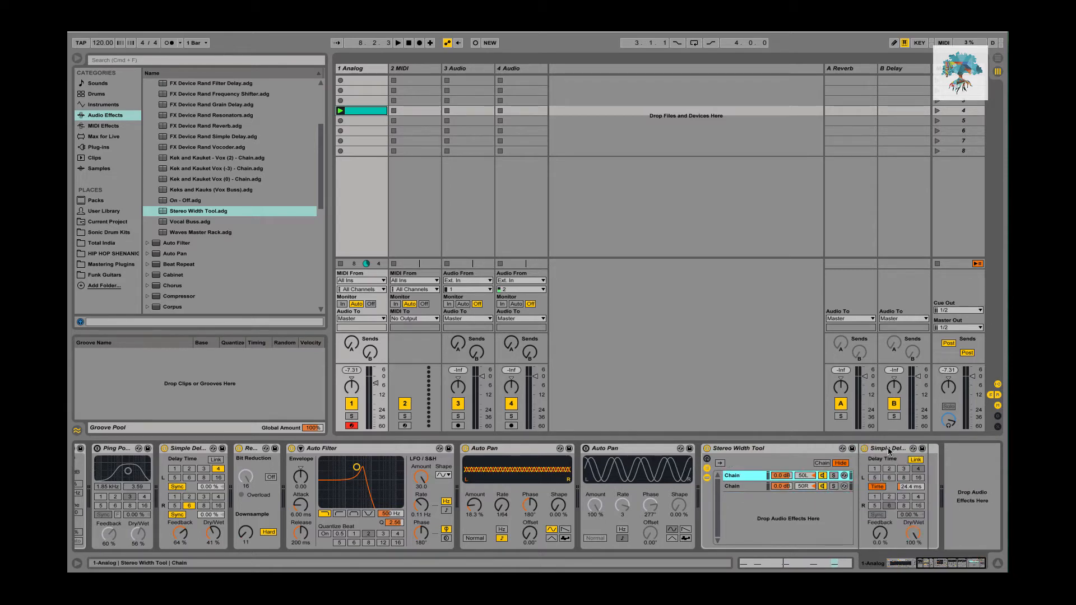
pyautogui.click(911, 474)
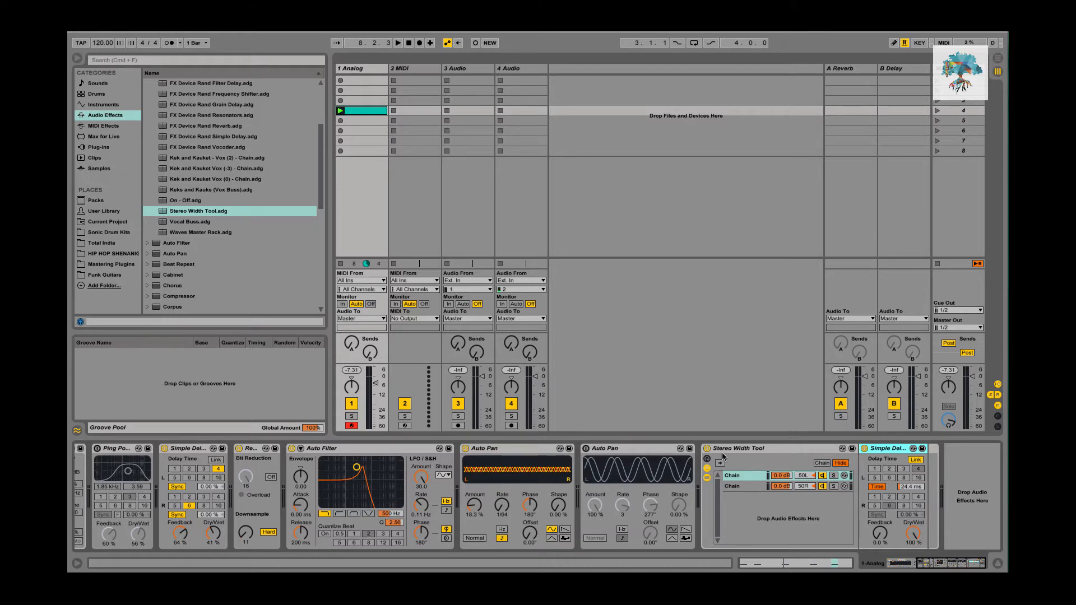
# Compare playback with the Stereo Width Tool off and on, and bypass the Auto Filter and the Simple Delay before Redux
pyautogui.press('space')
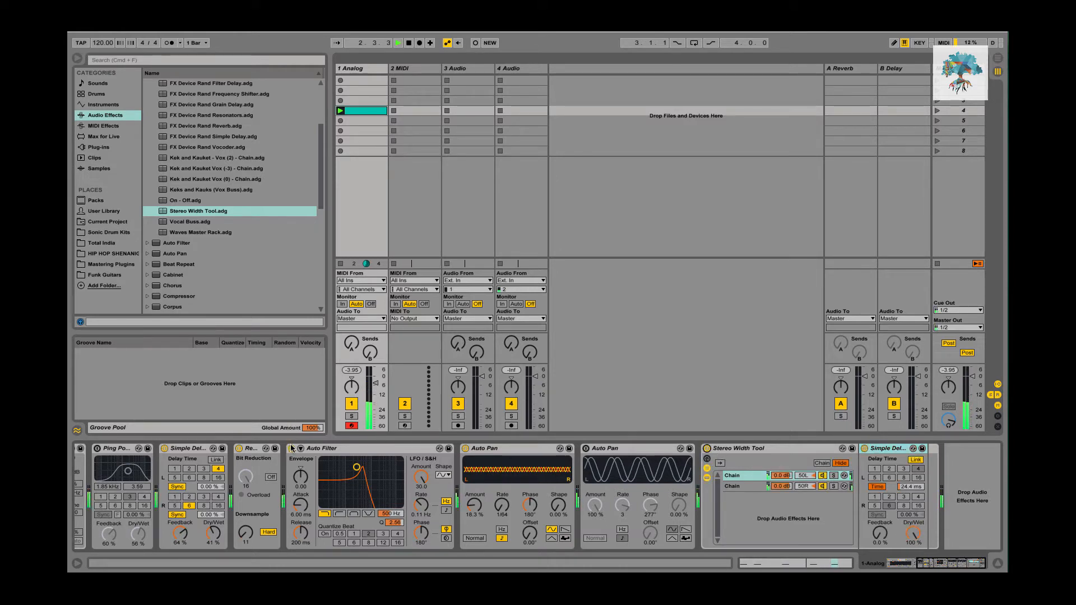
pyautogui.click(707, 449)
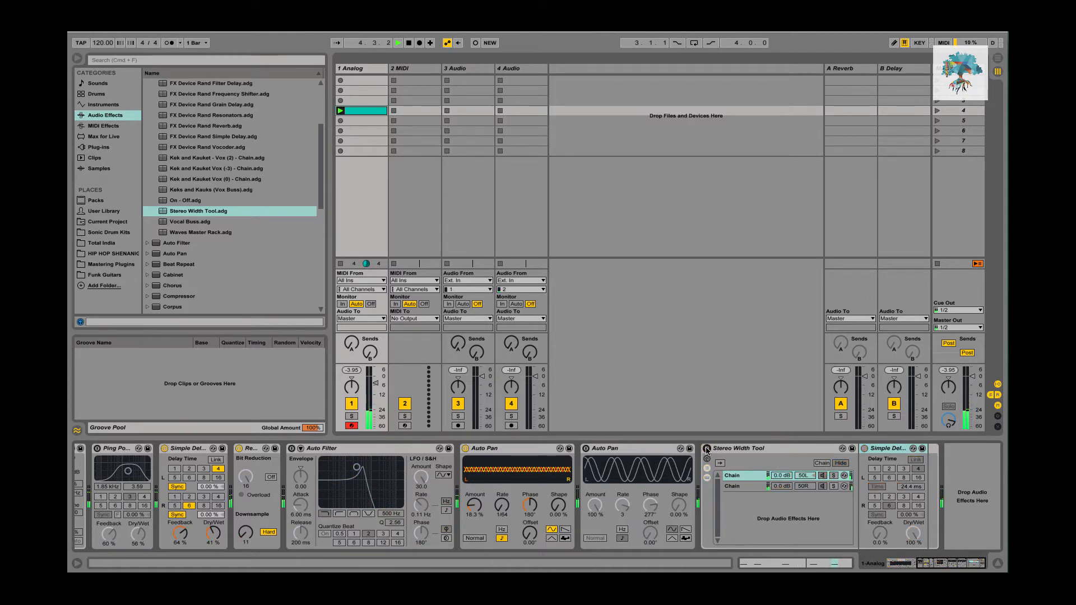
pyautogui.click(707, 449)
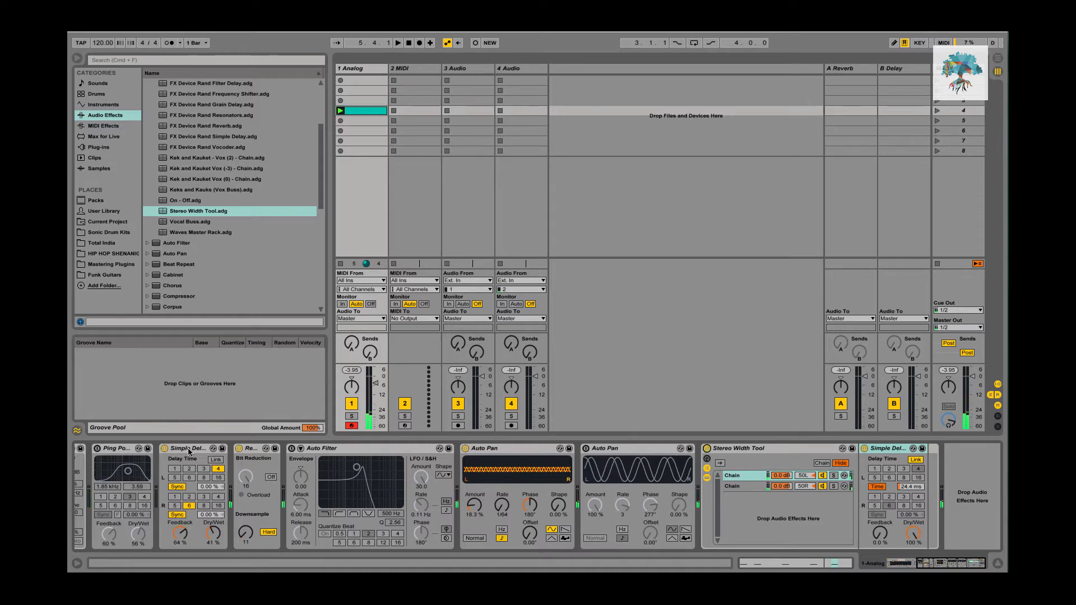
pyautogui.click(164, 448)
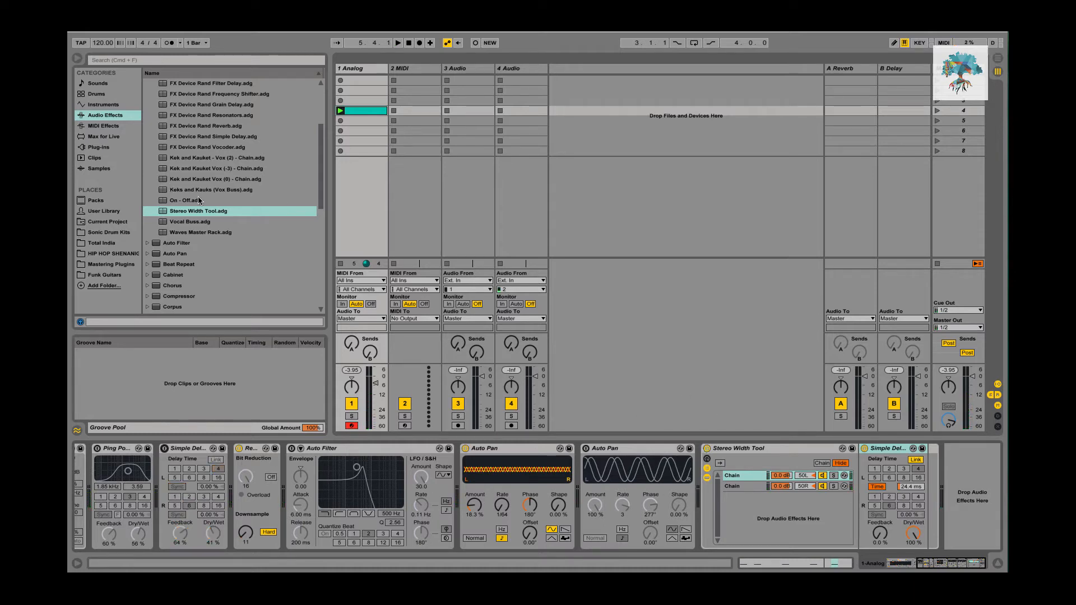
# Add a Glue Compressor after the Stereo Width Tool at the end of the Analog track's effects chain
pyautogui.scroll(-2, 202, 236)
pyautogui.scroll(-5, 203, 242)
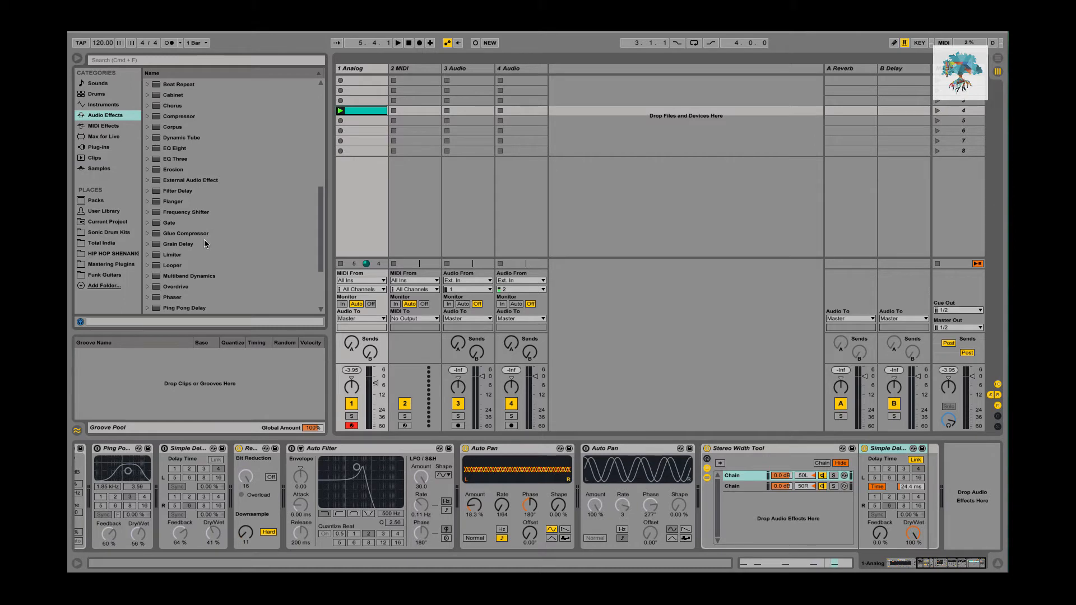
pyautogui.scroll(1, 204, 240)
pyautogui.click(213, 242)
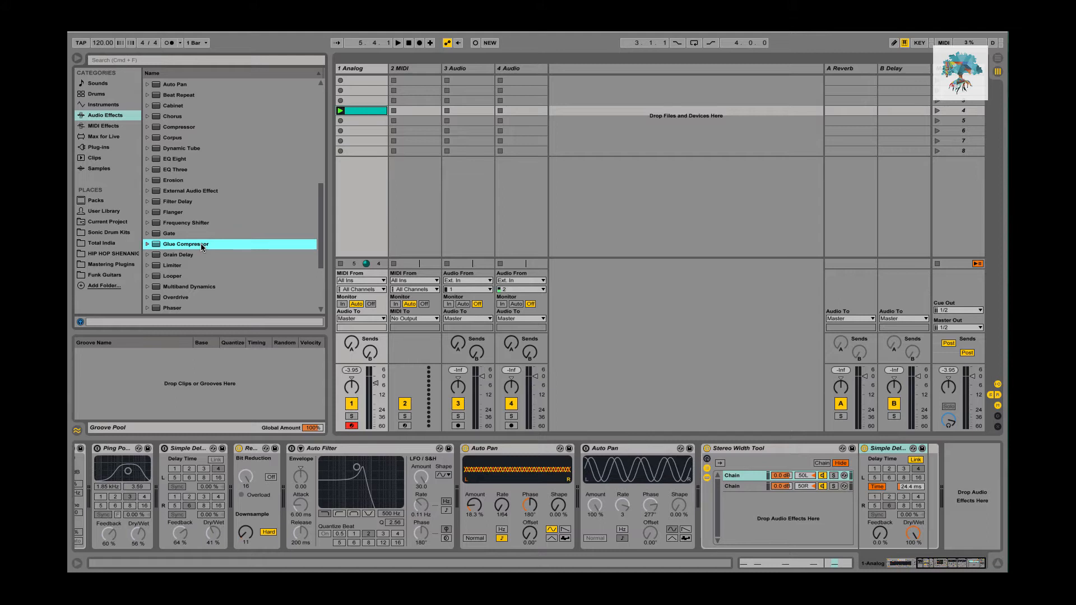
pyautogui.doubleClick(202, 245)
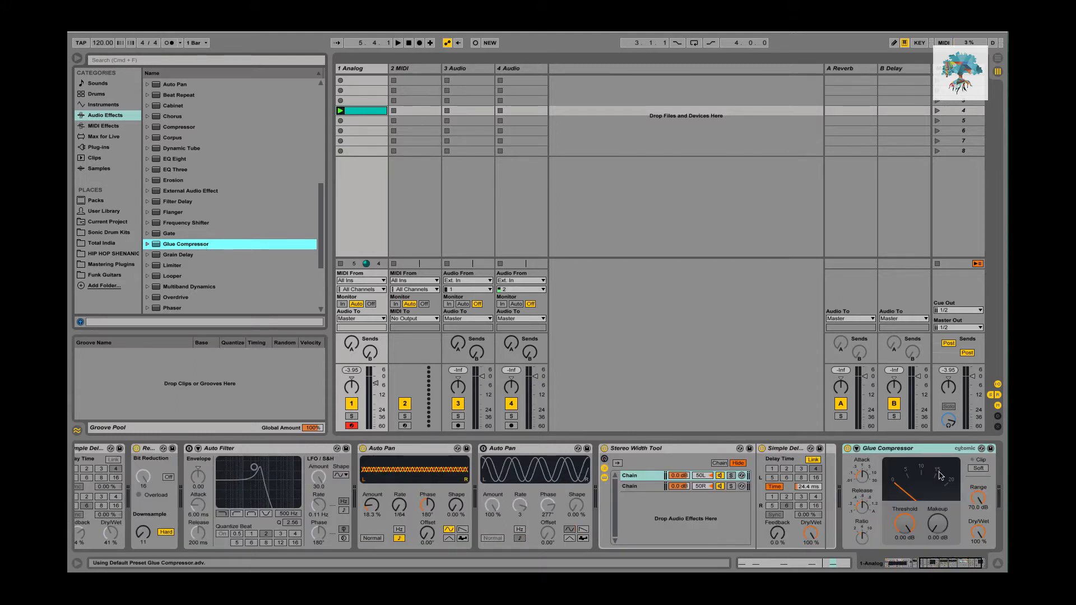
pyautogui.click(922, 451)
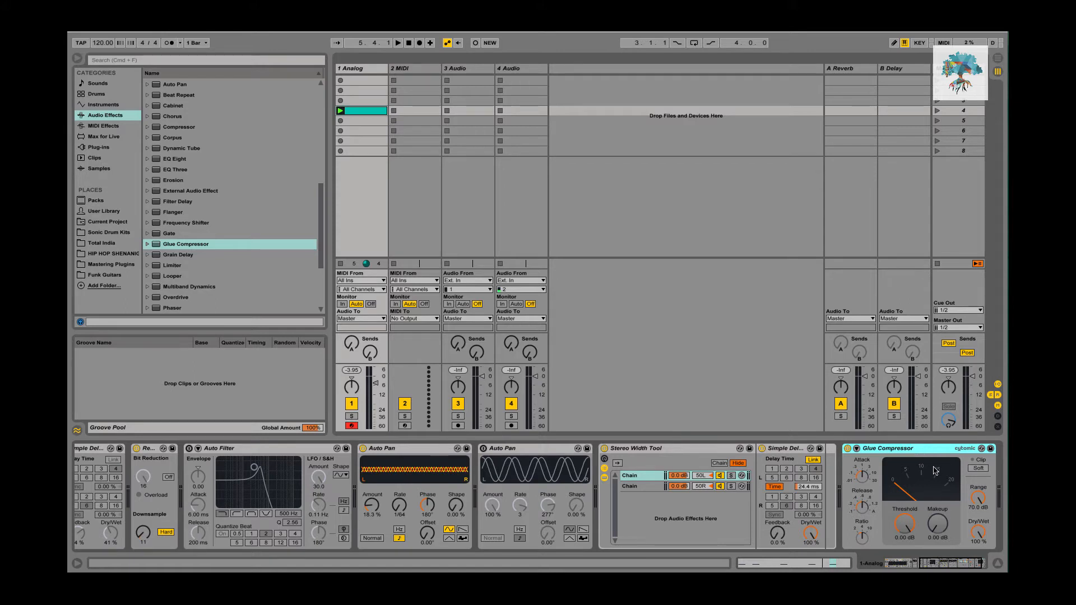
# Collapse the Audio Effect Rack presets and look through the list of built-in audio effects
pyautogui.scroll(10, 244, 246)
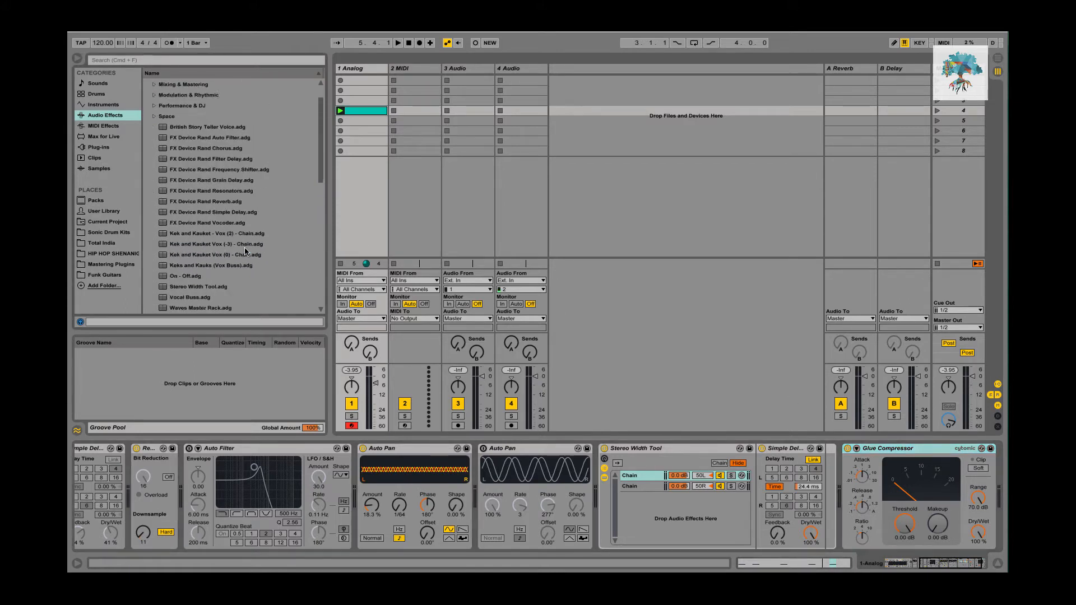
pyautogui.scroll(1, 246, 251)
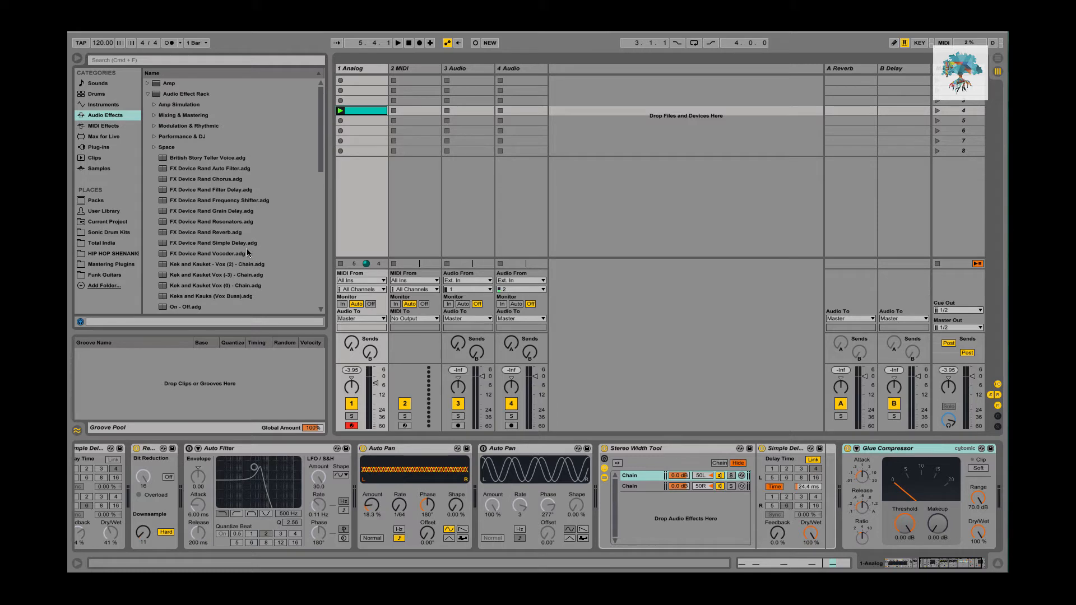
pyautogui.click(147, 94)
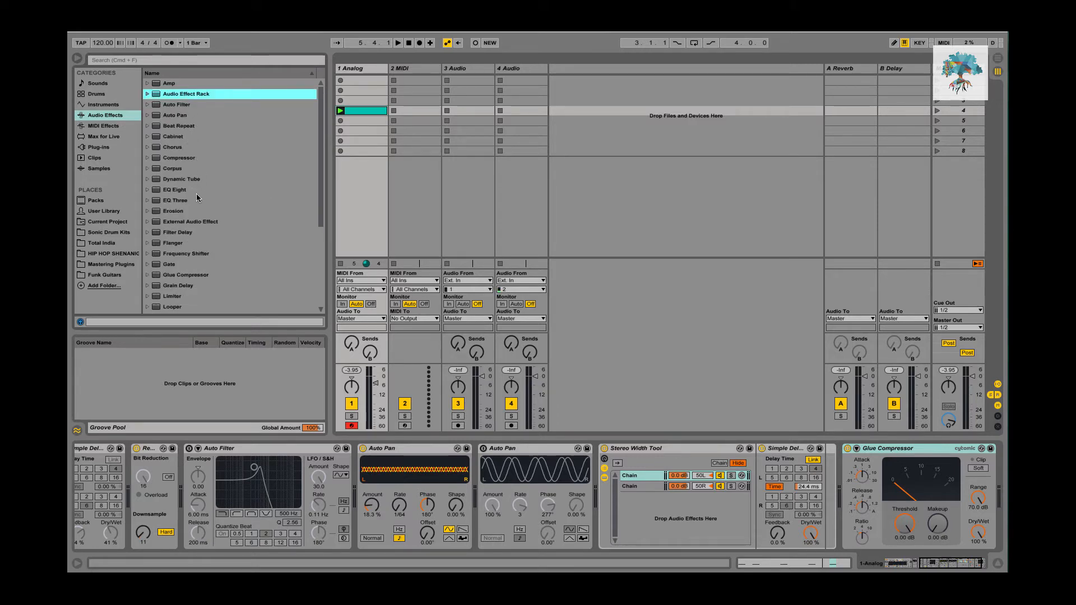
pyautogui.scroll(-3, 204, 257)
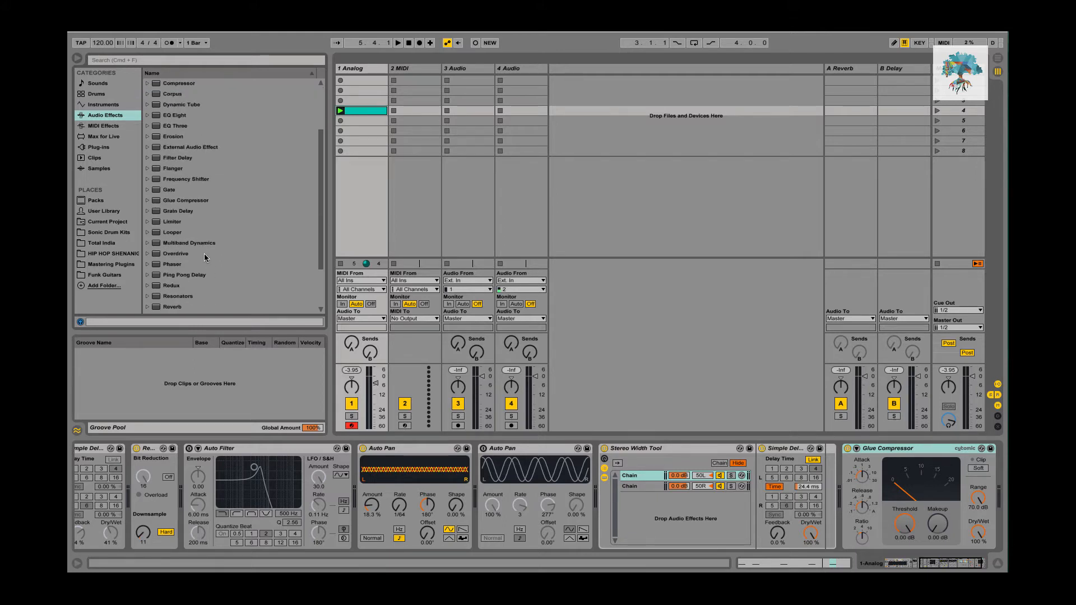
pyautogui.scroll(3, 194, 133)
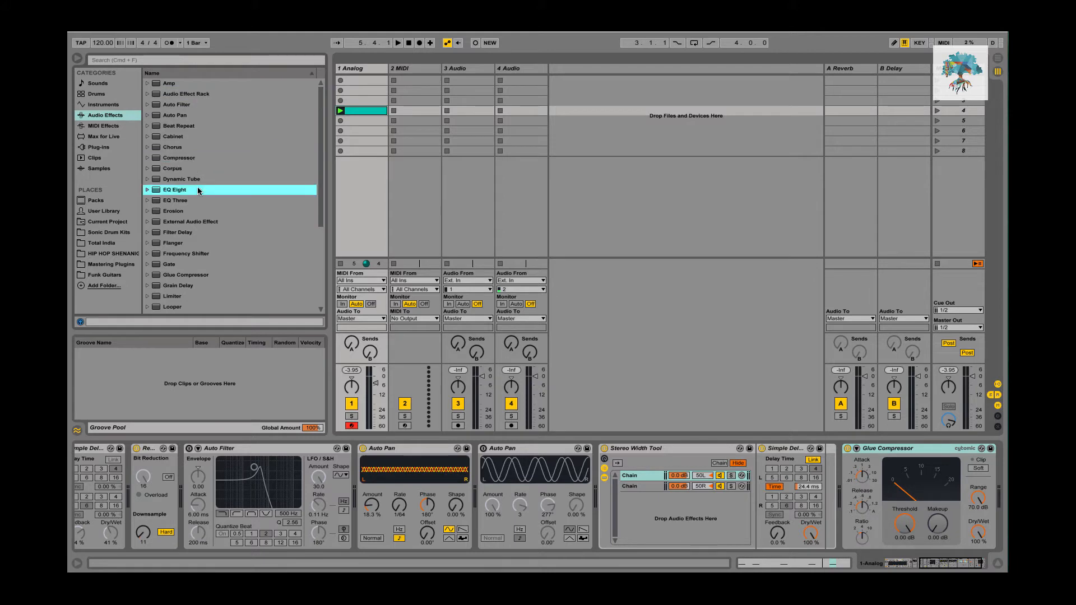
pyautogui.scroll(-5, 197, 188)
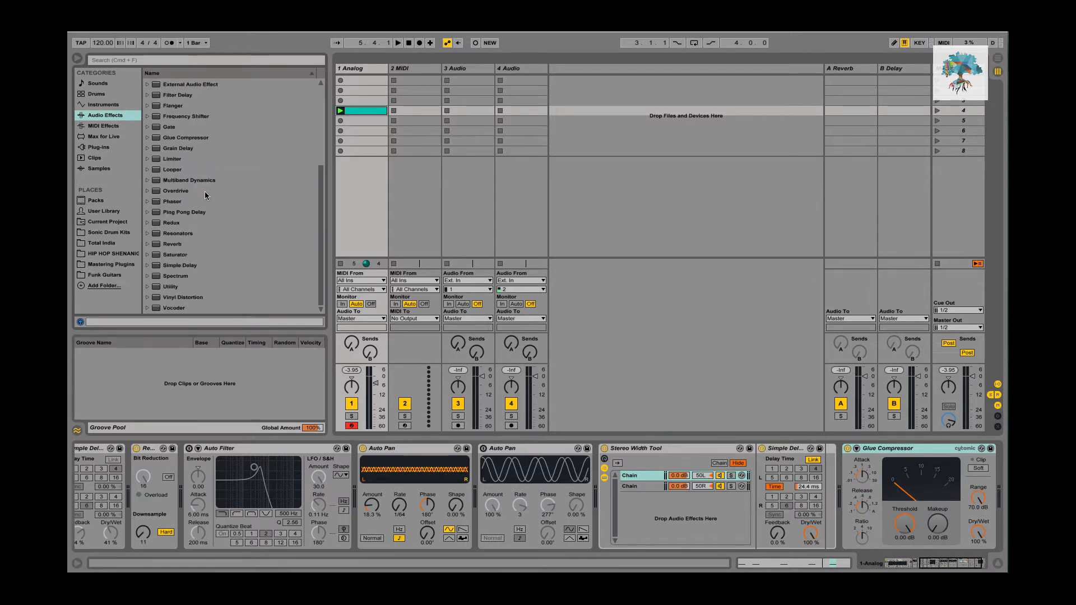
# Browse the Native Instruments plug-ins among the installed Audio Units
pyautogui.click(100, 147)
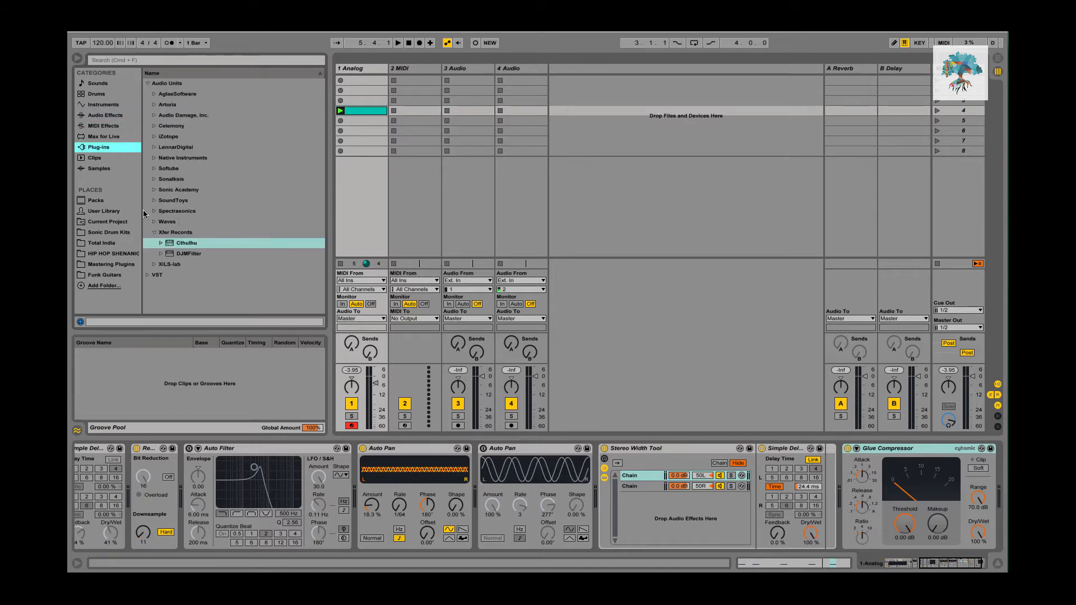
pyautogui.click(154, 158)
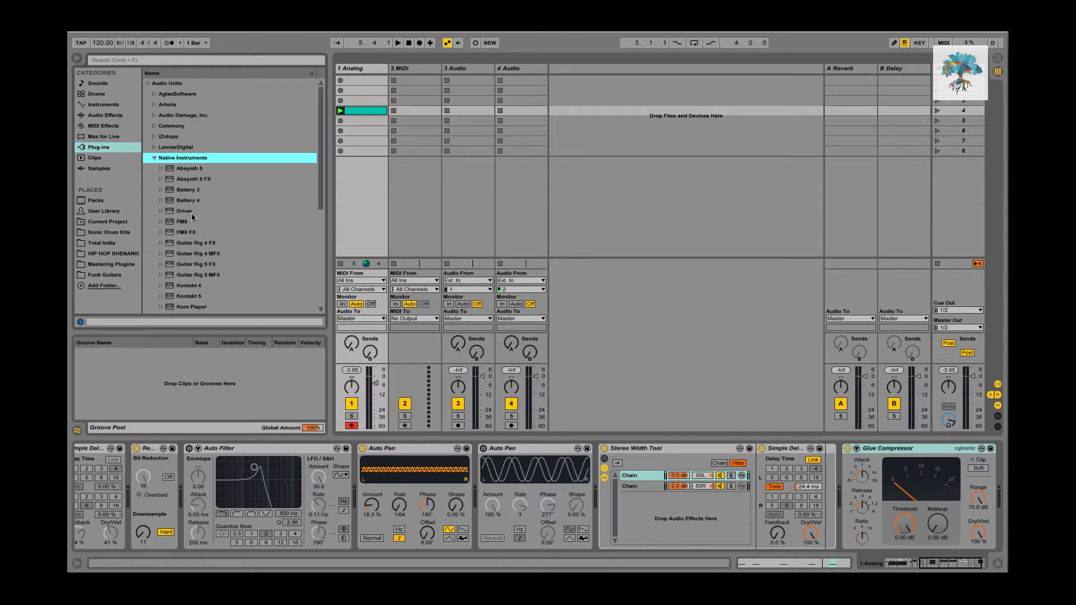
pyautogui.scroll(-5, 212, 232)
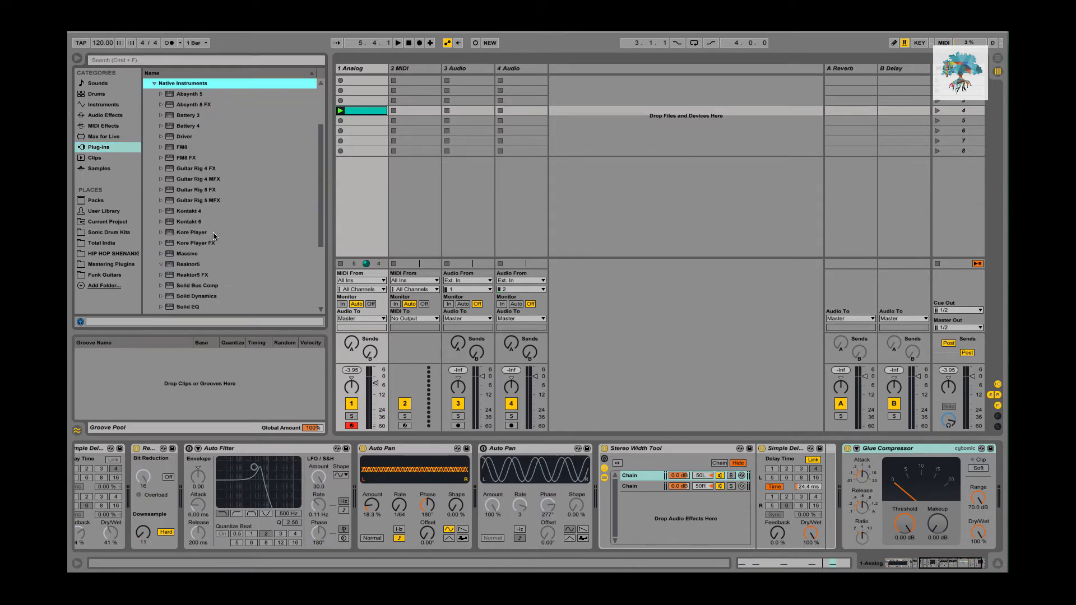
# Add Guitar Rig 4 FX at the end of the Analog track's chain and load its Psychotica preset from the Special FX effects
pyautogui.click(215, 169)
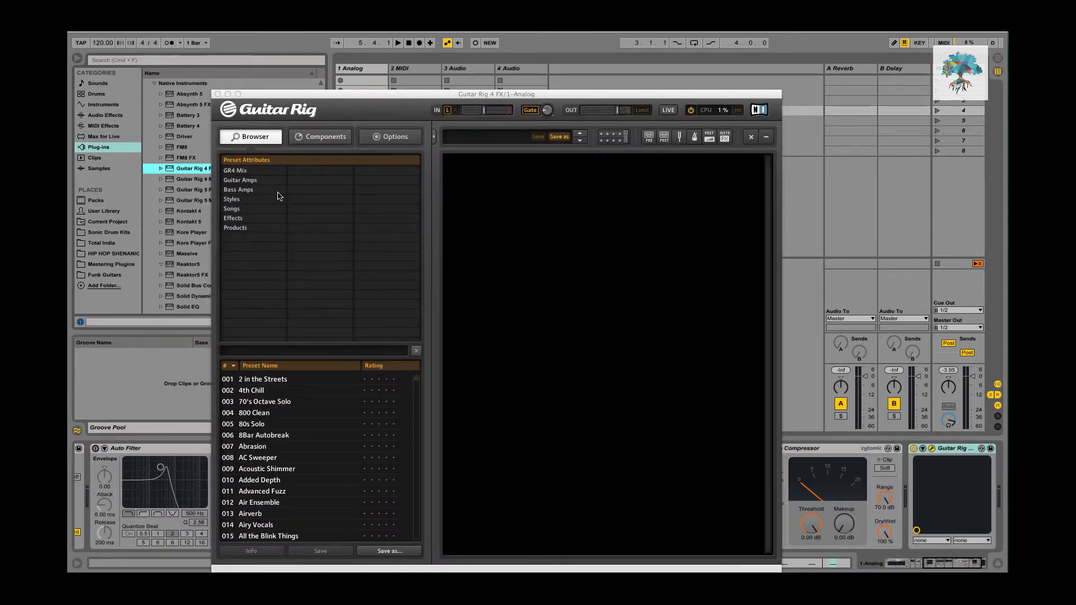
pyautogui.click(244, 218)
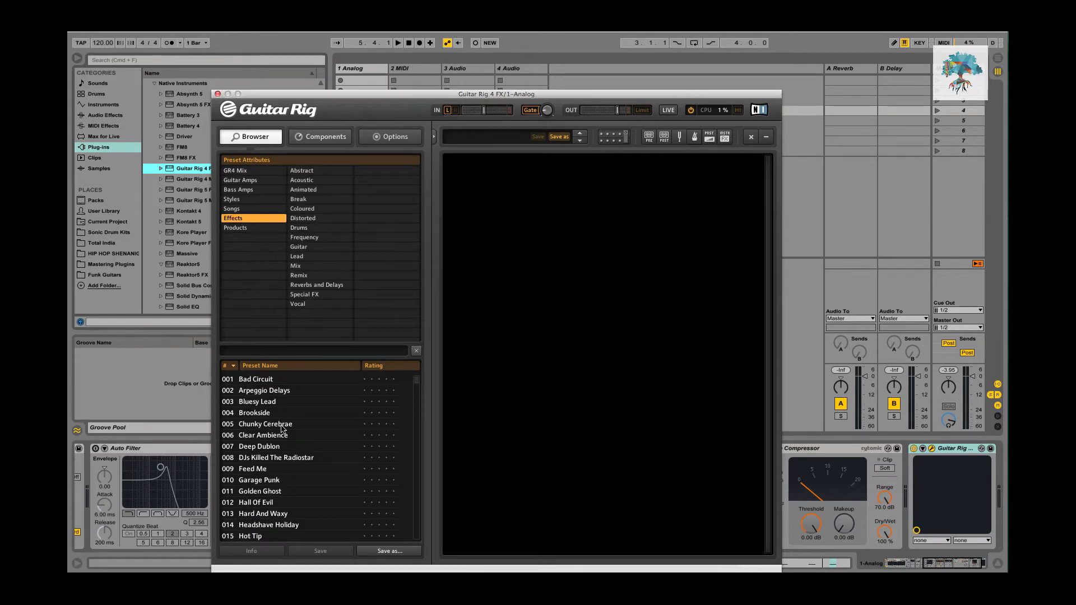
pyautogui.click(302, 294)
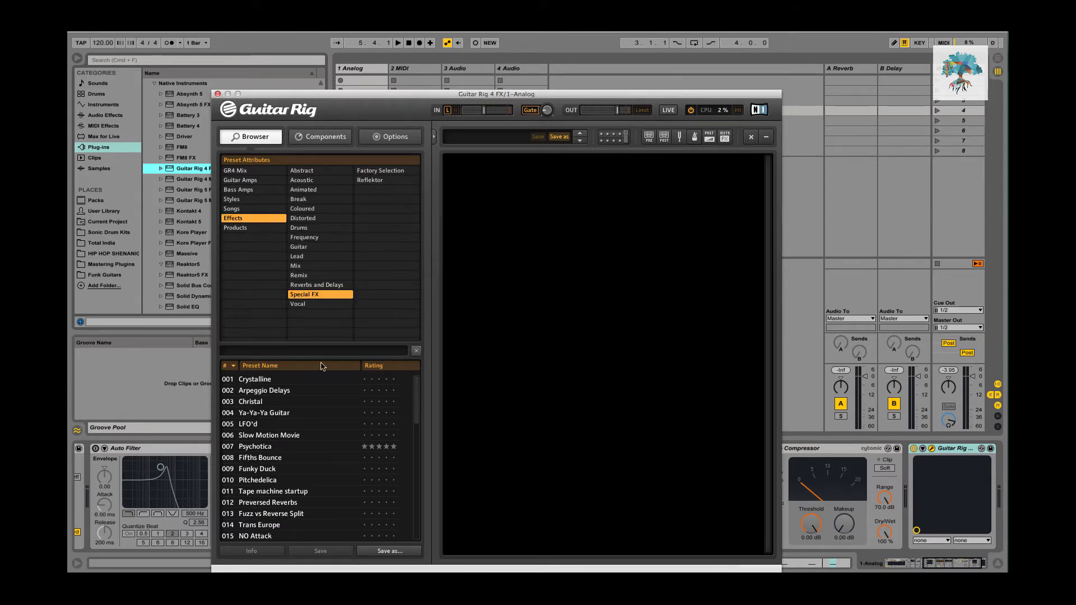
pyautogui.click(275, 448)
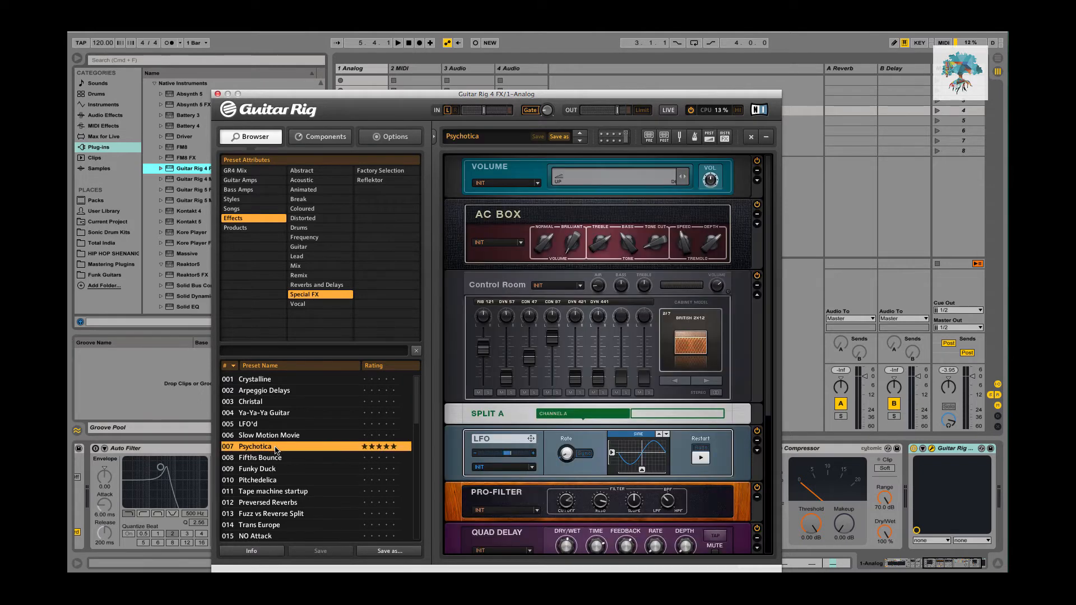
# Start playback to hear the Psychotica preset, reopening the Guitar Rig 4 FX window to watch it and closing it again
pyautogui.press('space')
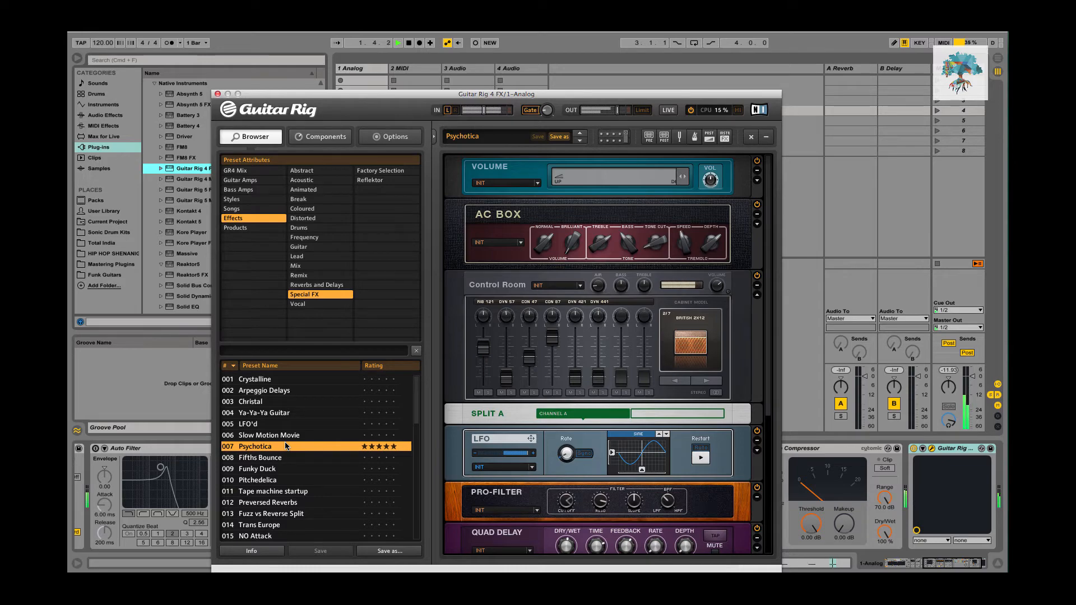
pyautogui.click(217, 94)
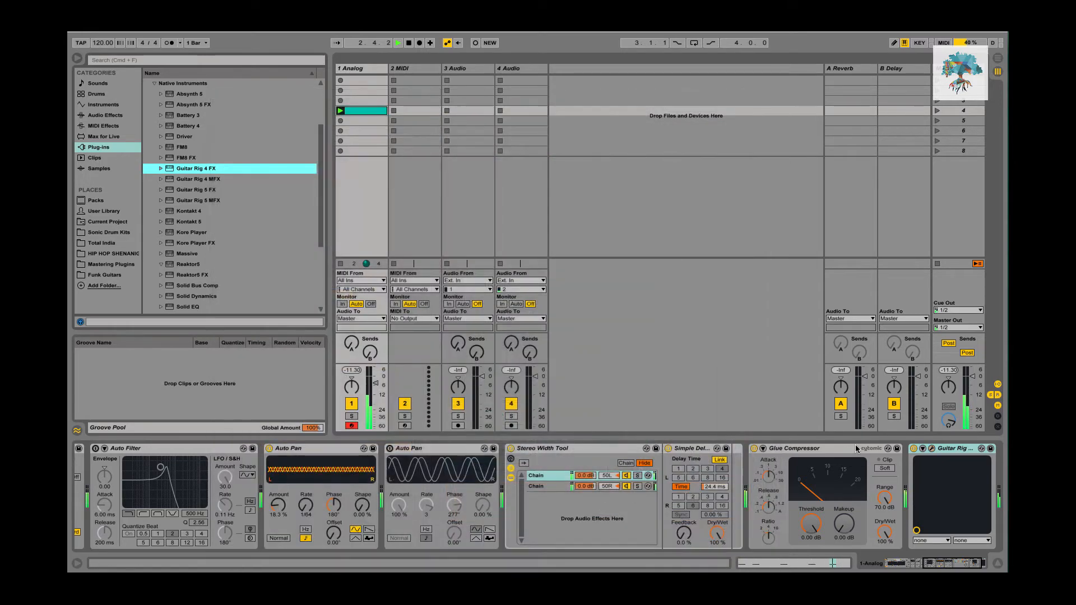
pyautogui.click(932, 449)
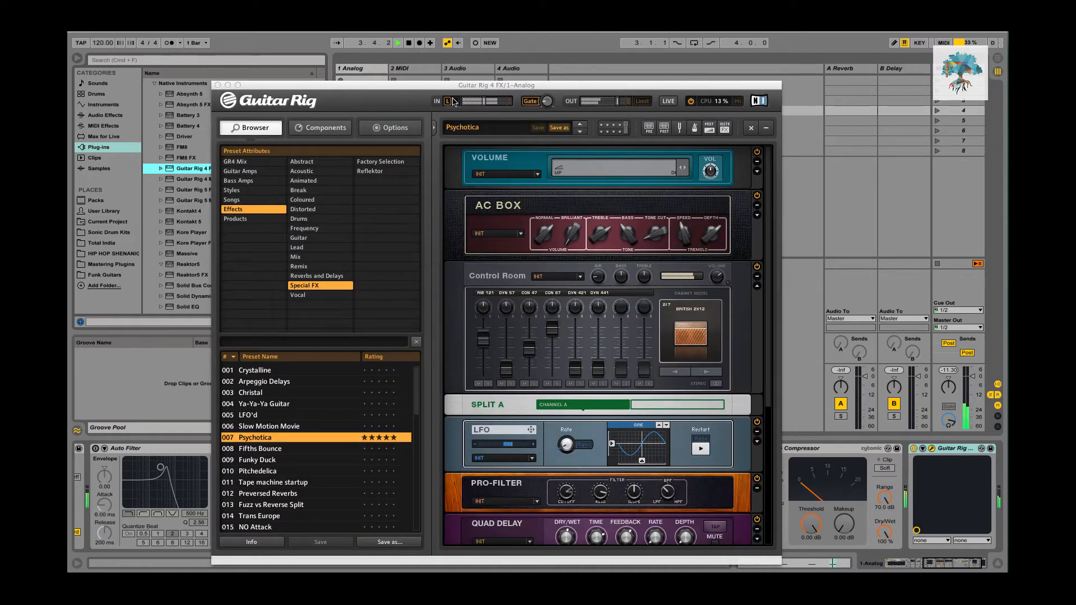
pyautogui.click(217, 85)
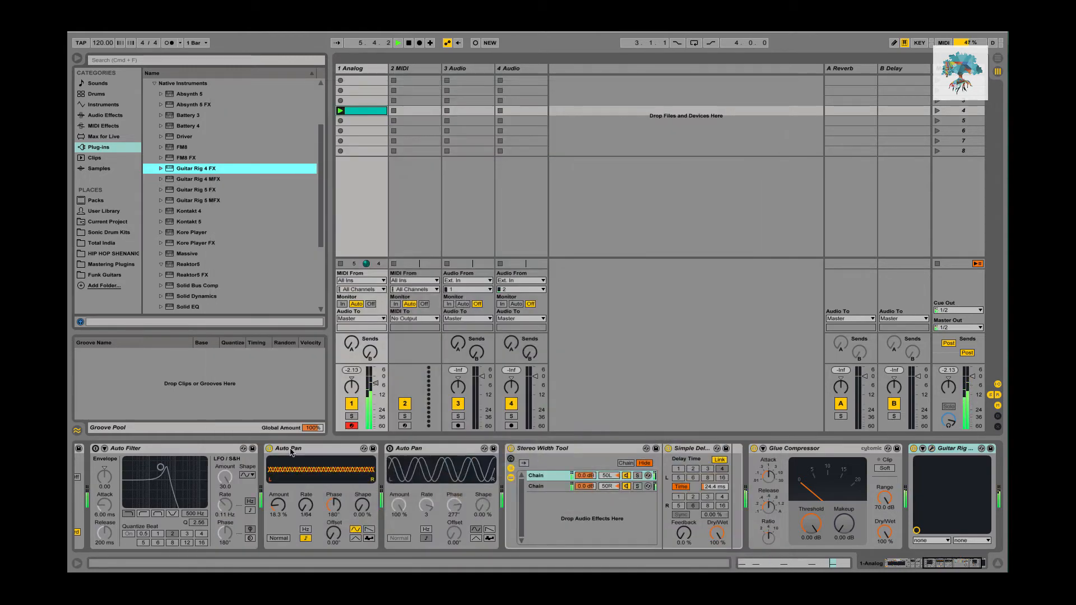
# Set the Ping Pong Delay's Dry/Wet to 37 % and turn on the second Auto Pan with an amount of 53.2 %
pyautogui.hscroll(-10, 498, 495)
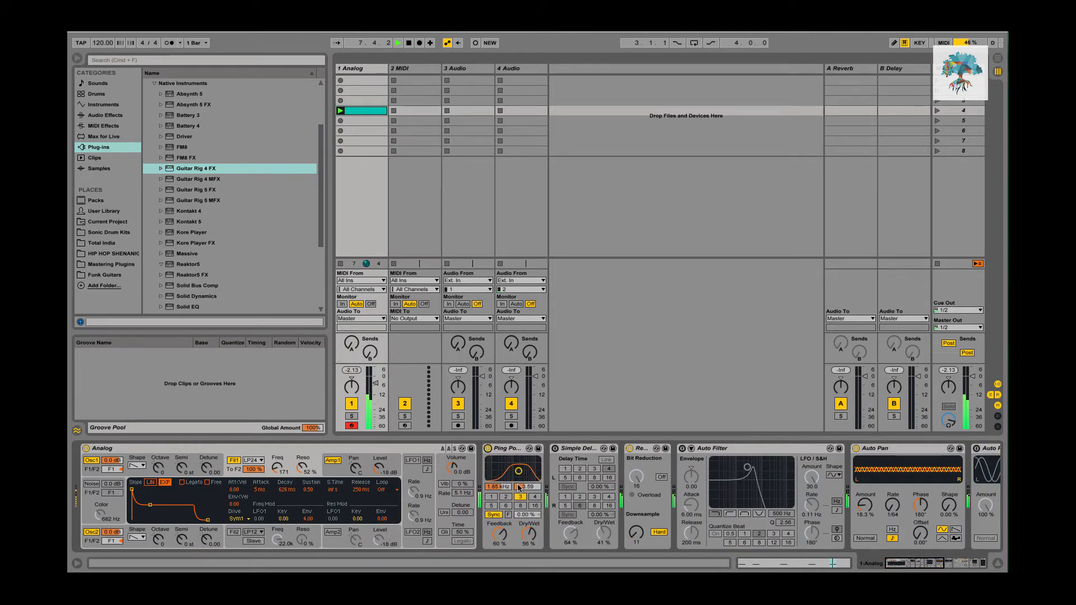
pyautogui.moveTo(527, 532)
pyautogui.mouseDown()
pyautogui.moveTo(527, 554)
pyautogui.moveTo(527, 539)
pyautogui.mouseUp()
pyautogui.hscroll(5, 610, 483)
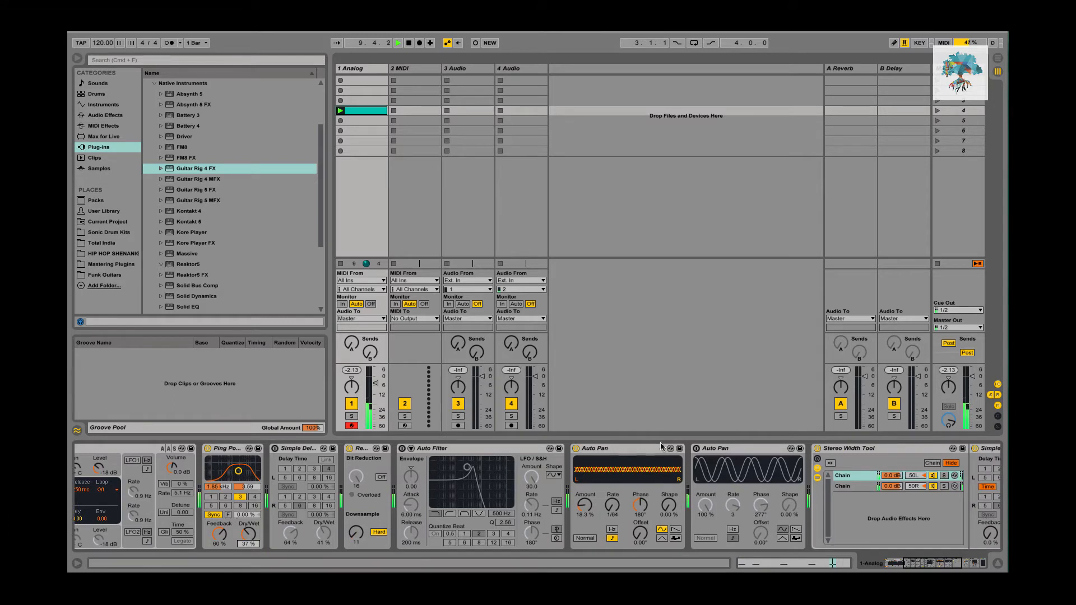
pyautogui.click(696, 448)
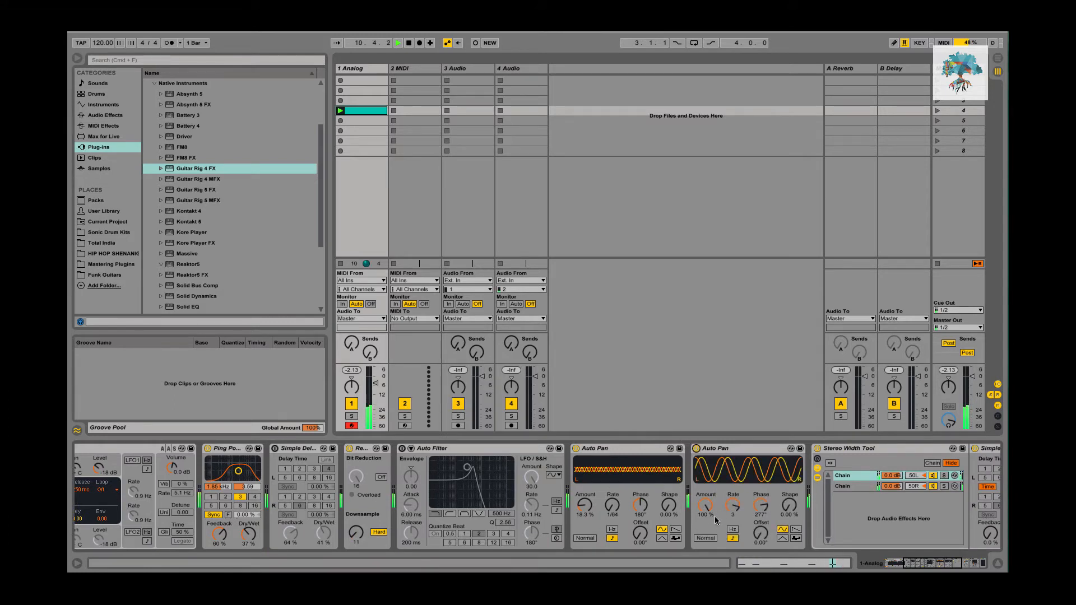
pyautogui.moveTo(705, 504); pyautogui.dragTo(752, 546)
# Set the Glue Compressor's threshold to -21.6 dB and bypass the Ping Pong Delay
pyautogui.hscroll(6, 783, 486)
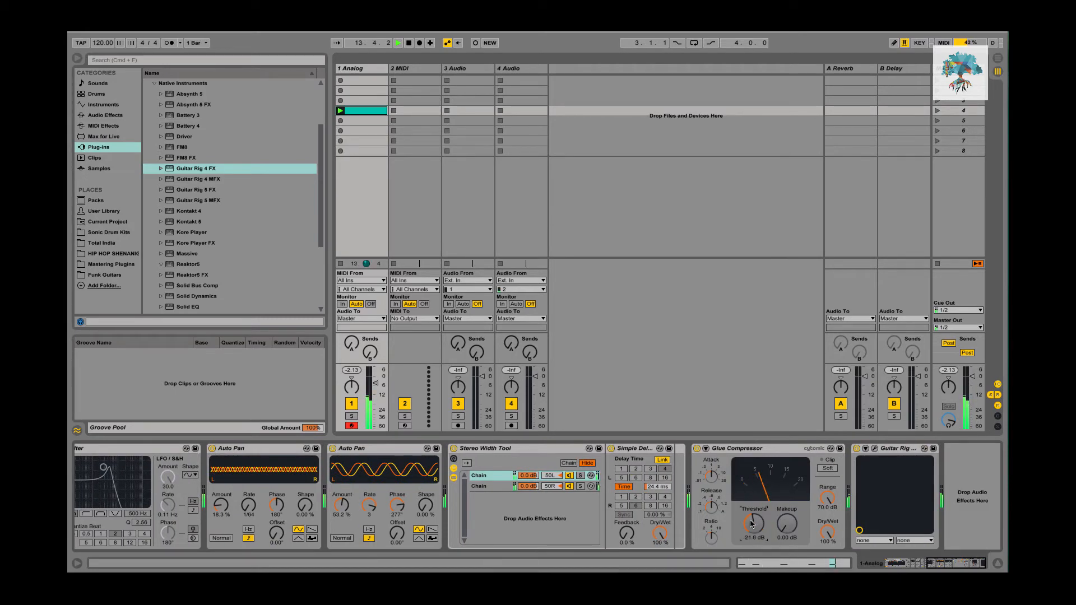
pyautogui.hscroll(-12, 279, 524)
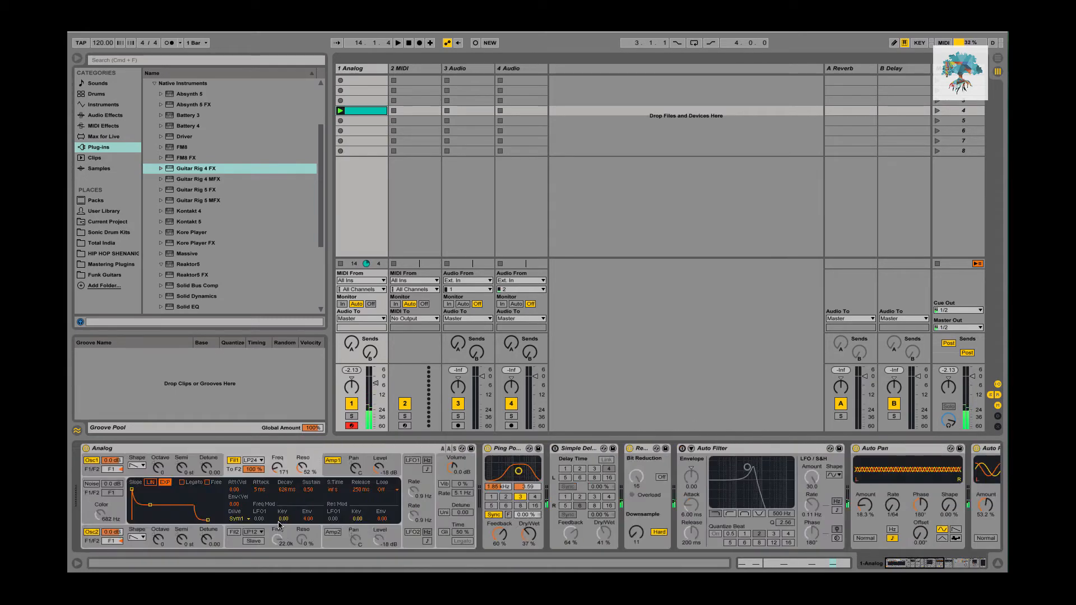
pyautogui.click(487, 449)
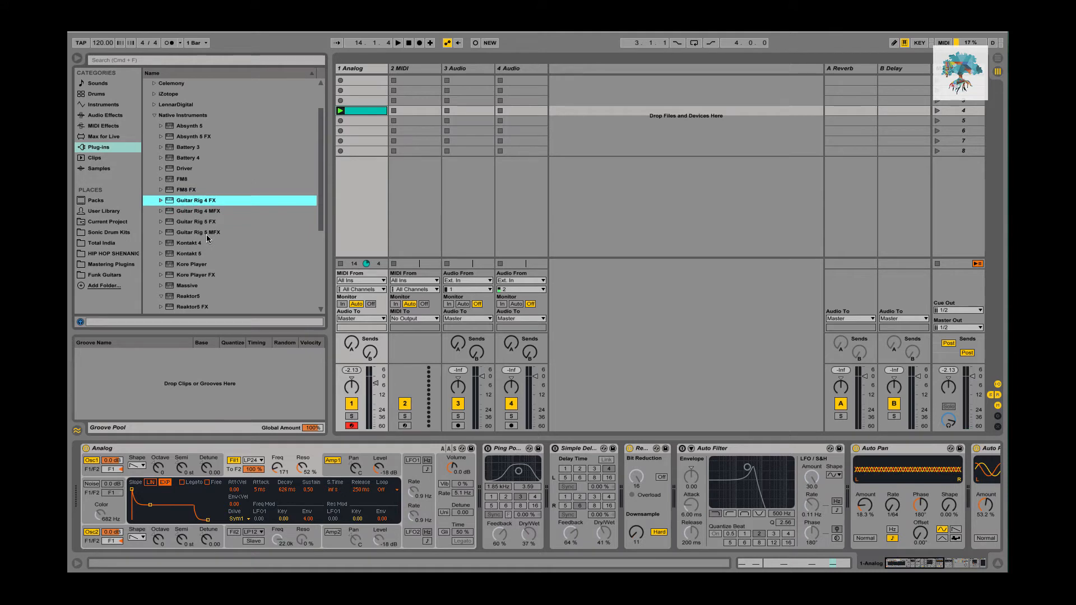
# Reopen Guitar Rig 4 FX from the end of the chain to review its preset browser and rack, and close its window
pyautogui.scroll(-4, 207, 238)
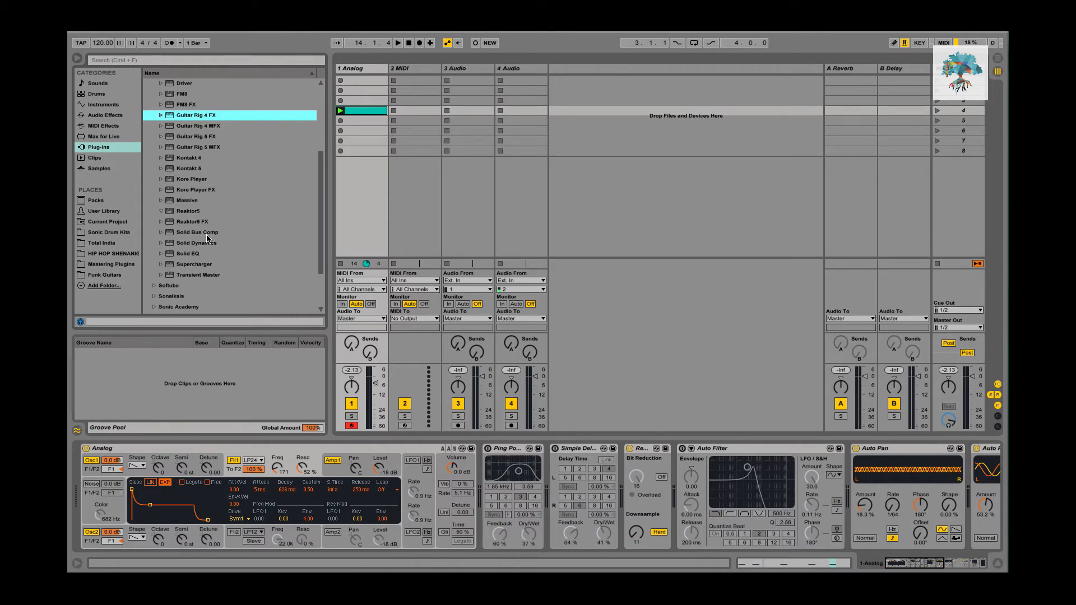
pyautogui.hscroll(5, 918, 479)
pyautogui.hscroll(5, 920, 477)
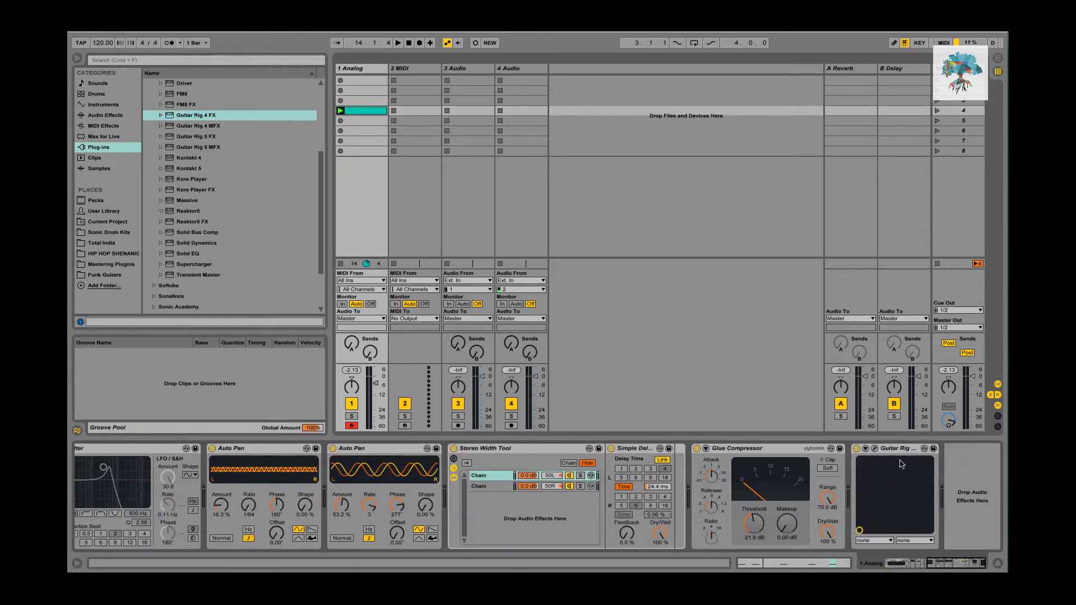
pyautogui.click(874, 448)
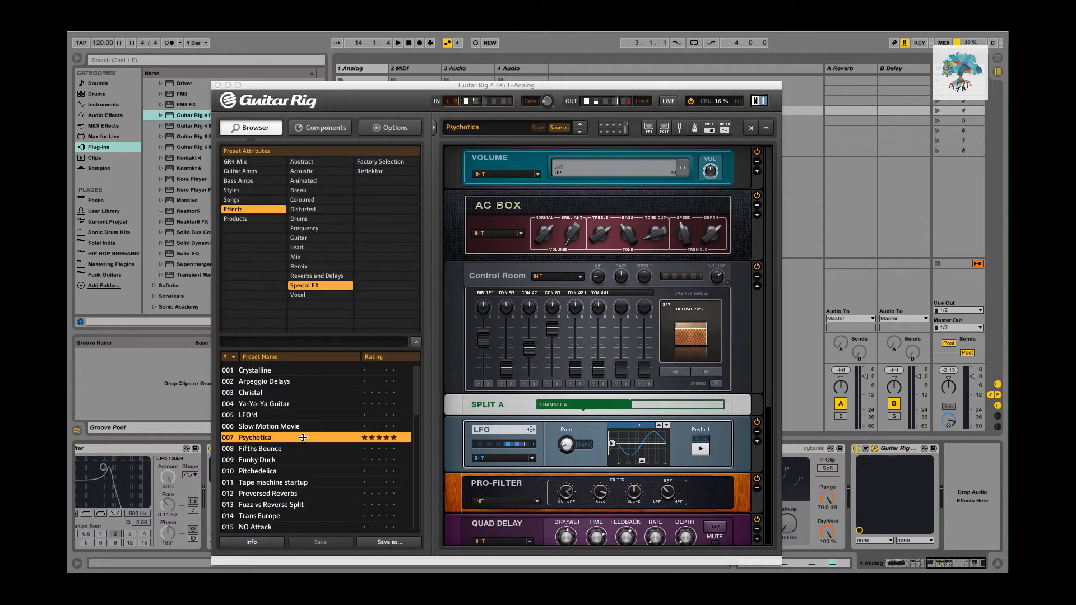
pyautogui.click(218, 85)
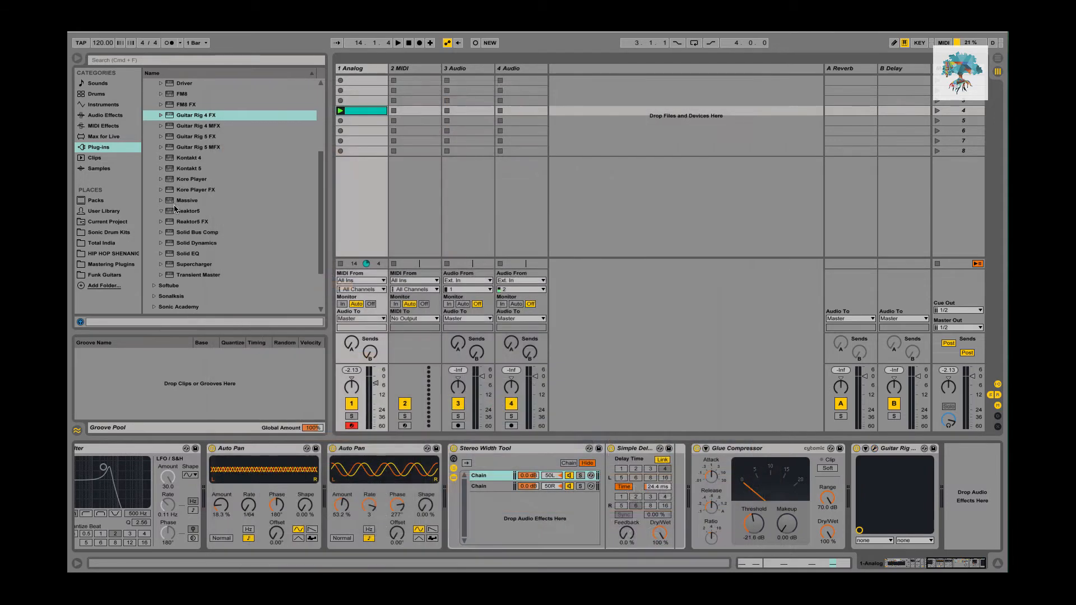
# Look through the Native Instruments Audio Units, and expand the VST folder to examine the WaveShell-VST 9.3 plug-ins
pyautogui.scroll(3, 205, 207)
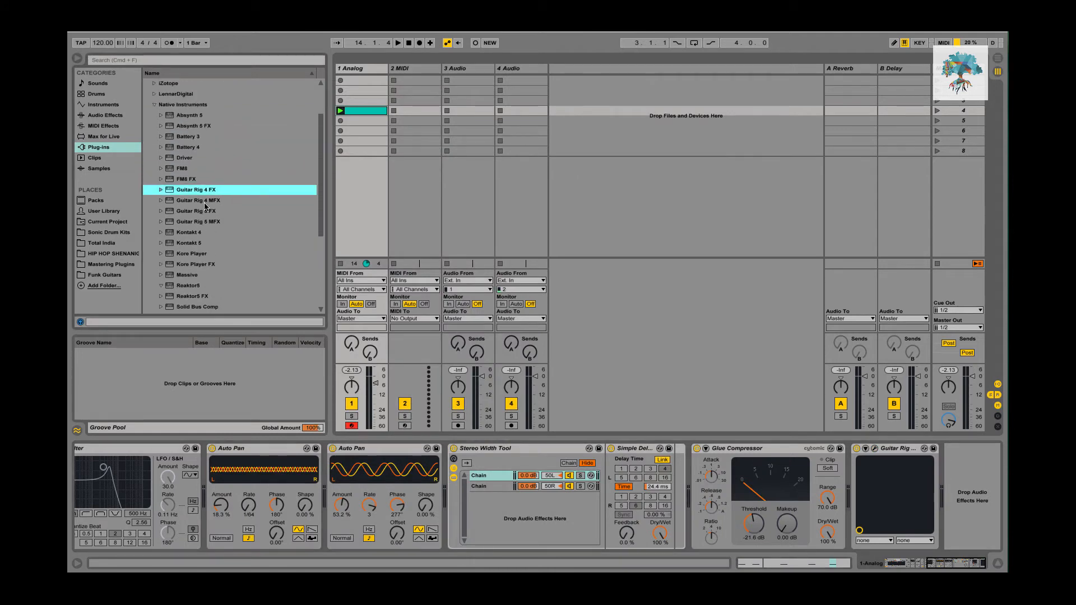
pyautogui.scroll(-4, 204, 207)
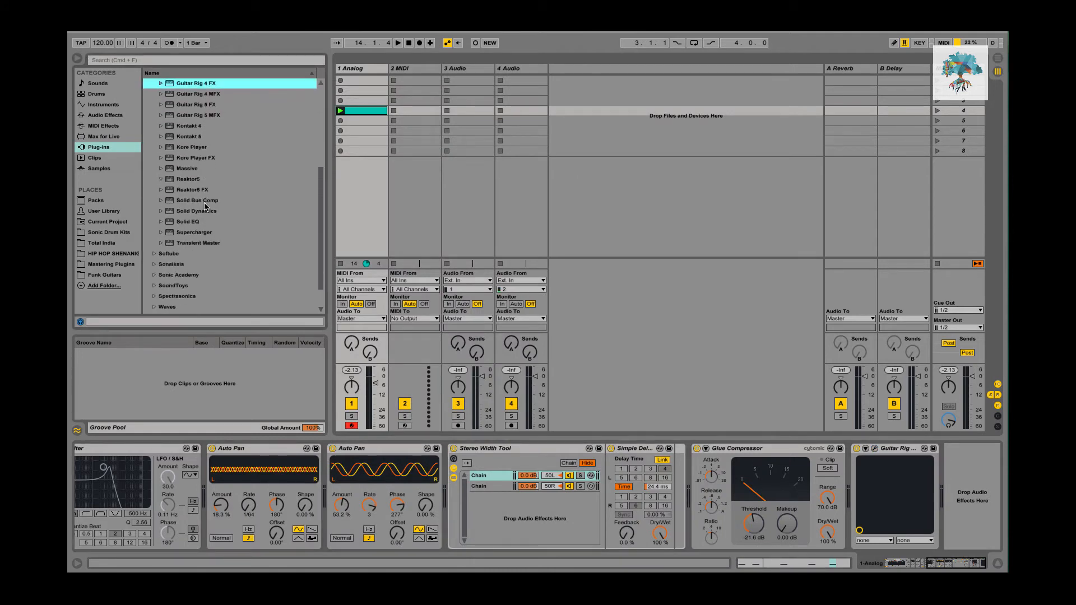
pyautogui.scroll(-2, 205, 208)
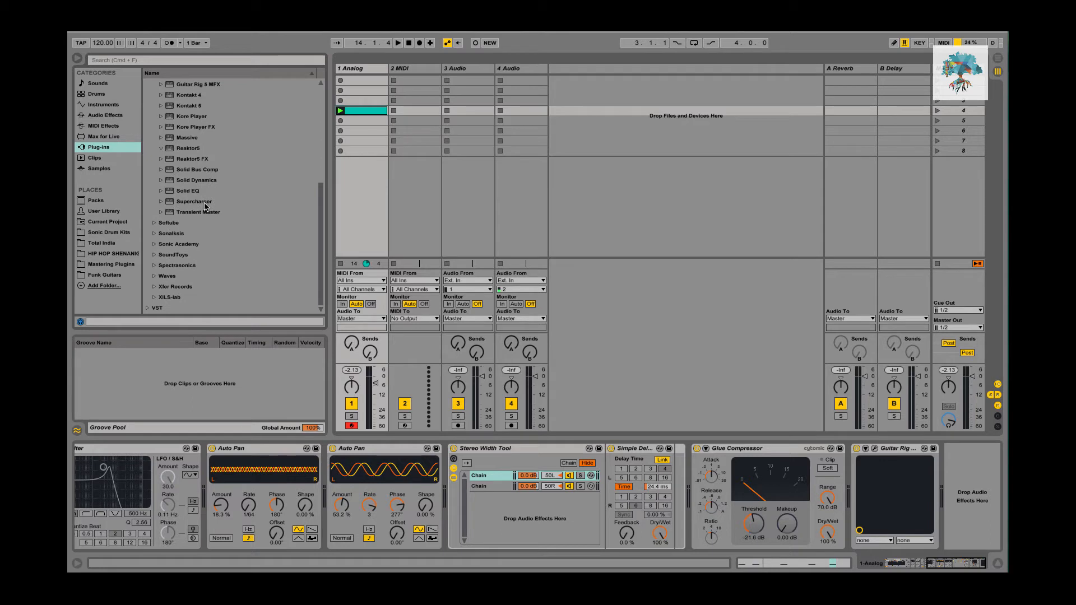
pyautogui.click(147, 308)
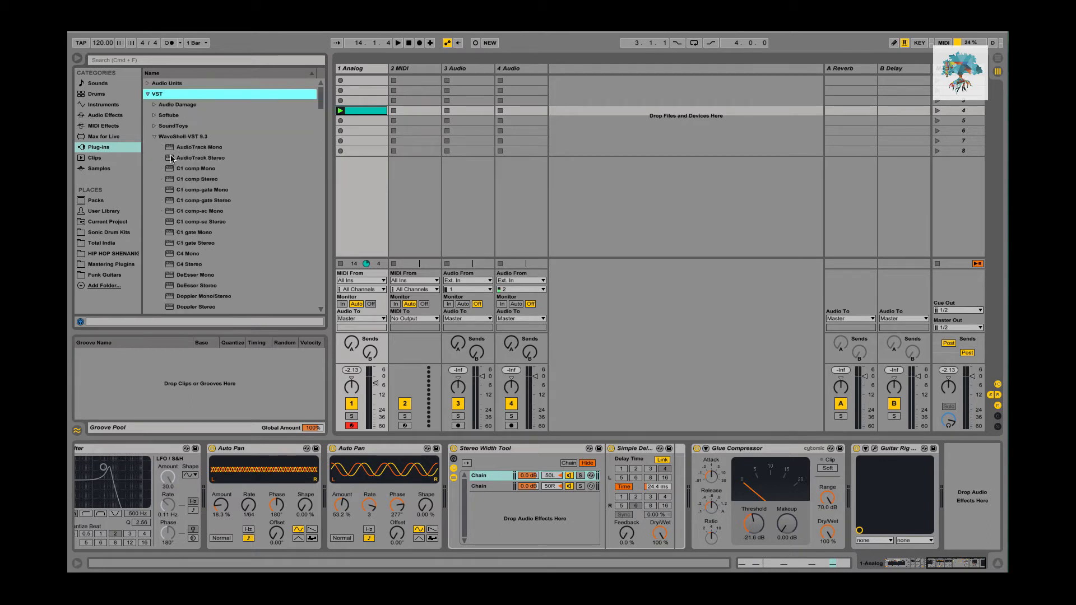
pyautogui.scroll(-6, 172, 159)
pyautogui.scroll(-20, 172, 159)
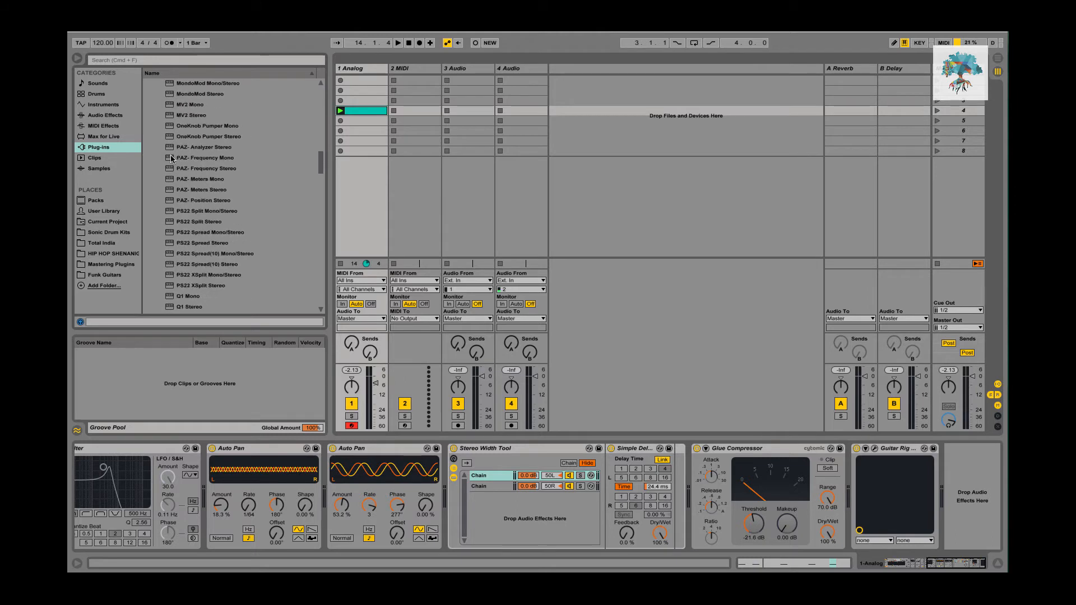
pyautogui.scroll(20, 172, 158)
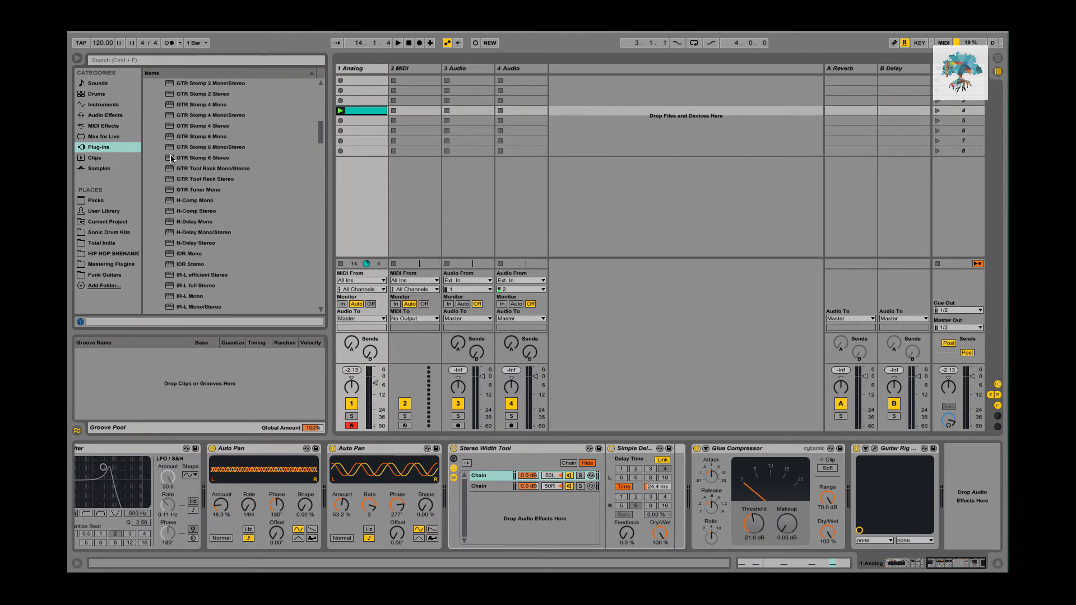
pyautogui.scroll(4, 181, 163)
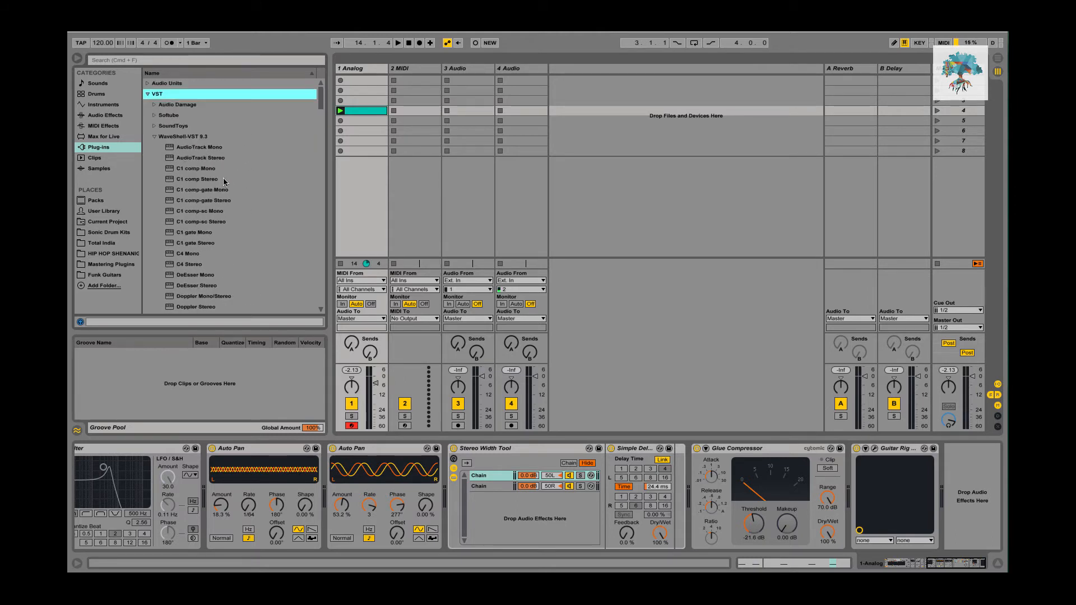
# Add the Waves H-Delay Stereo plug-in after Guitar Rig and load its Tape Delay preset from the Classics factory presets
pyautogui.scroll(-6, 196, 220)
pyautogui.scroll(-5, 196, 222)
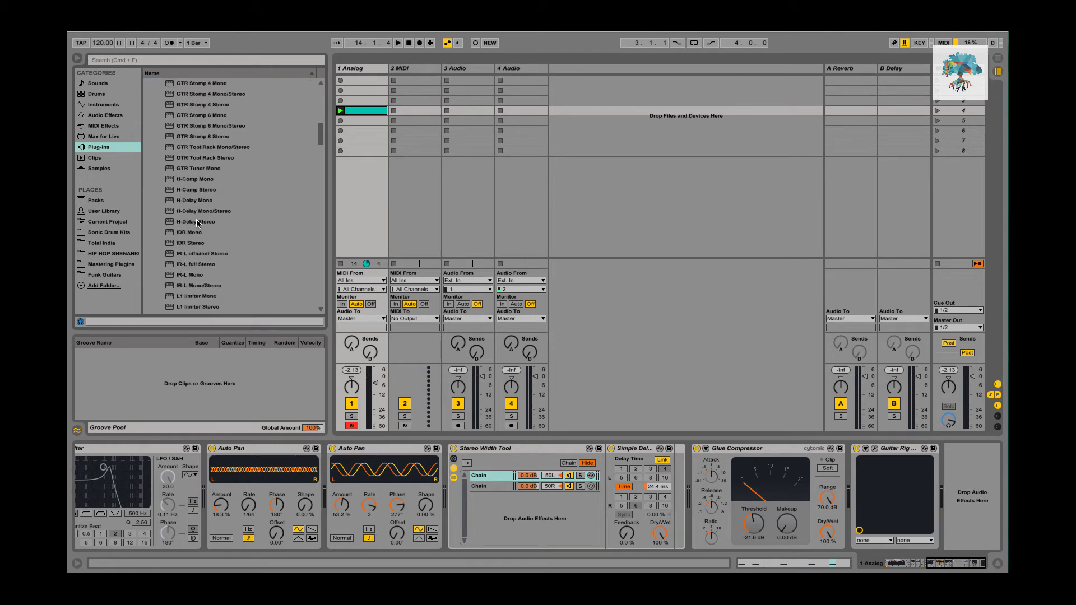
pyautogui.scroll(-1, 224, 253)
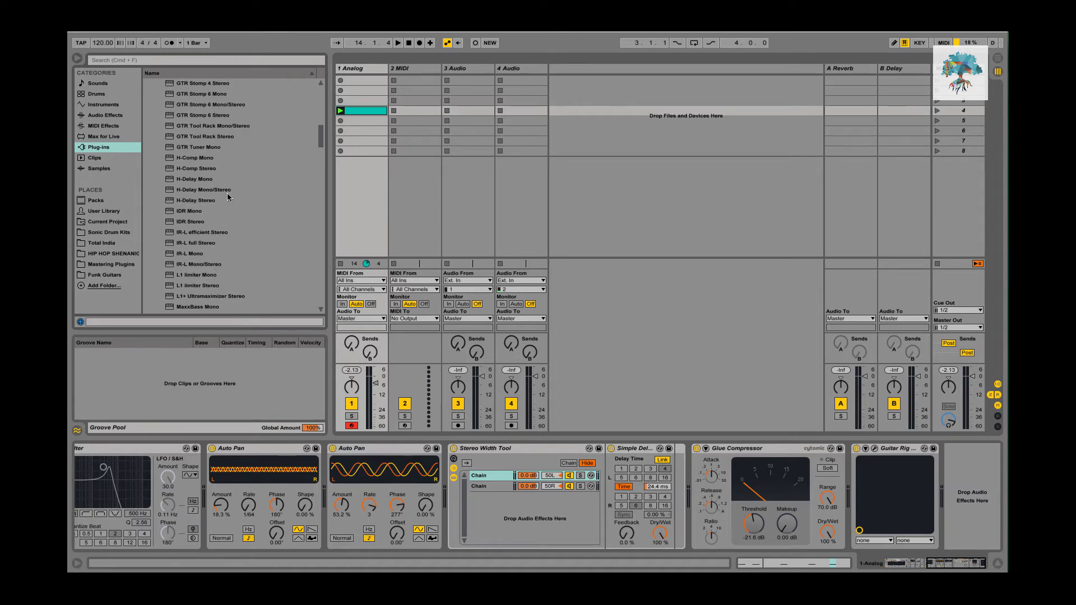
pyautogui.doubleClick(223, 200)
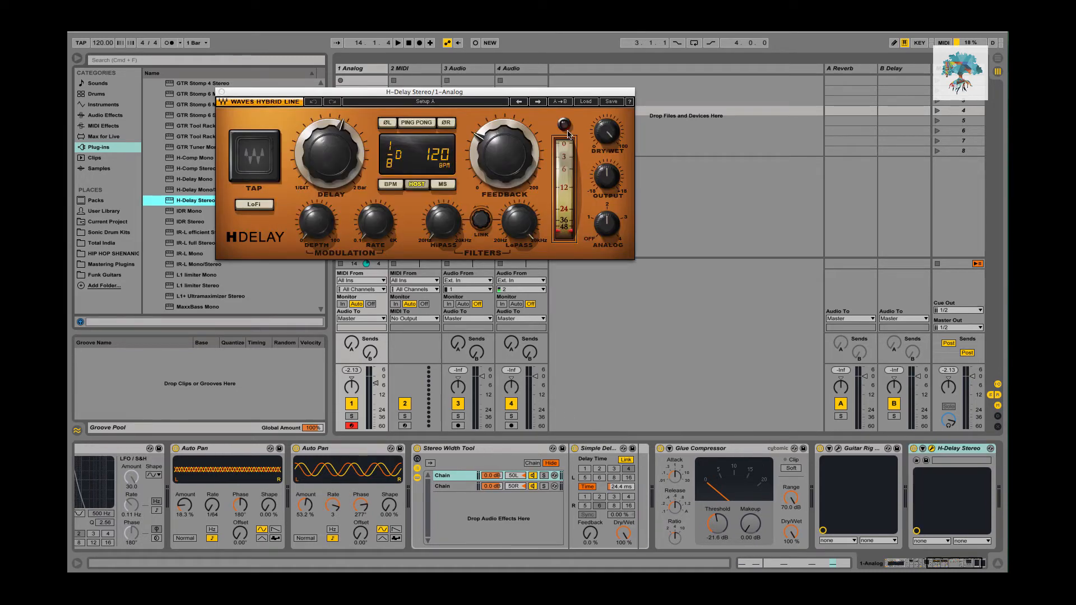
pyautogui.click(586, 101)
pyautogui.moveTo(645, 162)
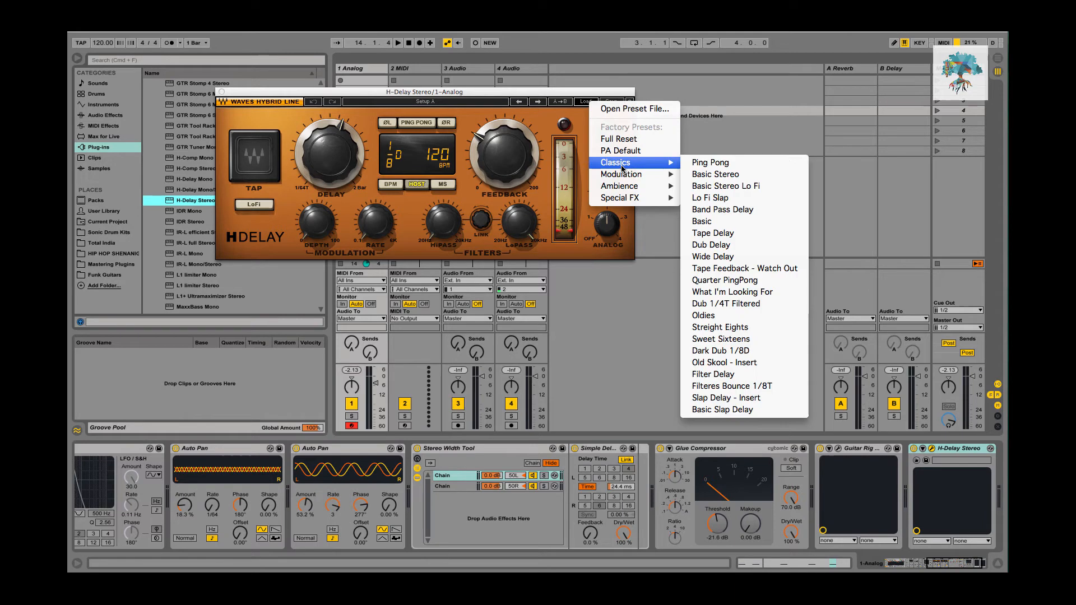
pyautogui.click(715, 235)
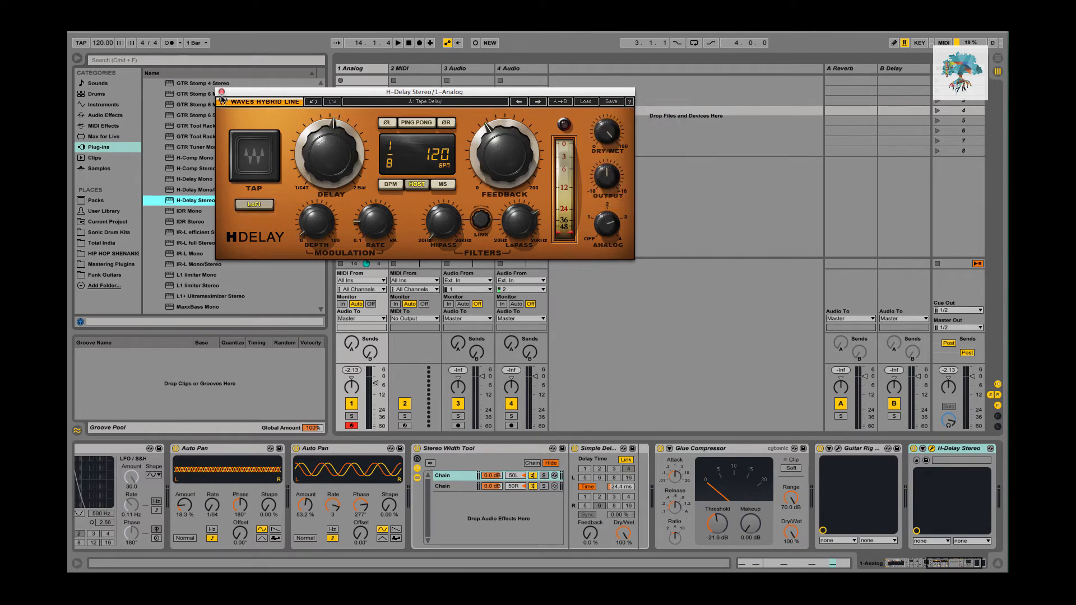
# Play the track briefly to hear the Tape Delay preset, stop playback, and close the H-Delay window
pyautogui.press('space')
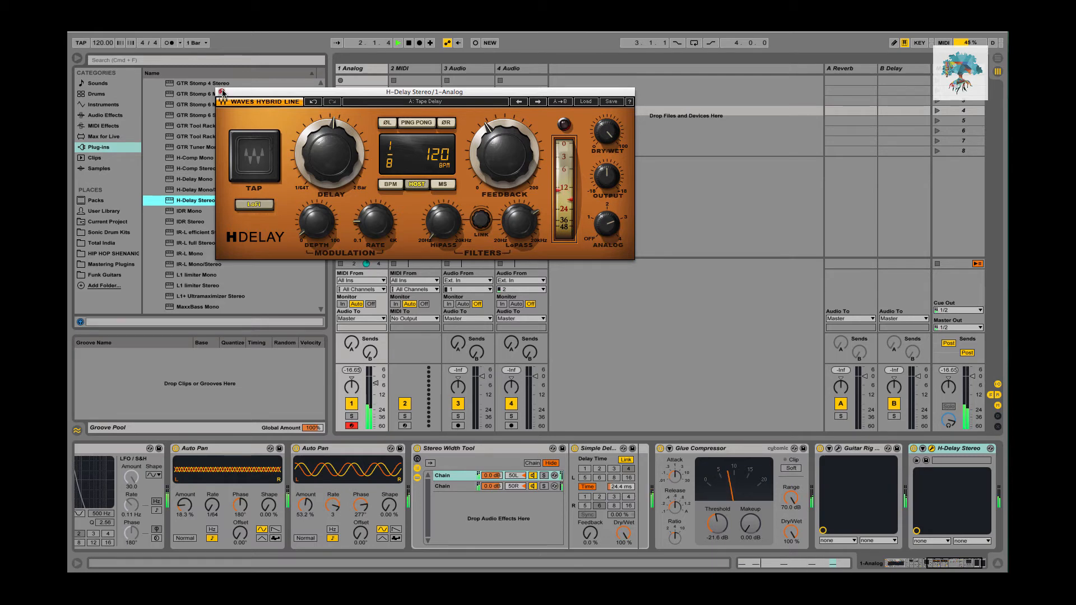
pyautogui.press('space')
pyautogui.click(222, 93)
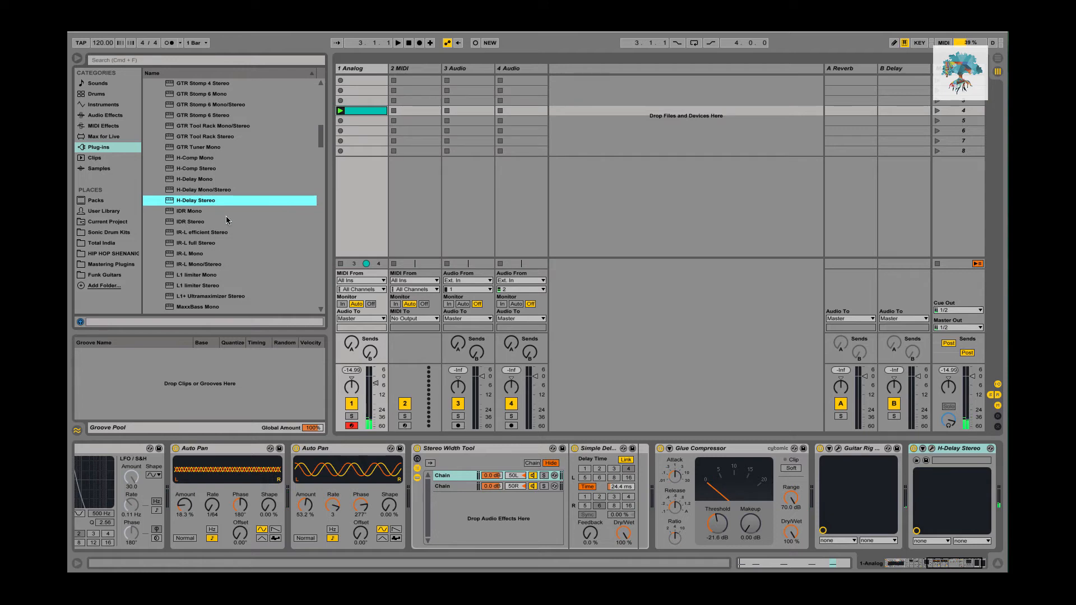
# Add the OneKnob Pumper Stereo plug-in from the WaveShell VST list to the Analog track after H-Delay
pyautogui.scroll(-4, 226, 217)
pyautogui.scroll(-6, 226, 218)
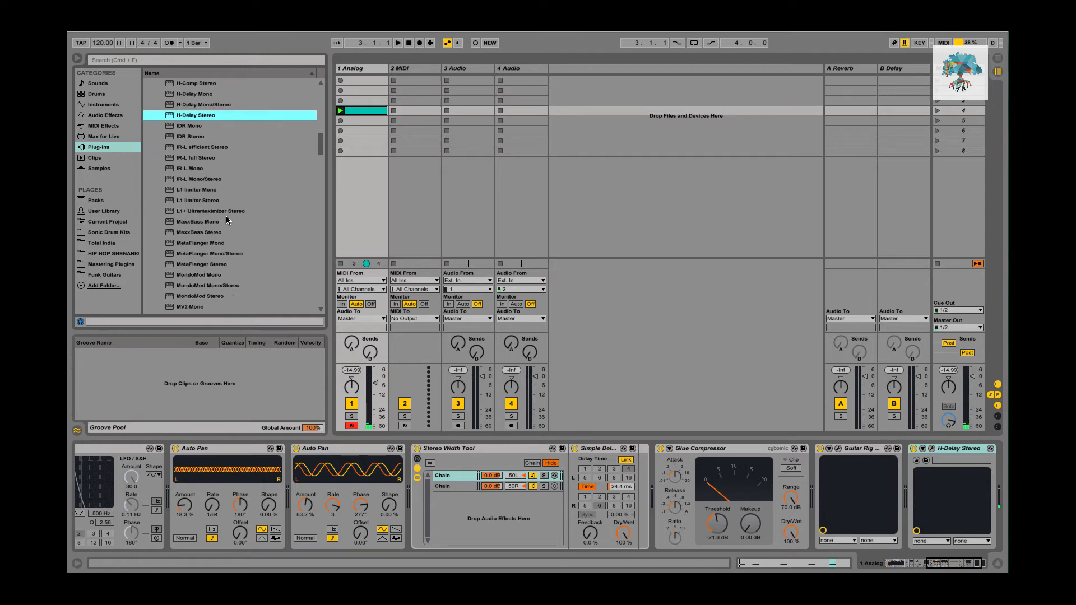
pyautogui.scroll(-7, 227, 216)
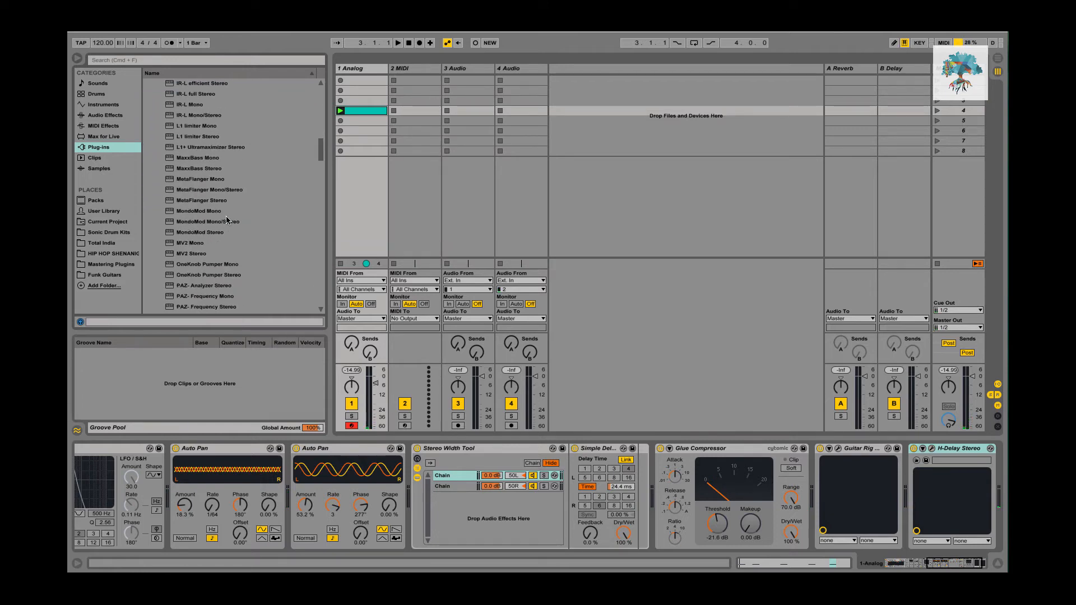
pyautogui.doubleClick(235, 243)
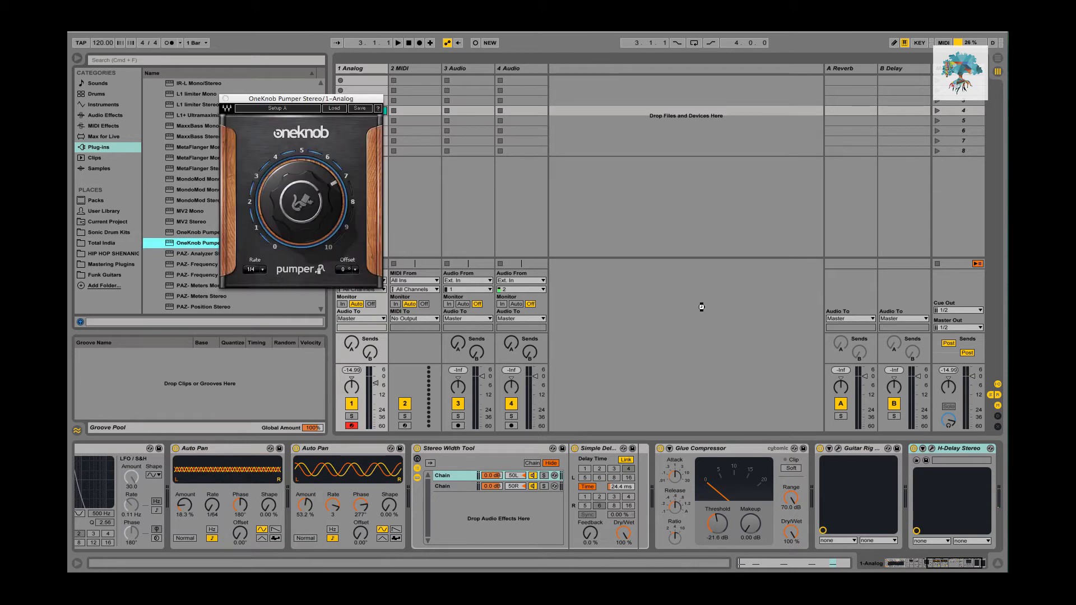
# Move the OneKnob Pumper window clear of the plug-in list and the mixer, and turn its main knob down to about 6
pyautogui.moveTo(526, 121); pyautogui.dragTo(391, 190)
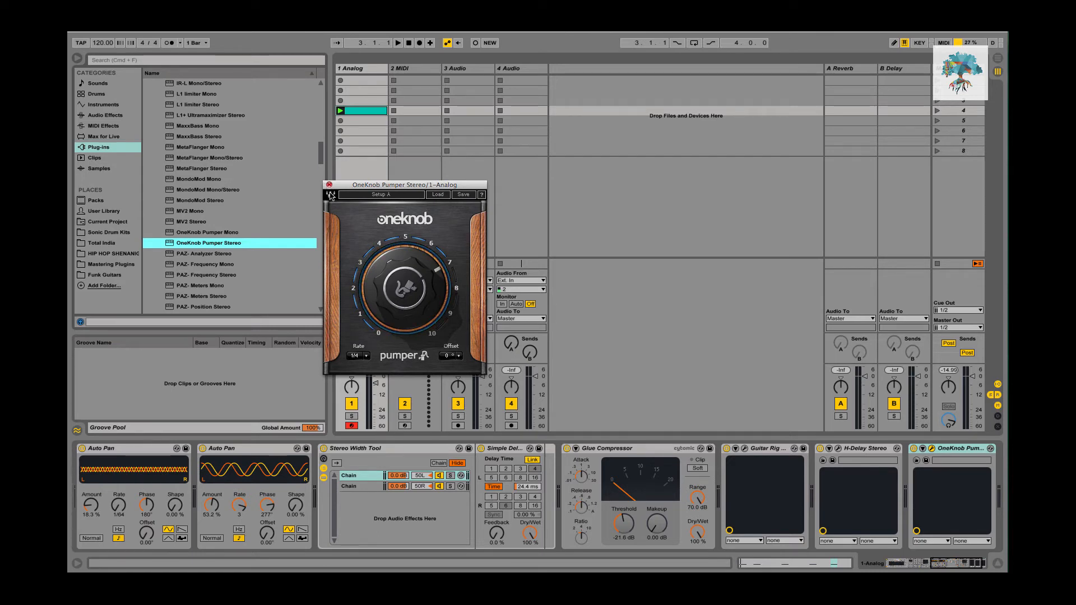
pyautogui.moveTo(366, 184); pyautogui.dragTo(536, 195)
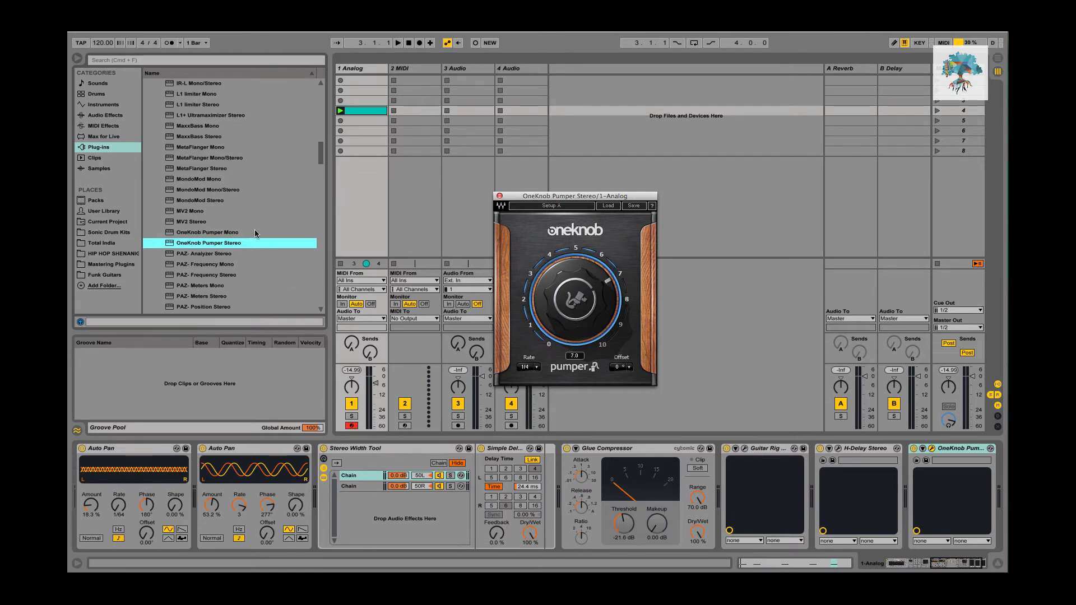
pyautogui.scroll(-3, 254, 230)
pyautogui.scroll(-2, 255, 231)
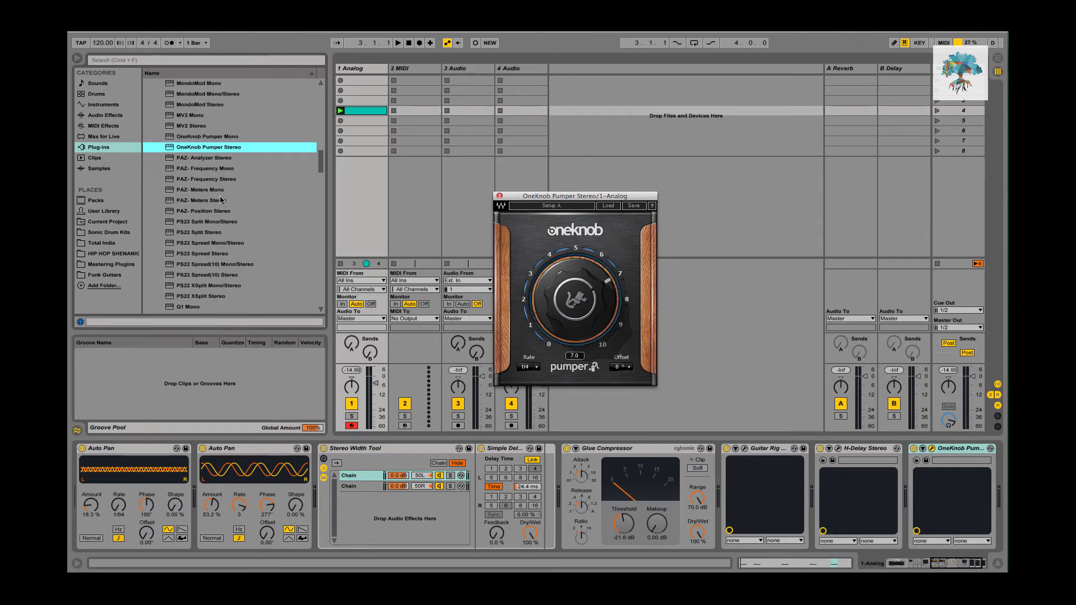
pyautogui.scroll(-2, 220, 177)
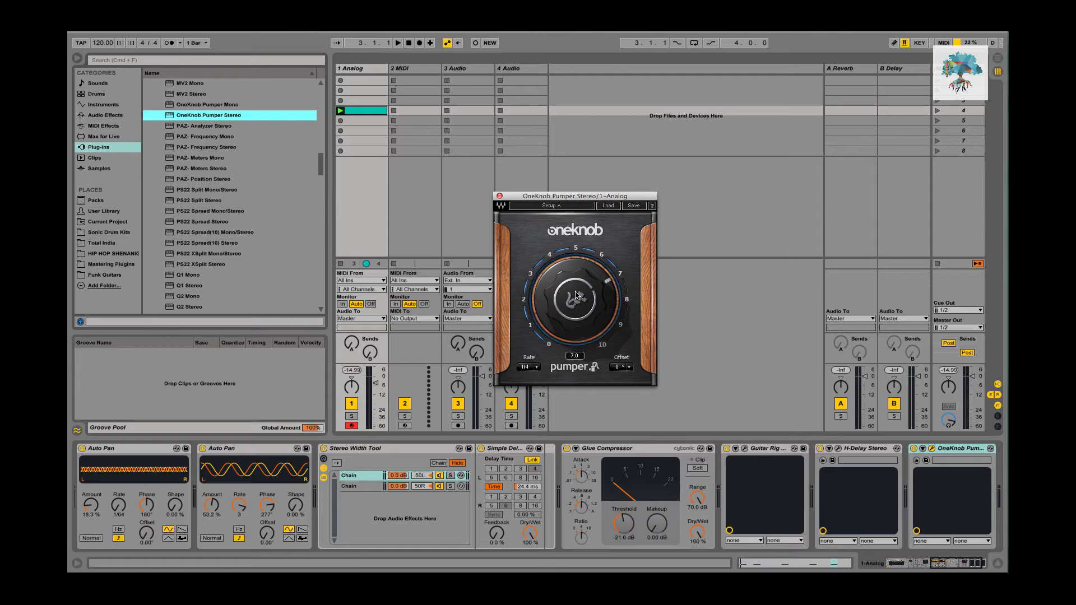
pyautogui.moveTo(575, 299); pyautogui.dragTo(575, 312)
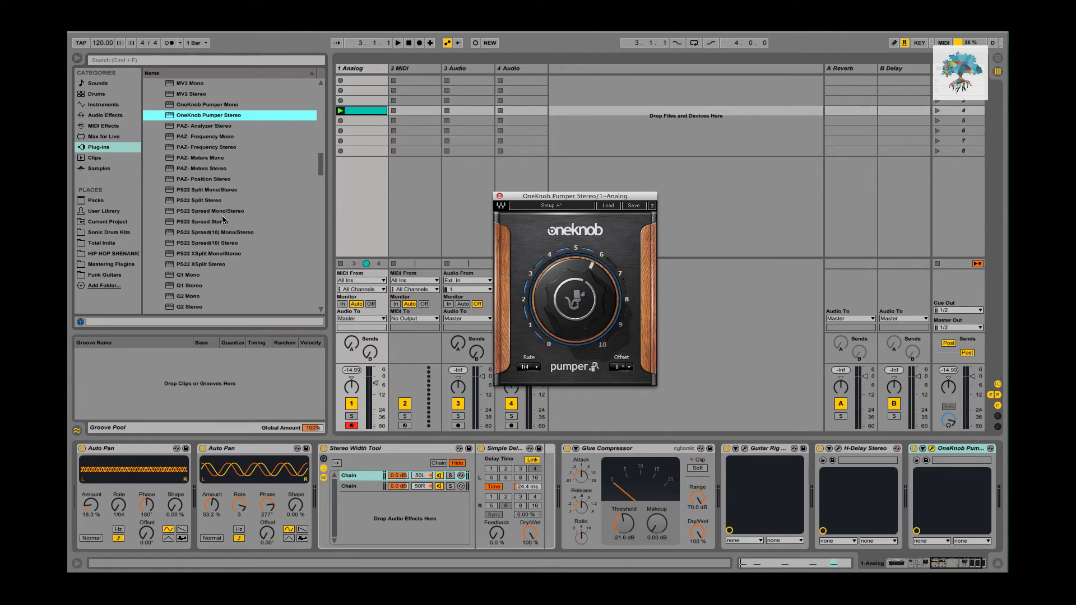
# Add the RVerb Stereo plug-in from the WaveShell VST list after OneKnob Pumper and close its window
pyautogui.scroll(-6, 222, 216)
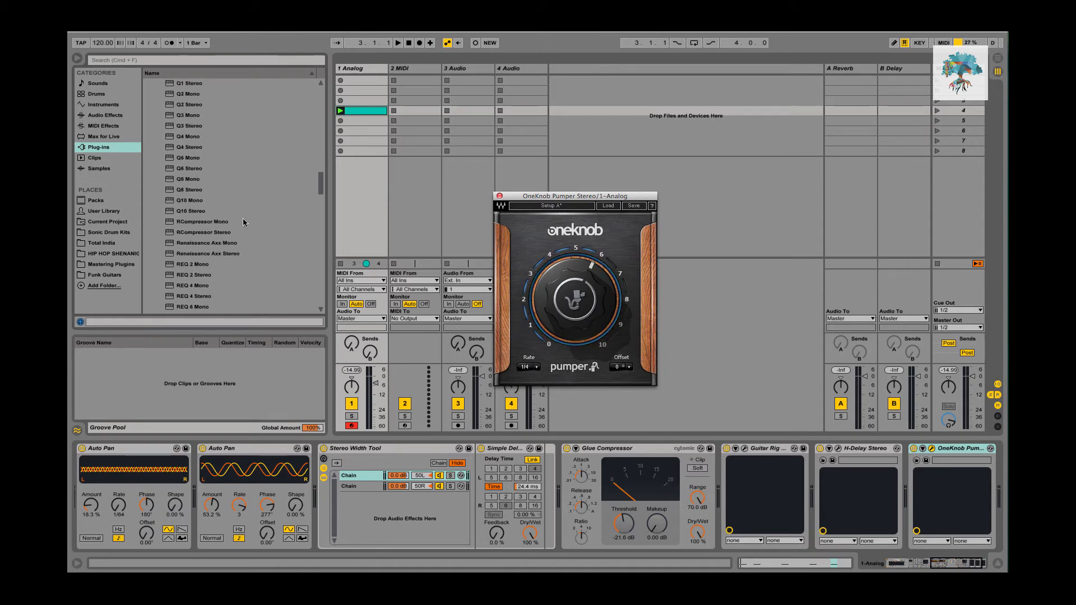
pyautogui.scroll(-2, 243, 221)
pyautogui.scroll(-1, 231, 227)
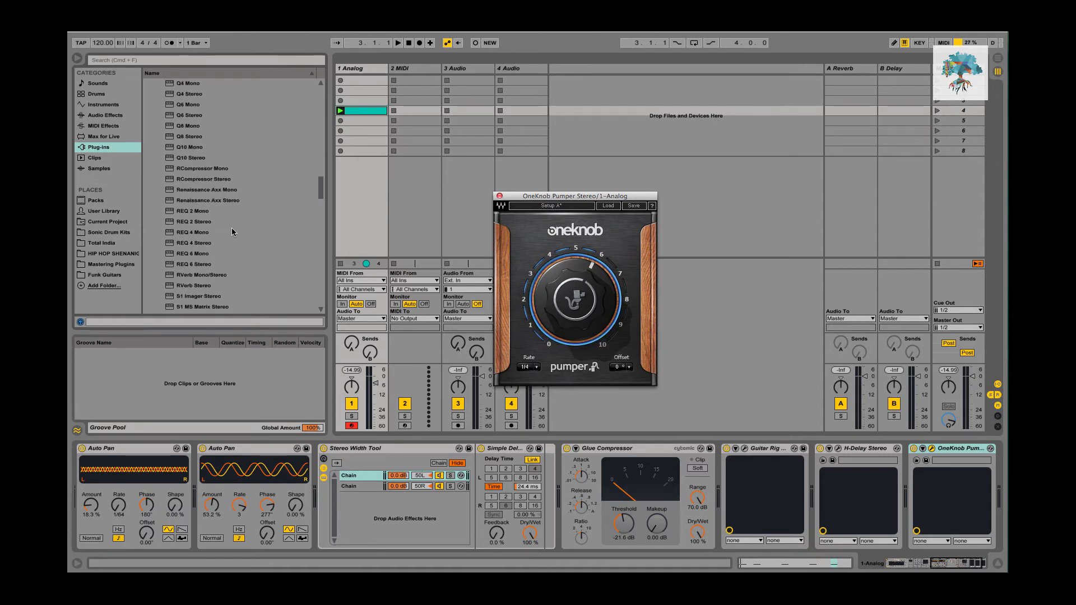
pyautogui.click(209, 286)
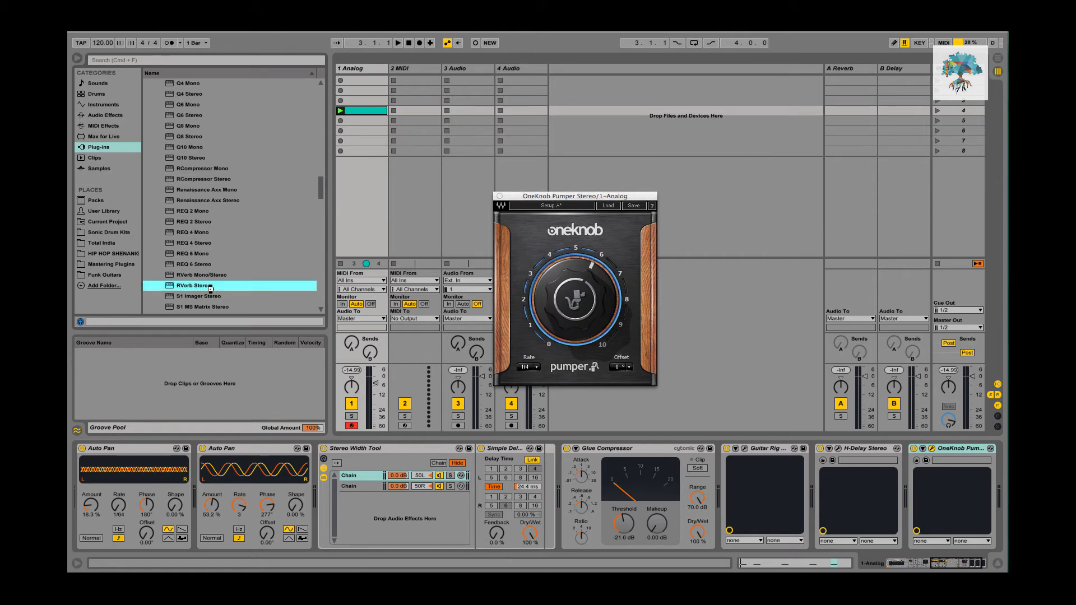
pyautogui.doubleClick(210, 286)
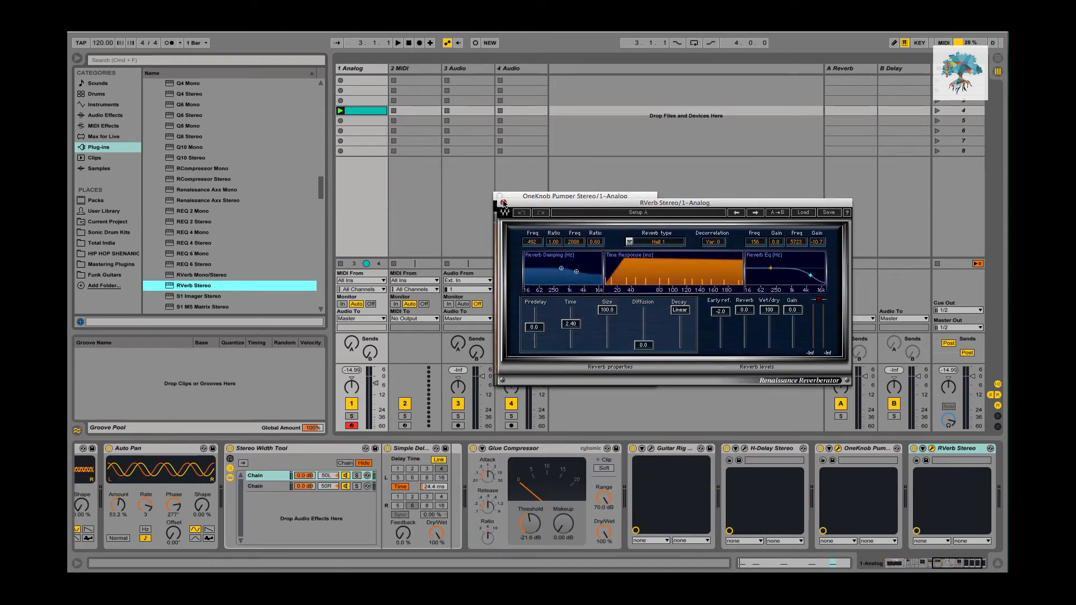
pyautogui.click(503, 203)
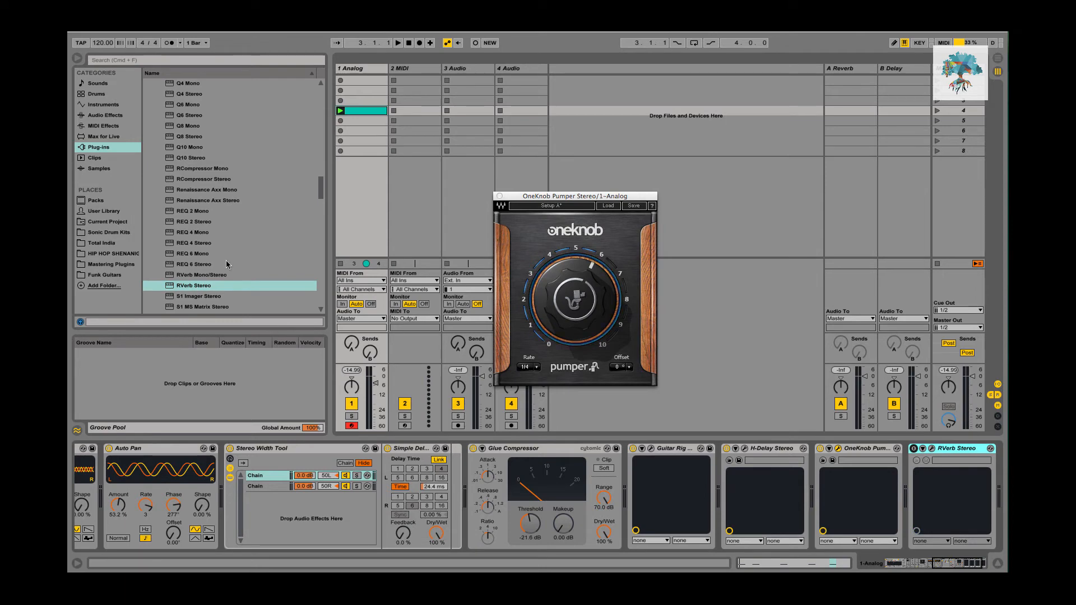
# Add the S1 Imager Stereo plug-in after RVerb and raise its Width to about 2.10
pyautogui.scroll(-5, 230, 263)
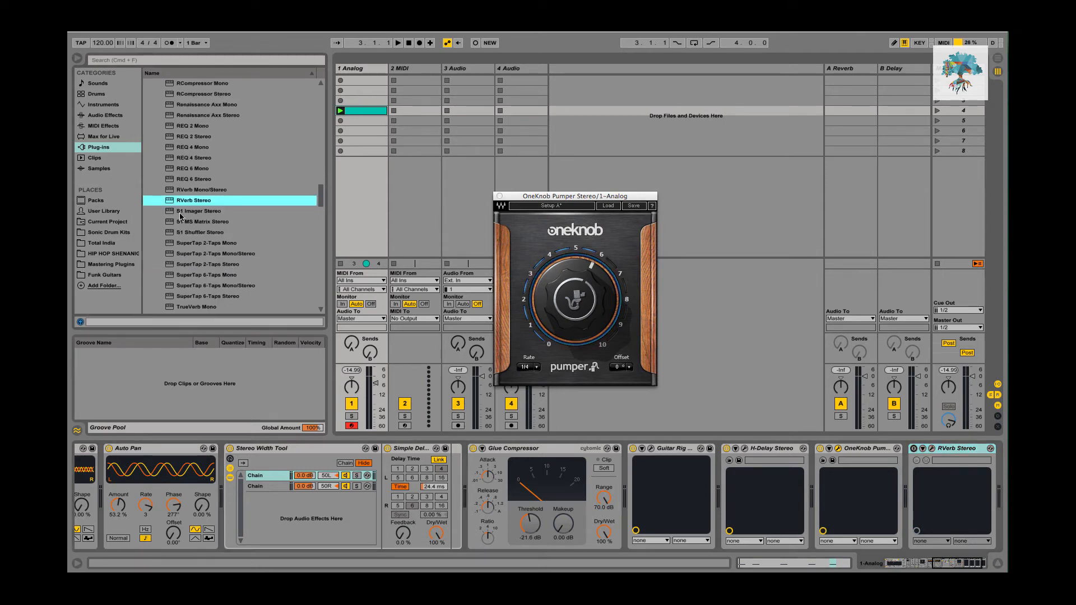
pyautogui.click(228, 213)
pyautogui.doubleClick(227, 213)
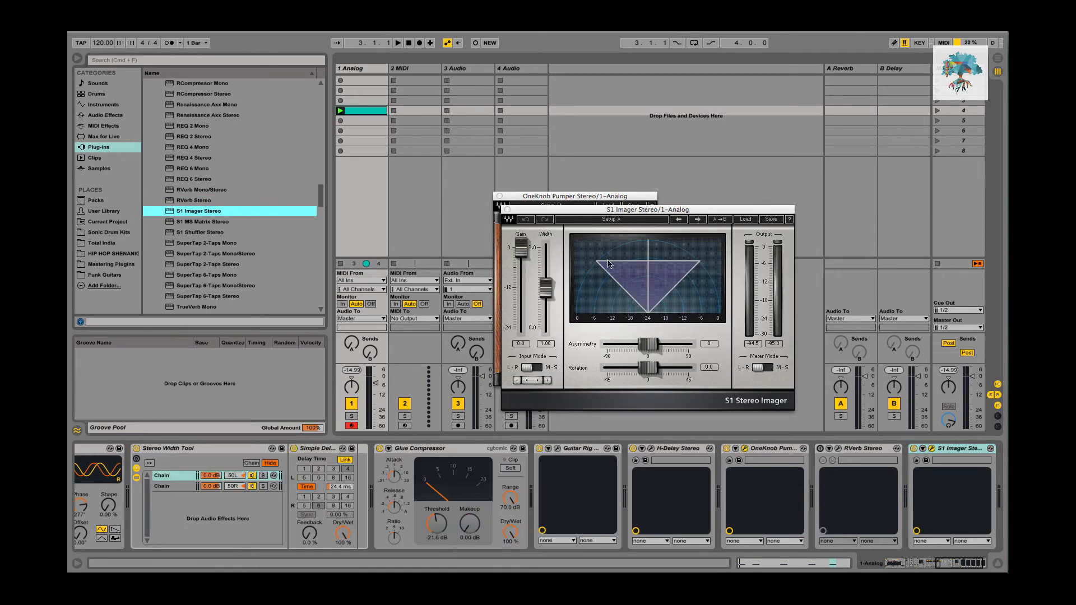
pyautogui.moveTo(546, 288); pyautogui.dragTo(545, 264)
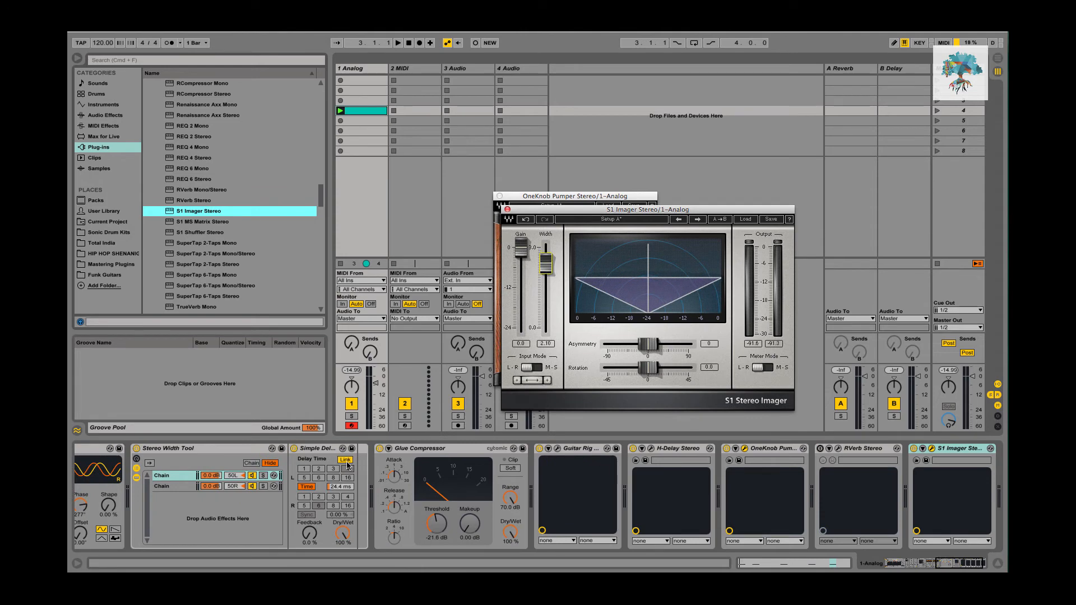
pyautogui.click(168, 449)
pyautogui.moveTo(546, 263)
pyautogui.mouseDown()
pyautogui.moveTo(546, 297)
pyautogui.moveTo(546, 249)
pyautogui.moveTo(546, 265)
pyautogui.mouseUp()
pyautogui.click(500, 204)
# Add the VEQ4 Stereo plug-in after S1 Imager and move its window toward the browser
pyautogui.scroll(-3, 235, 224)
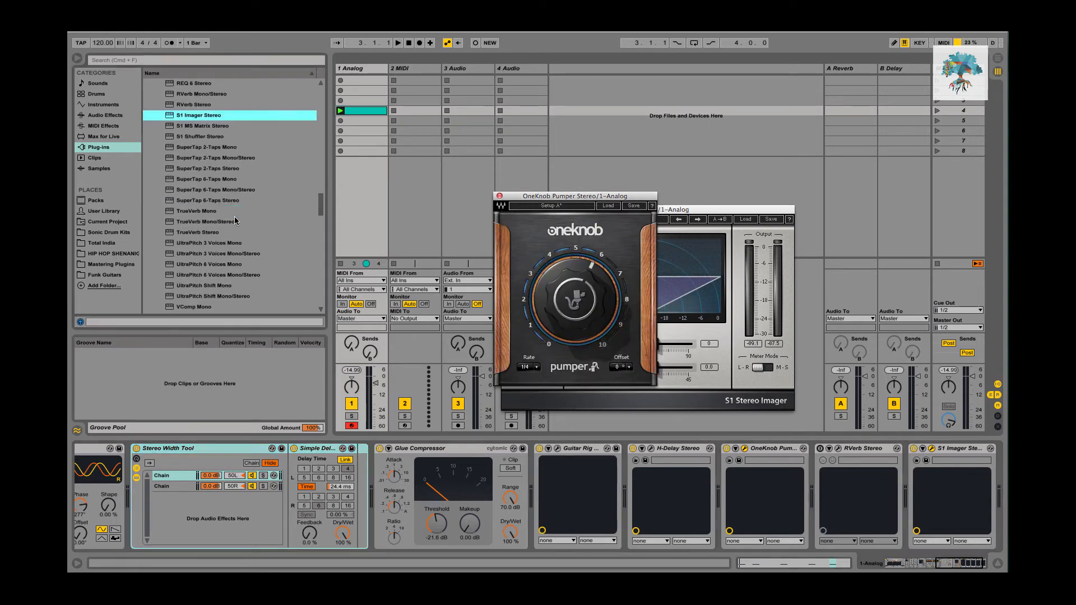
pyautogui.scroll(-5, 238, 263)
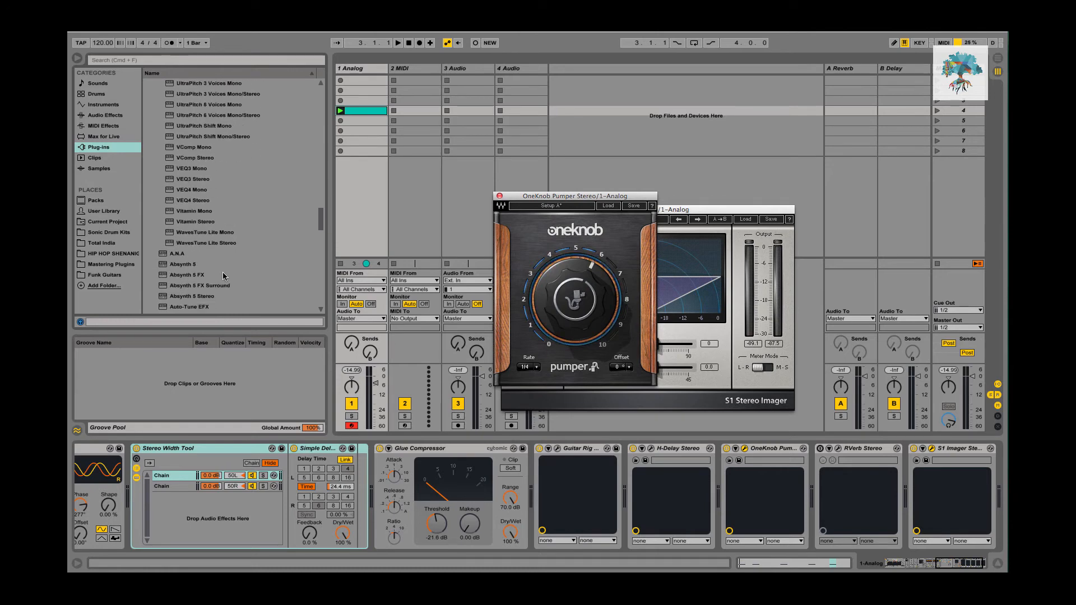
pyautogui.moveTo(207, 200); pyautogui.dragTo(348, 243)
pyautogui.moveTo(557, 217); pyautogui.dragTo(431, 205)
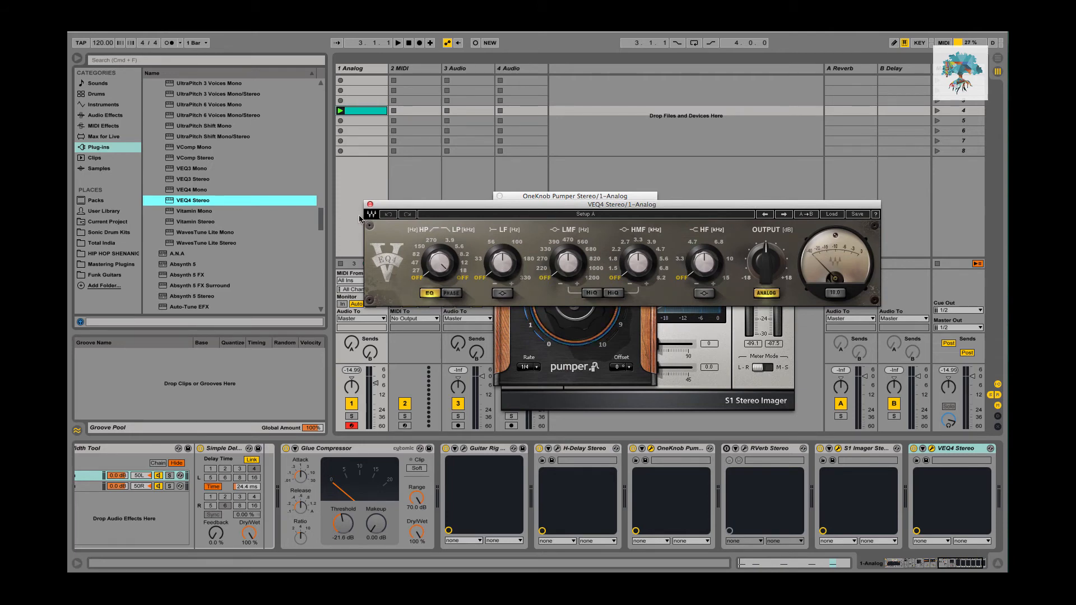
pyautogui.moveTo(473, 209); pyautogui.dragTo(379, 182)
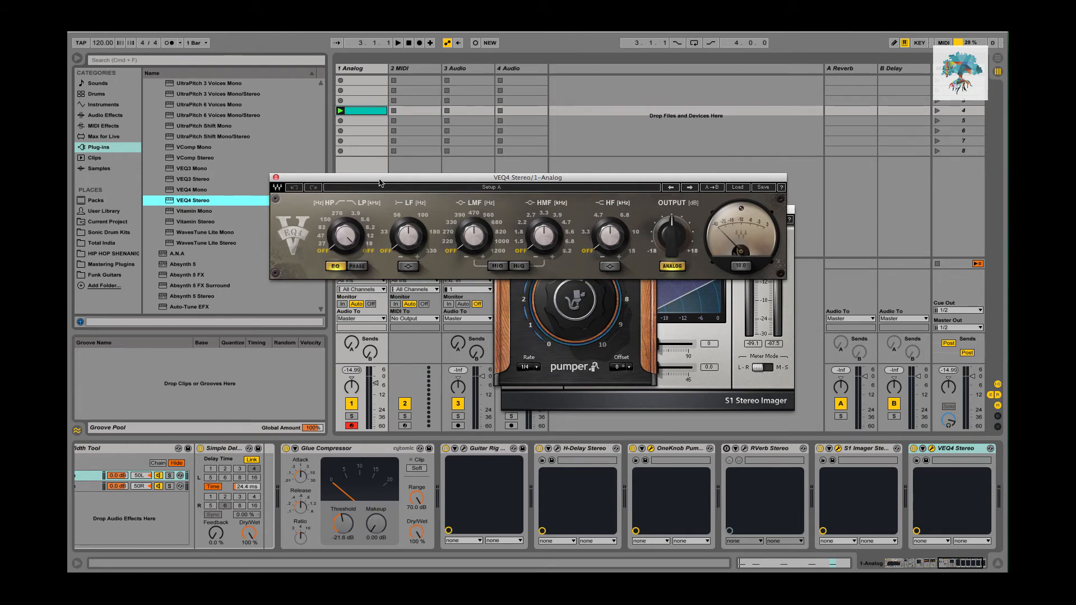
# Examine the VEQ4 factory presets without loading one, and close the VEQ4 window
pyautogui.click(737, 188)
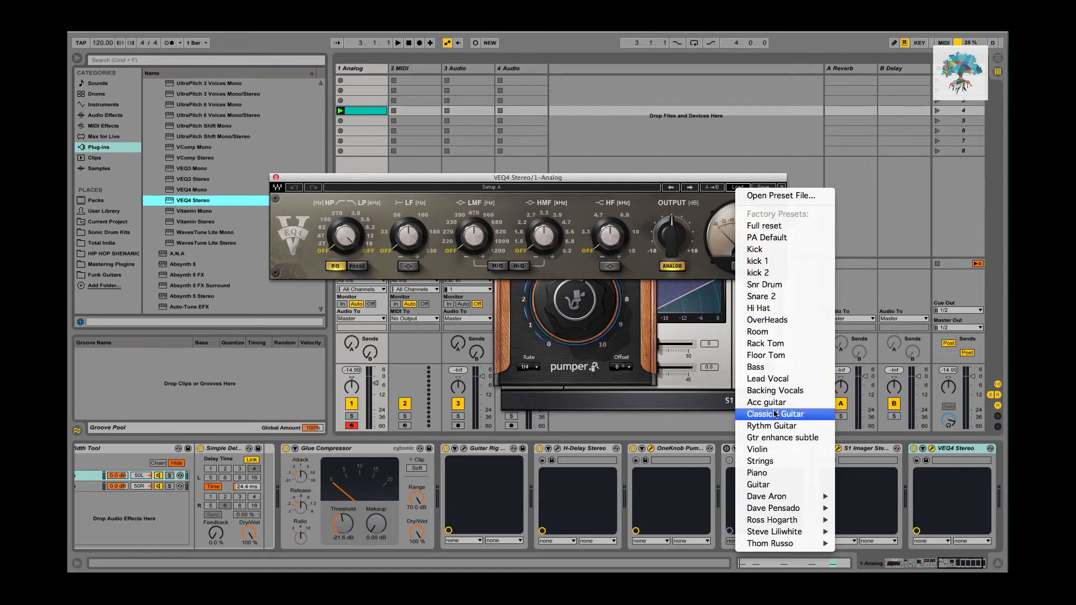
pyautogui.click(417, 206)
pyautogui.click(276, 177)
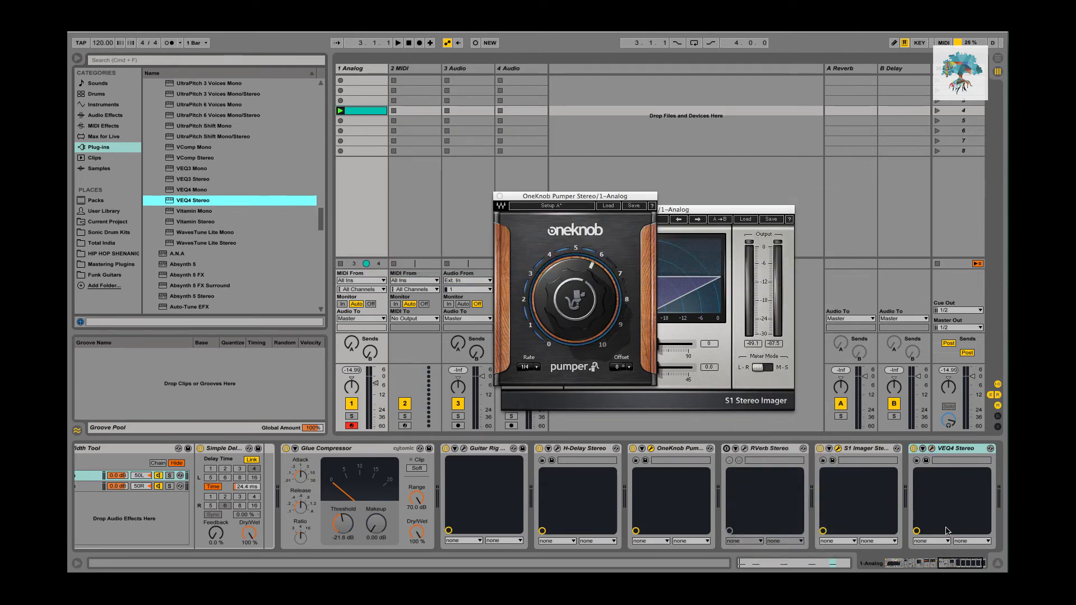
# Delete the Analog track's devices from VEQ4 Stereo back through the Stereo Width Tool, keeping everything up to the second Auto Pan
pyautogui.click(960, 450)
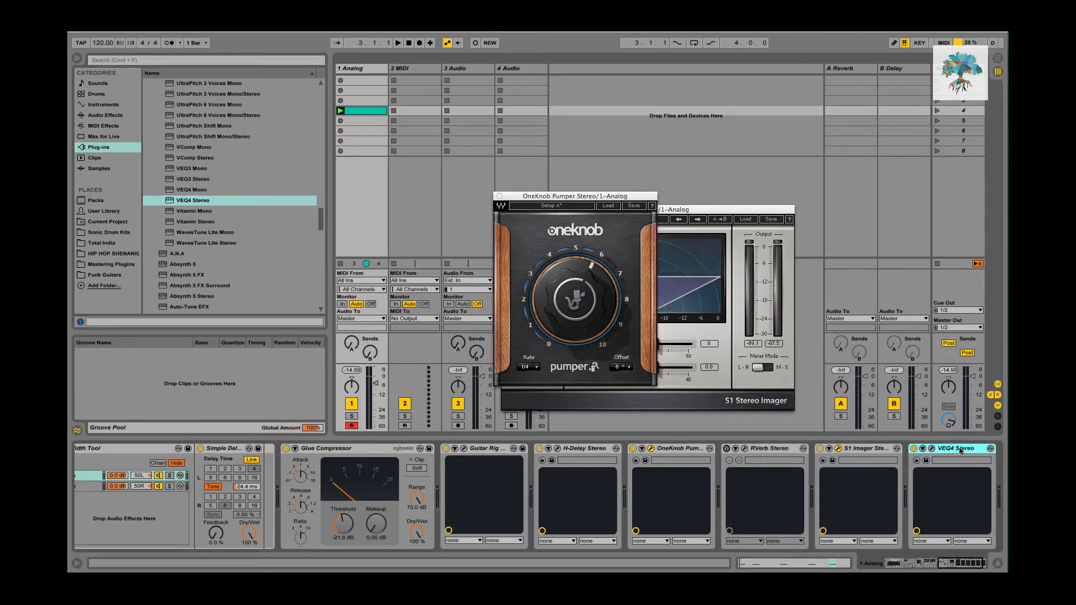
pyautogui.press('Delete')
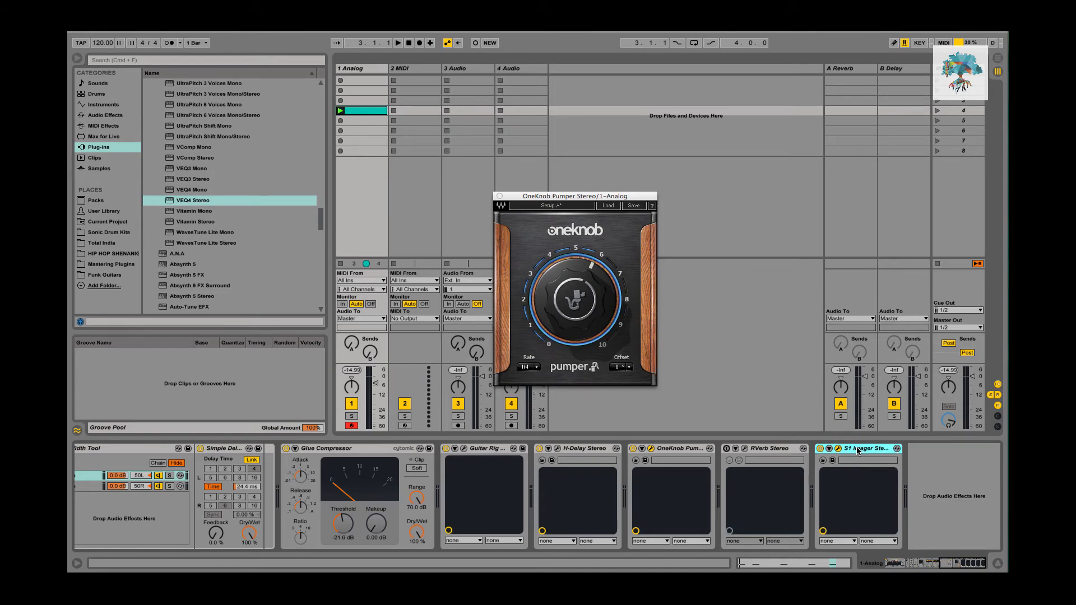
pyautogui.press('Delete')
pyautogui.press('Delete')
pyautogui.press('Delete')
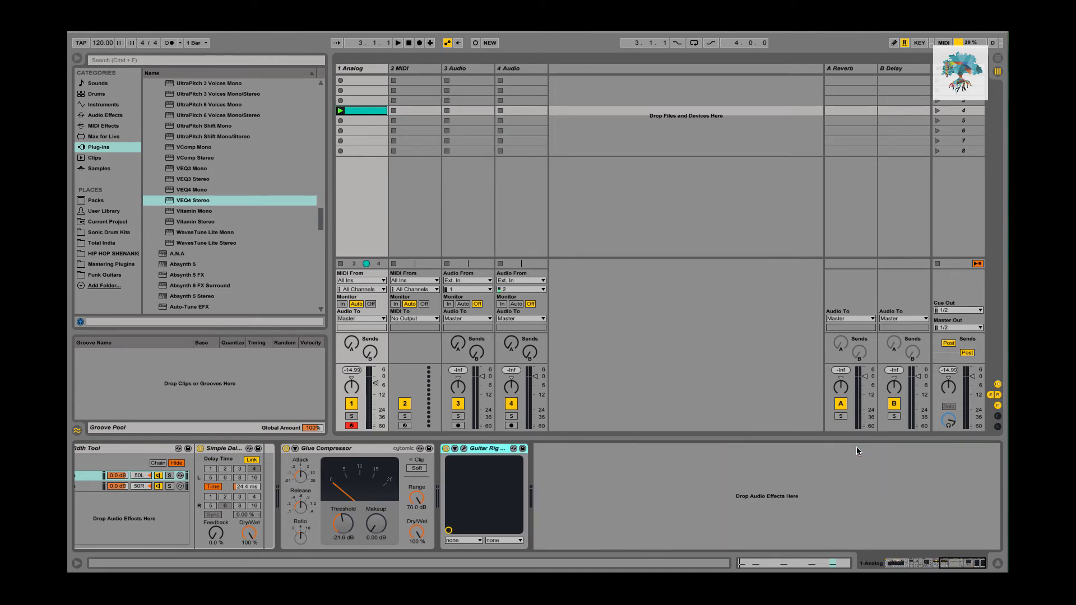
pyautogui.press('Delete')
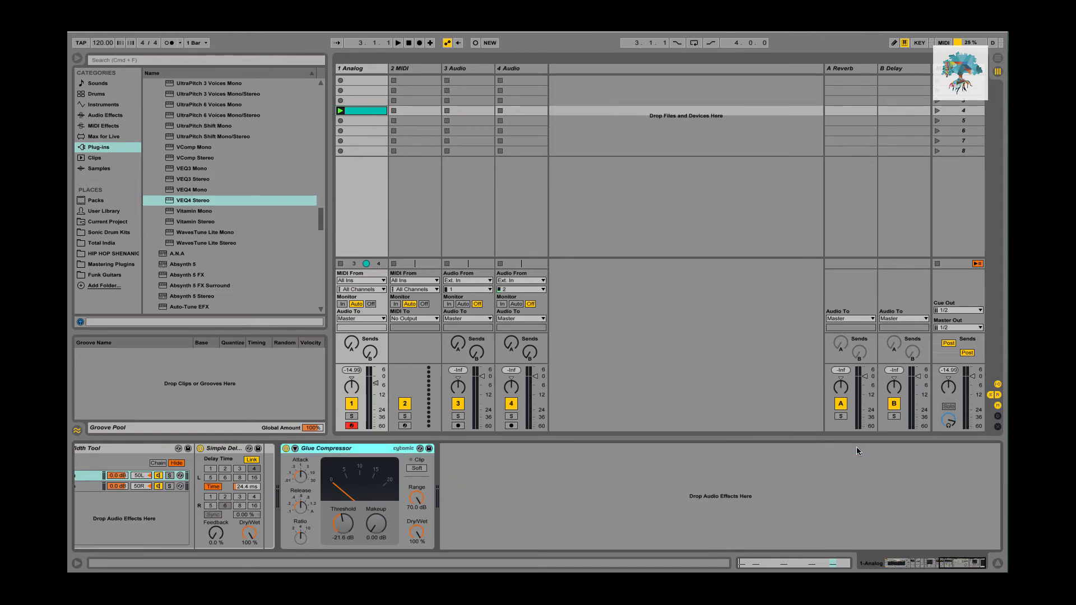
pyautogui.press('Delete')
pyautogui.press('Delete')
pyautogui.press('Delete')
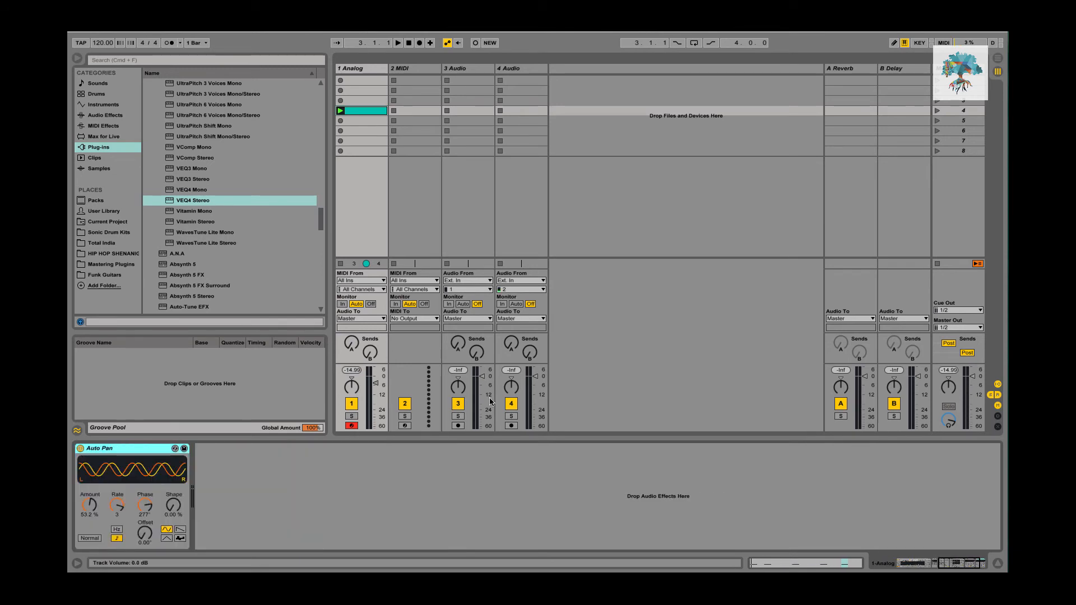
# Add the FuzzPlus3 plug-in from the Audio Damage, Inc. Audio Units folder after the second Auto Pan
pyautogui.scroll(-3, 264, 274)
pyautogui.scroll(-5, 265, 273)
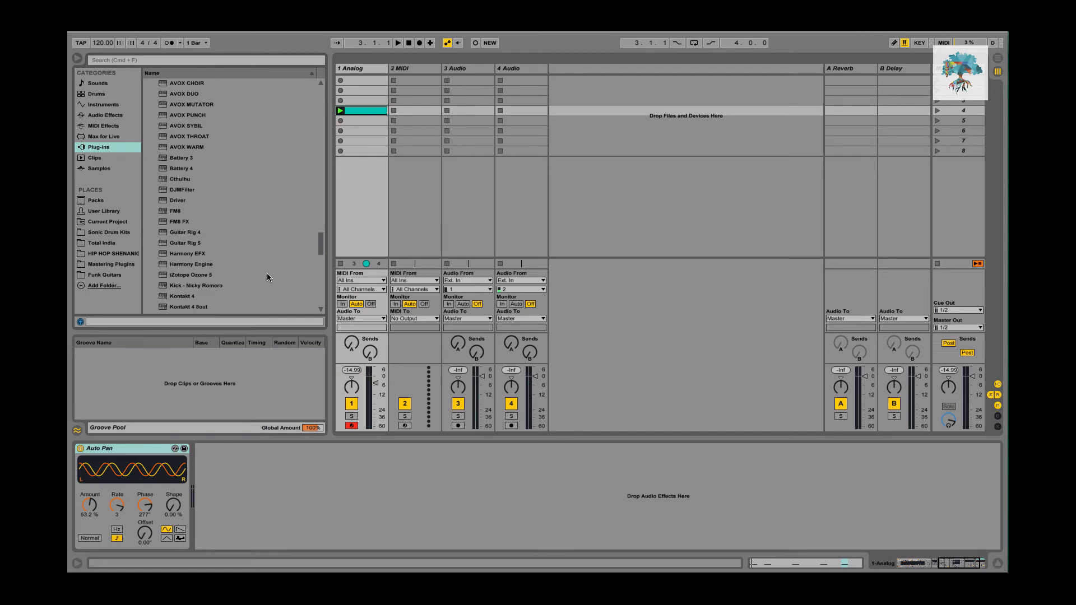
pyautogui.scroll(-15, 267, 274)
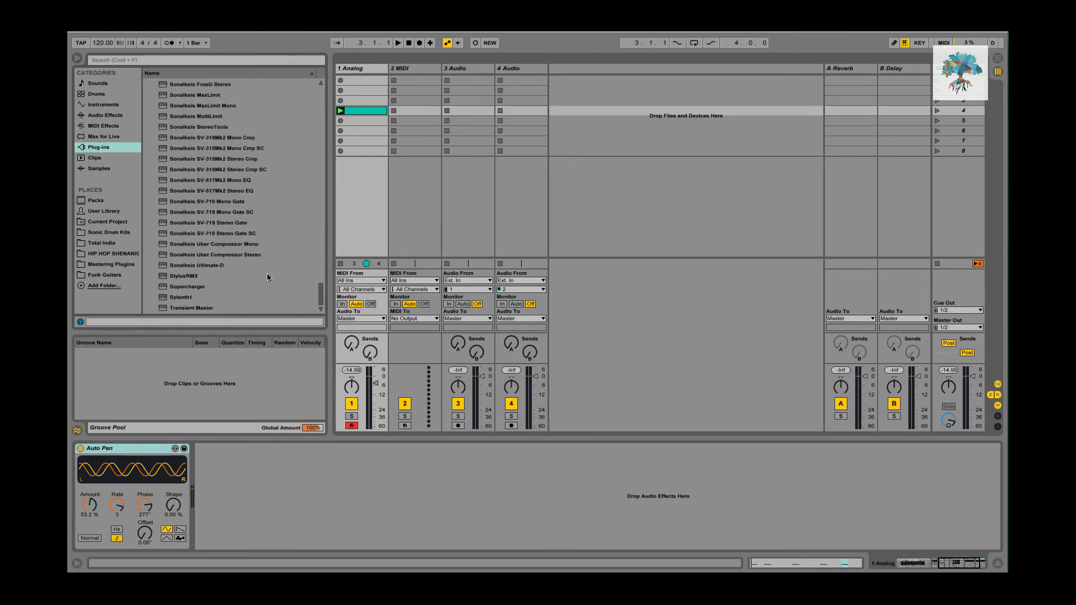
pyautogui.scroll(20, 267, 274)
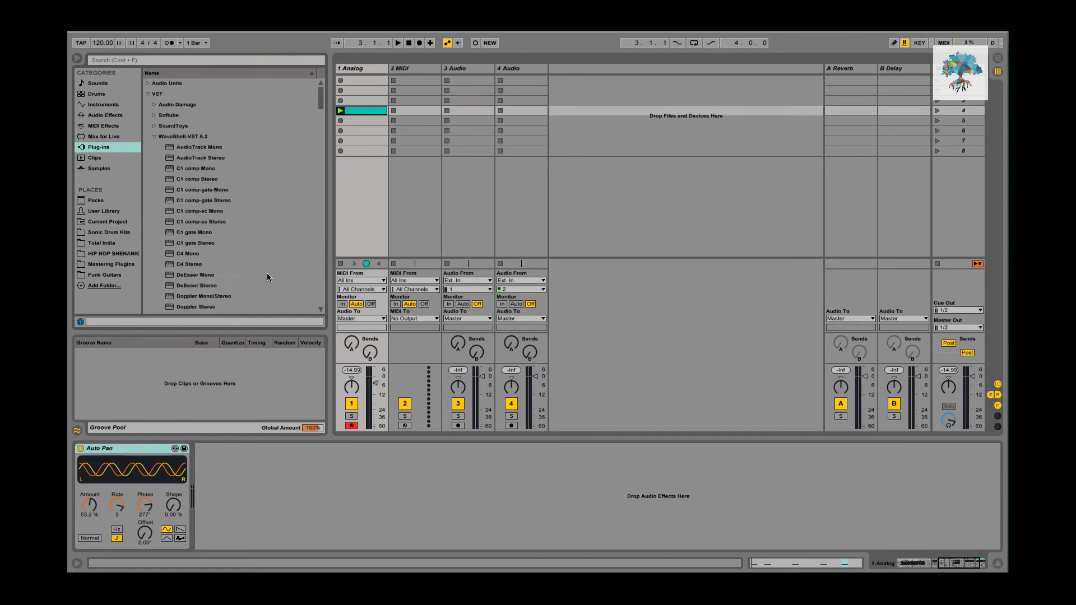
pyautogui.click(147, 83)
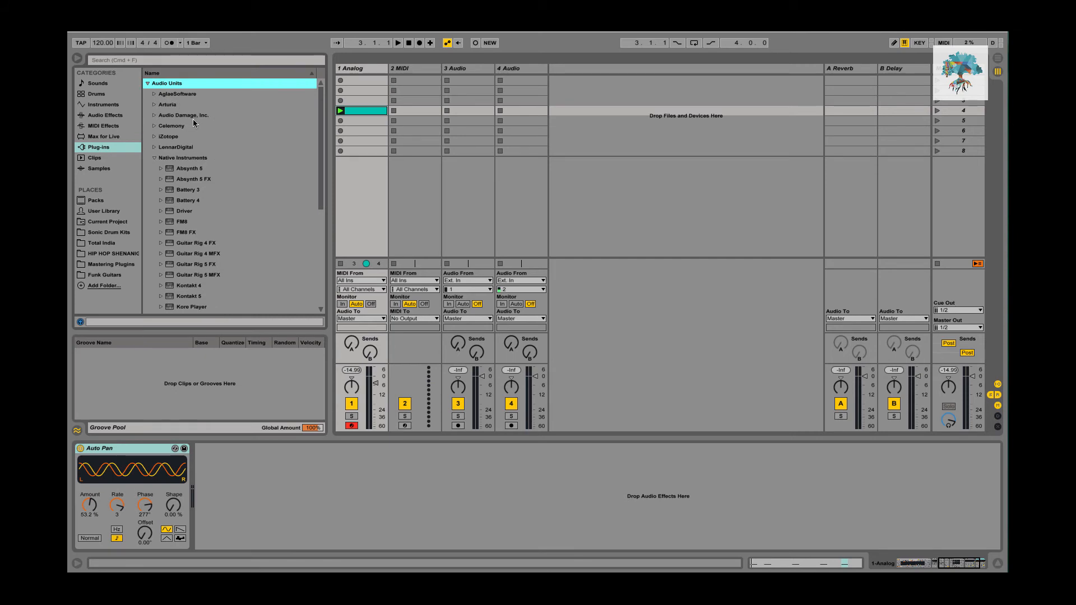
pyautogui.click(153, 115)
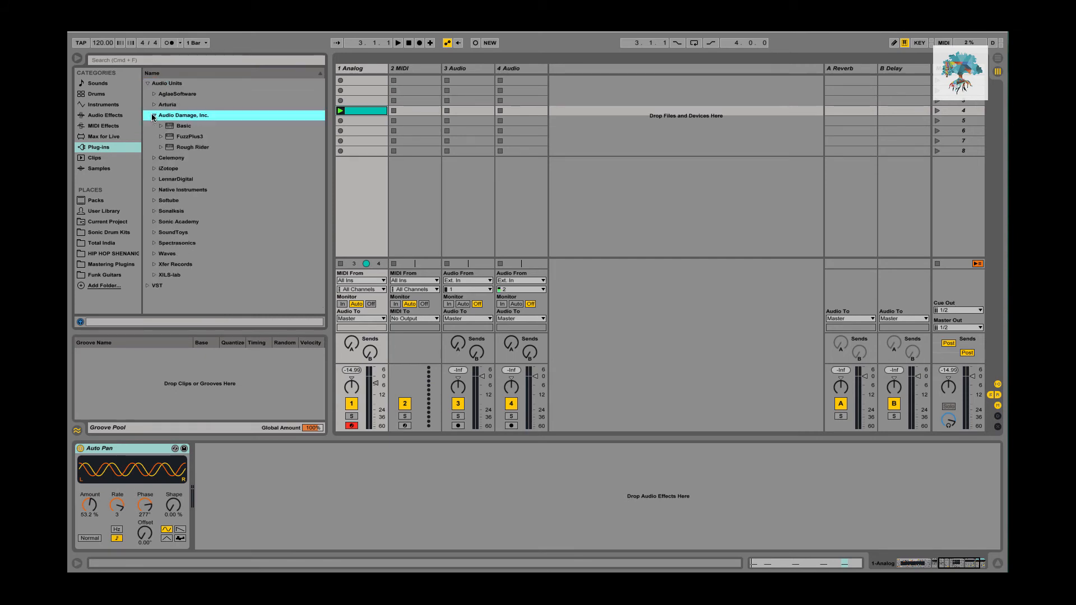
pyautogui.doubleClick(215, 138)
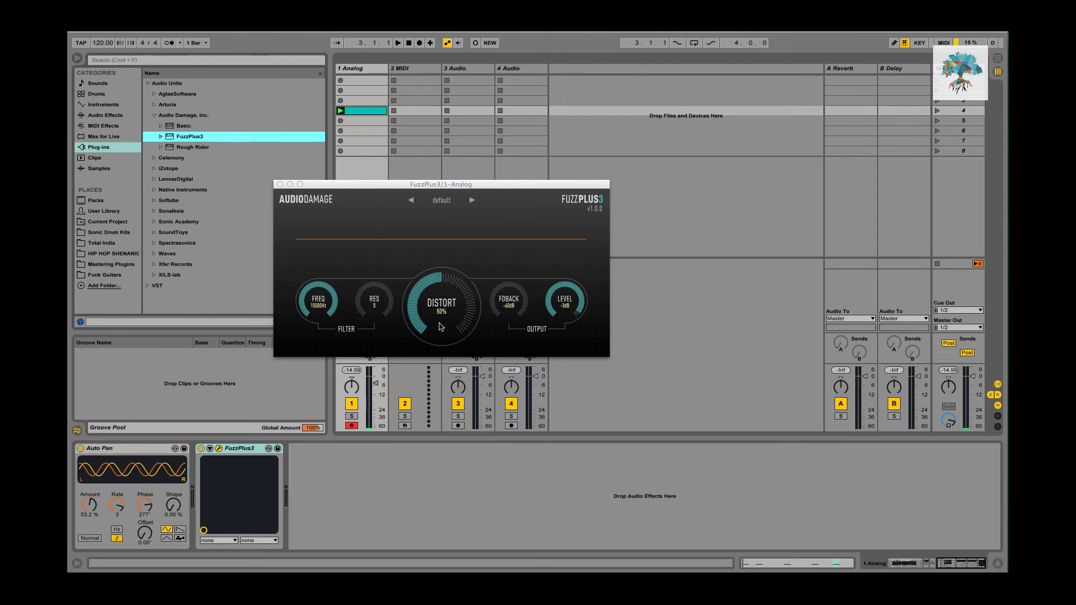
# Set FuzzPlus3's output Level to 0 dB and Distort to 1%, and start playback
pyautogui.moveTo(565, 309); pyautogui.dragTo(568, 229)
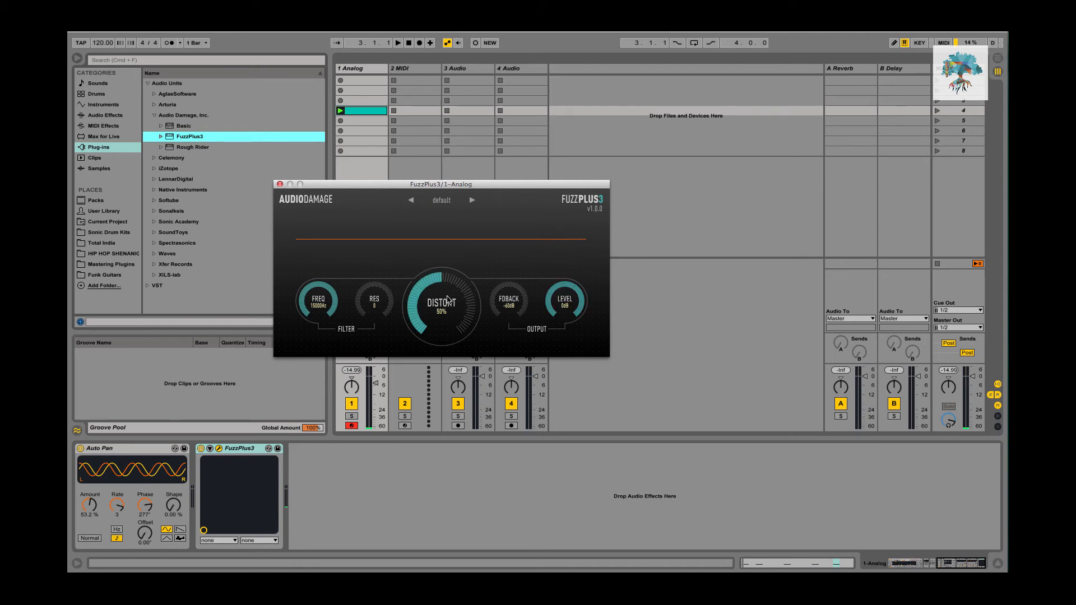
pyautogui.hscroll(-5, 336, 498)
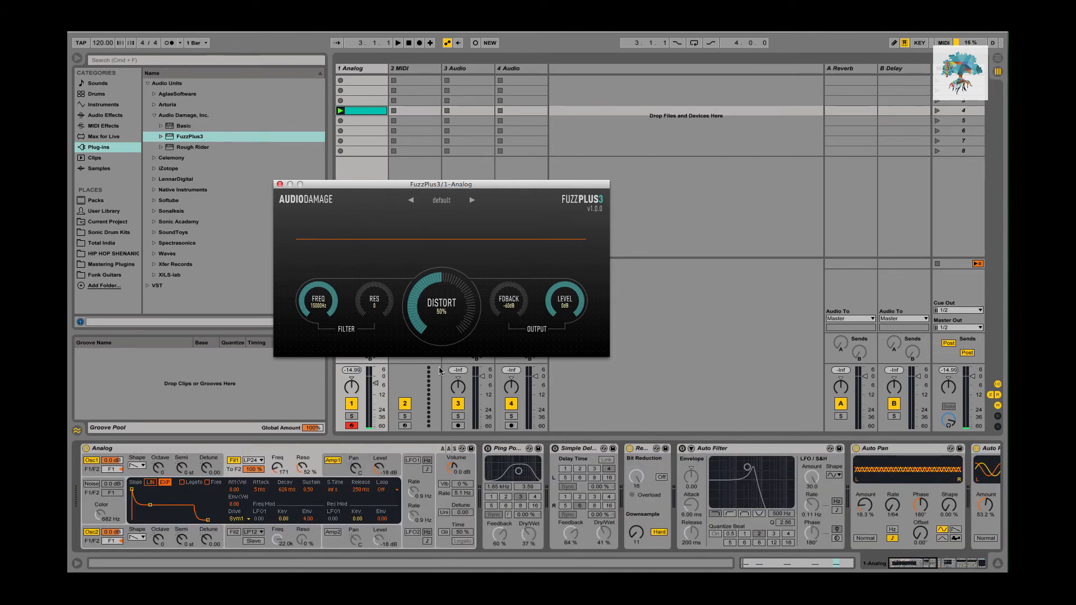
pyautogui.moveTo(443, 312); pyautogui.dragTo(446, 422)
pyautogui.press('space')
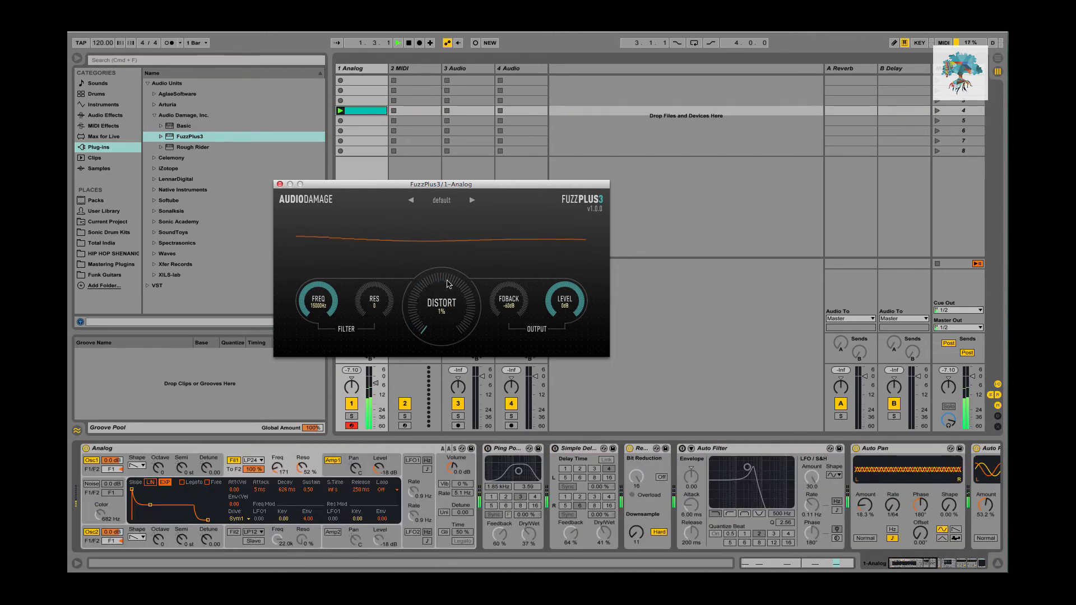
# Raise FuzzPlus3's Distort to 82% and its Feedback to about -29 dB while the track plays
pyautogui.moveTo(447, 285); pyautogui.dragTo(446, 240)
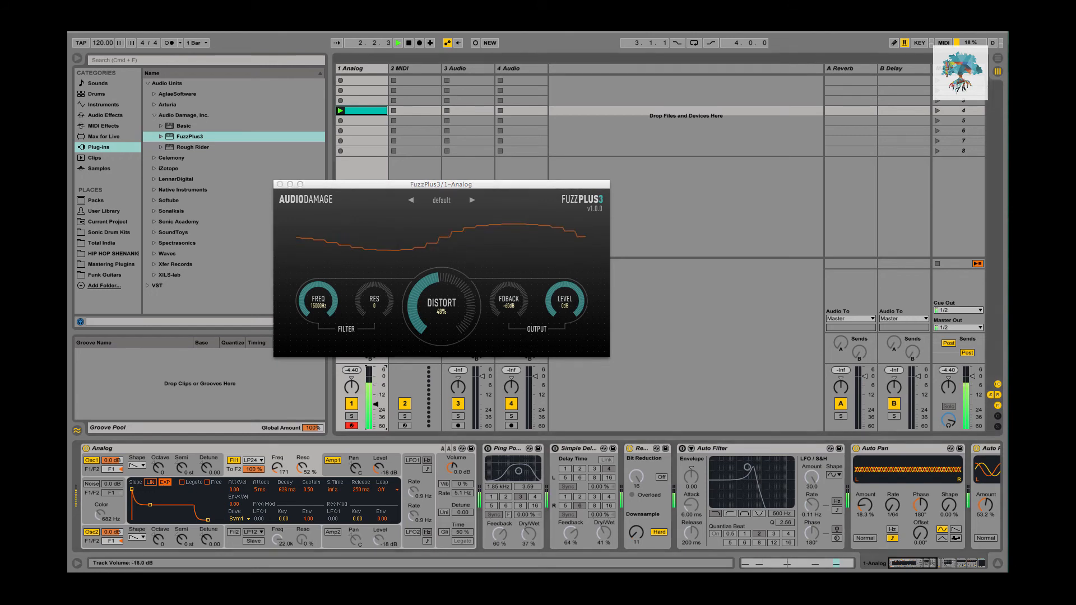
pyautogui.moveTo(440, 298); pyautogui.dragTo(451, 274)
pyautogui.moveTo(505, 301); pyautogui.dragTo(511, 262)
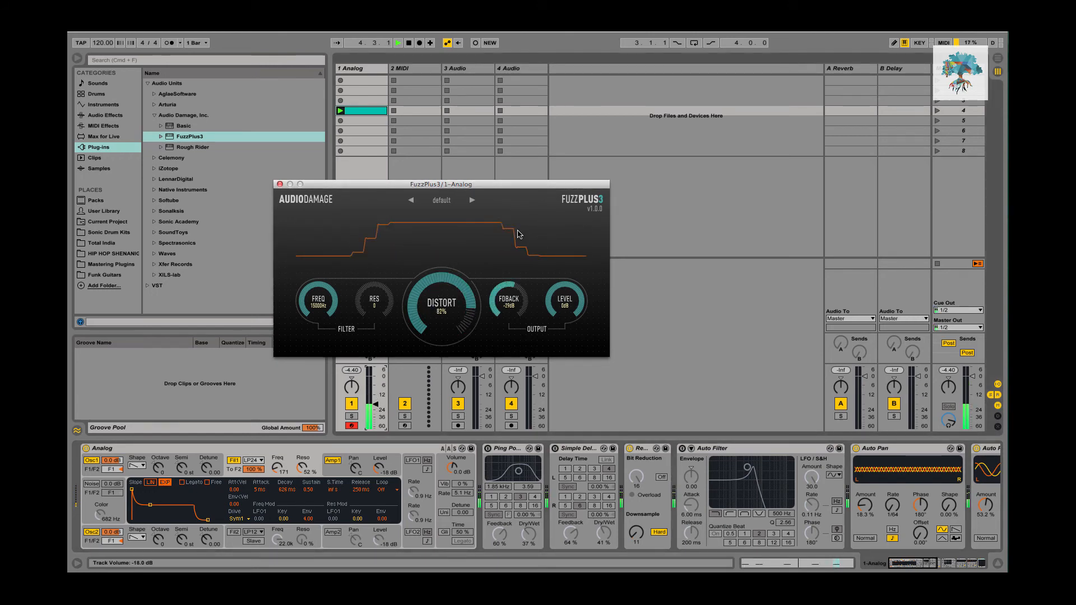
# Set FuzzPlus3's Feedback to -3 dB, filter Res to 10 and Freq to 77 Hz during playback, and stop the transport
pyautogui.moveTo(526, 211); pyautogui.dragTo(530, 187)
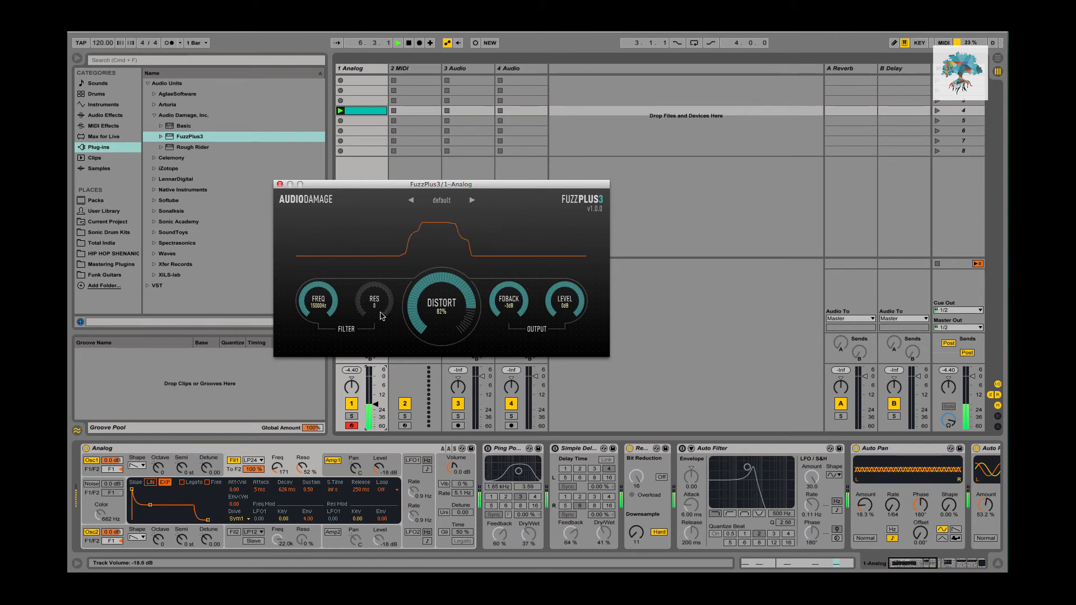
pyautogui.moveTo(375, 311); pyautogui.dragTo(331, 432)
pyautogui.moveTo(373, 291); pyautogui.dragTo(390, 231)
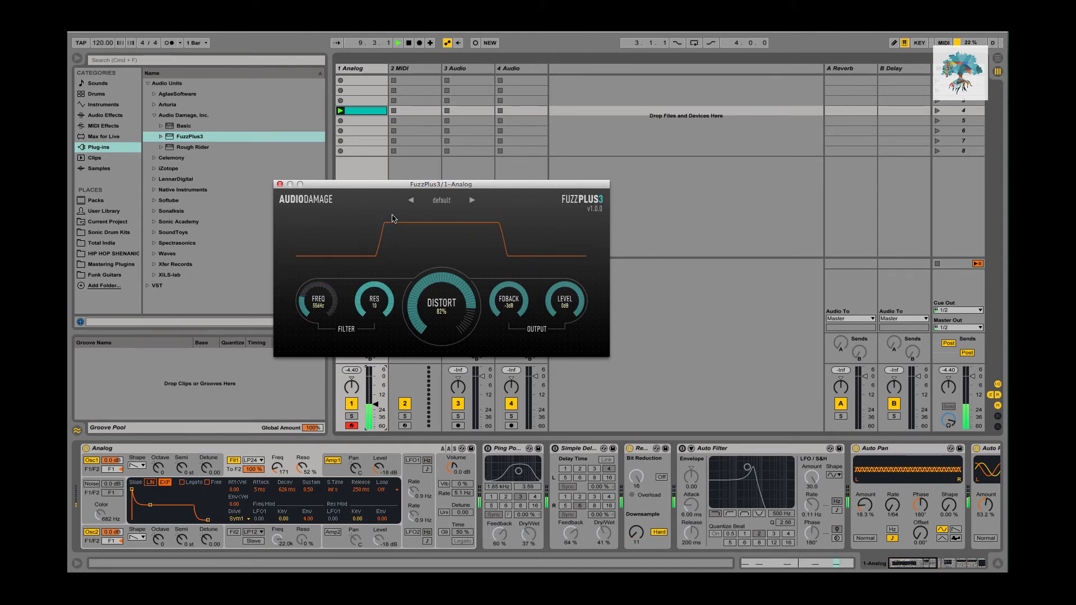
pyautogui.moveTo(316, 306)
pyautogui.mouseDown()
pyautogui.moveTo(319, 320)
pyautogui.moveTo(323, 293)
pyautogui.moveTo(320, 302)
pyautogui.mouseUp()
pyautogui.hscroll(5, 617, 465)
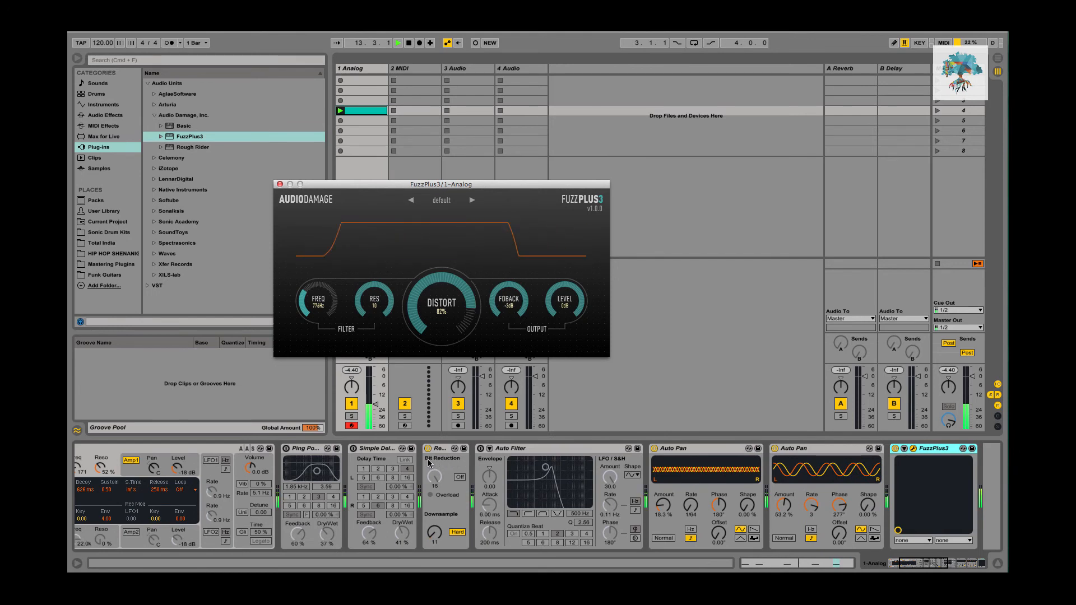
pyautogui.click(933, 447)
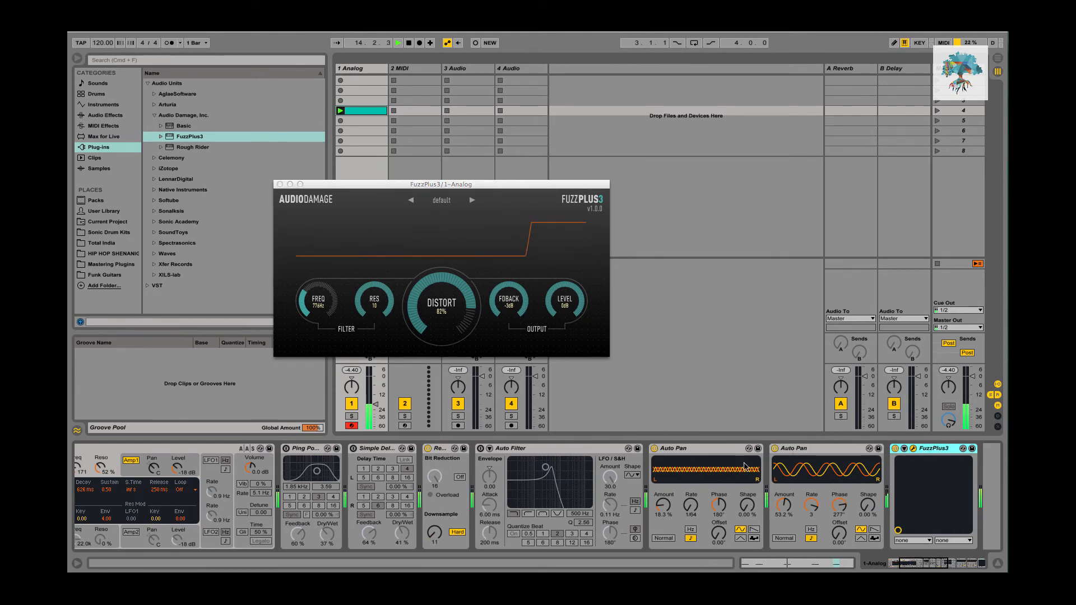
pyautogui.moveTo(745, 466); pyautogui.dragTo(984, 473)
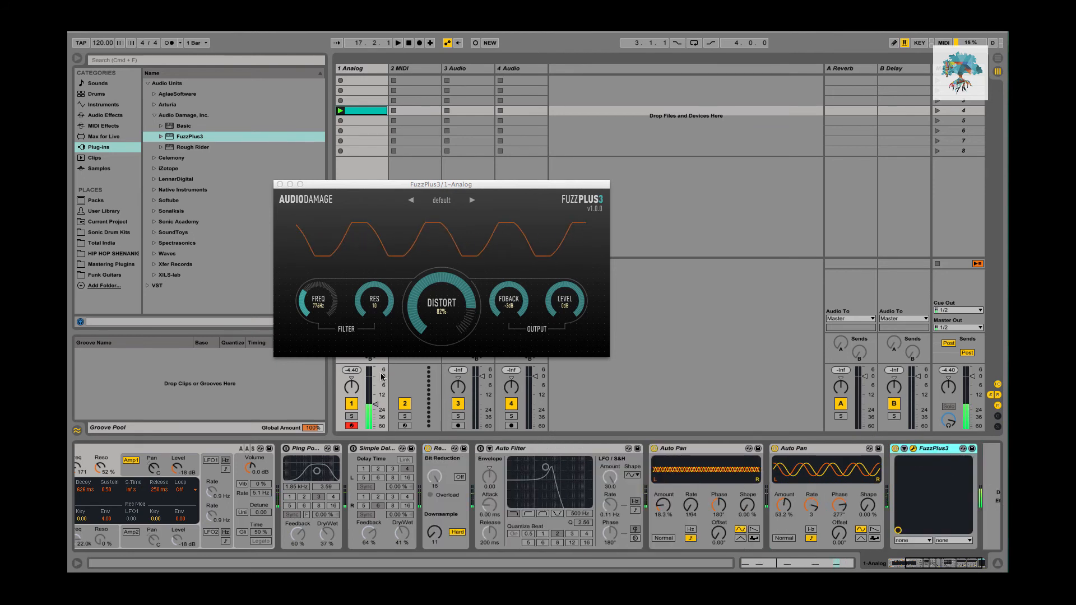
pyautogui.press('space')
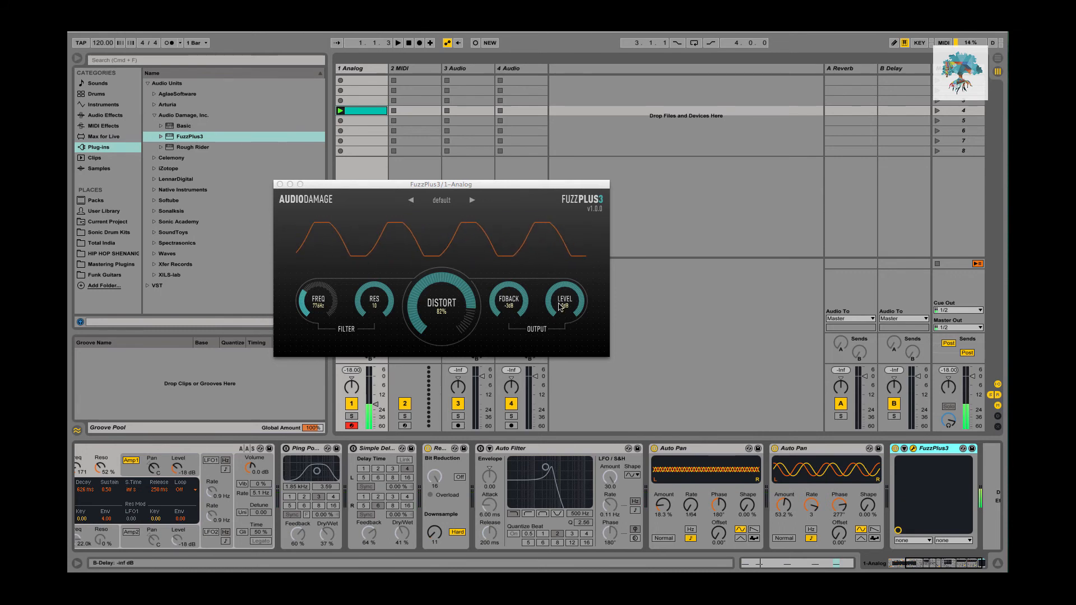
pyautogui.moveTo(567, 304); pyautogui.dragTo(581, 286)
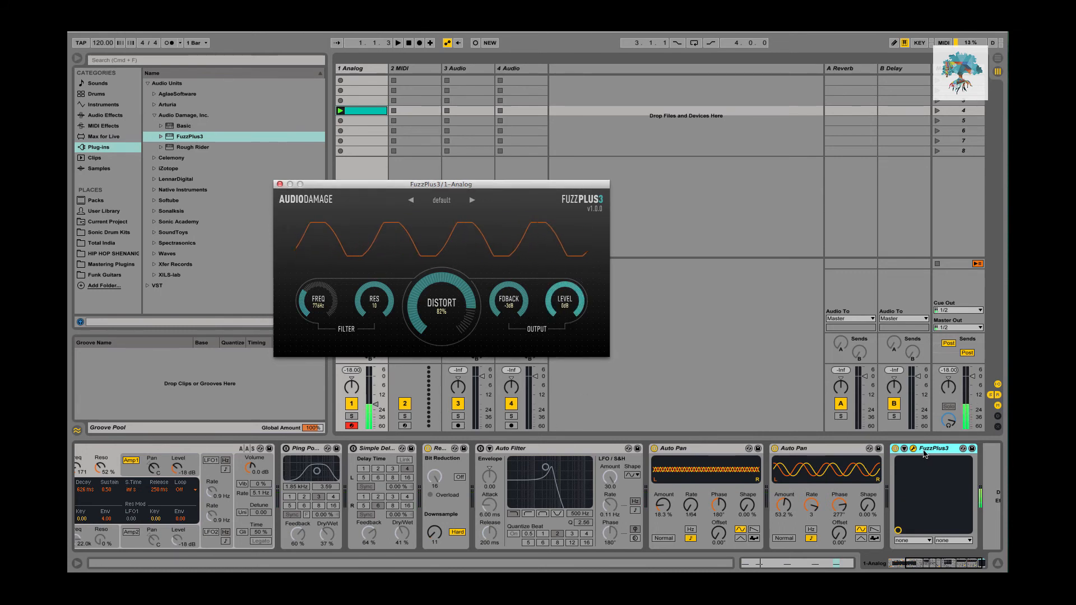
# Delete FuzzPlus3 and both Auto Pan devices from the end of the Analog track's chain
pyautogui.click(942, 449)
pyautogui.press('Delete')
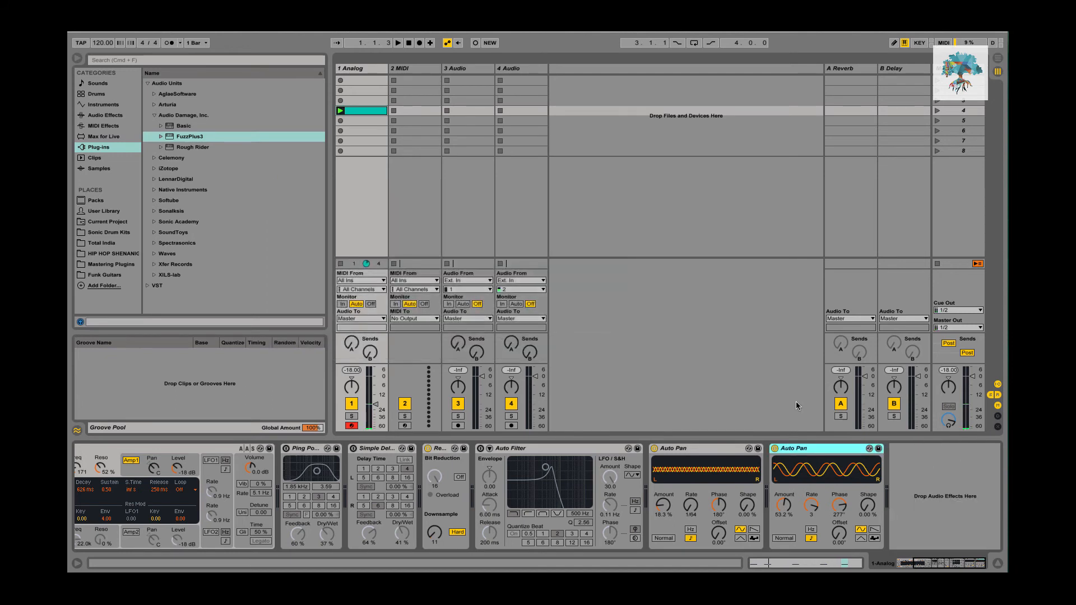
pyautogui.press('Delete')
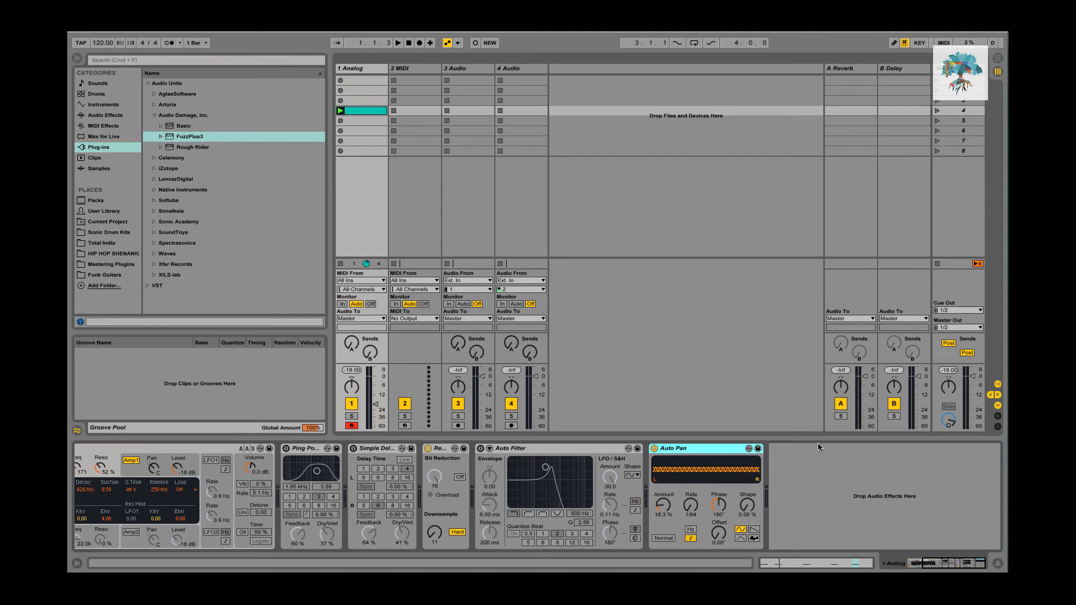
pyautogui.press('Delete')
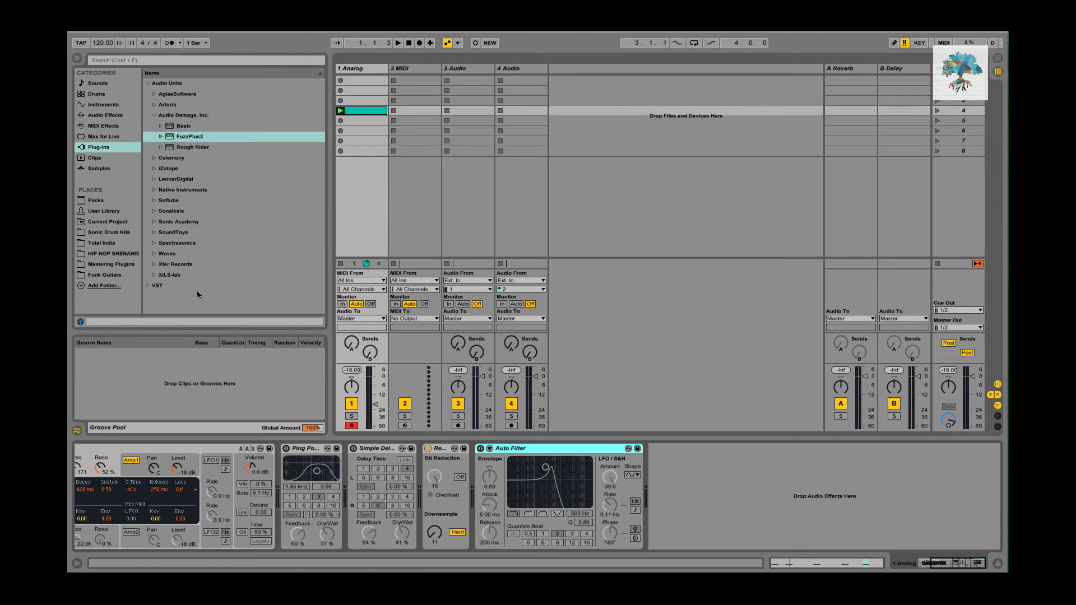
# Load the A.N.A synth from the Sonic Academy Audio Units folder in place of Analog and close its plug-in window
pyautogui.click(172, 180)
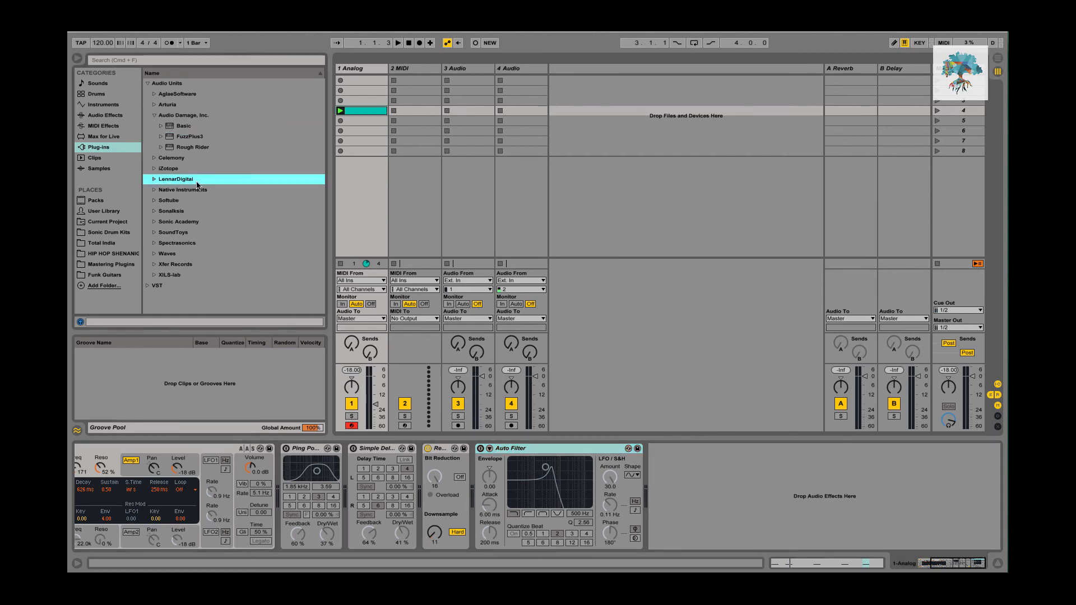
pyautogui.click(160, 226)
pyautogui.click(159, 224)
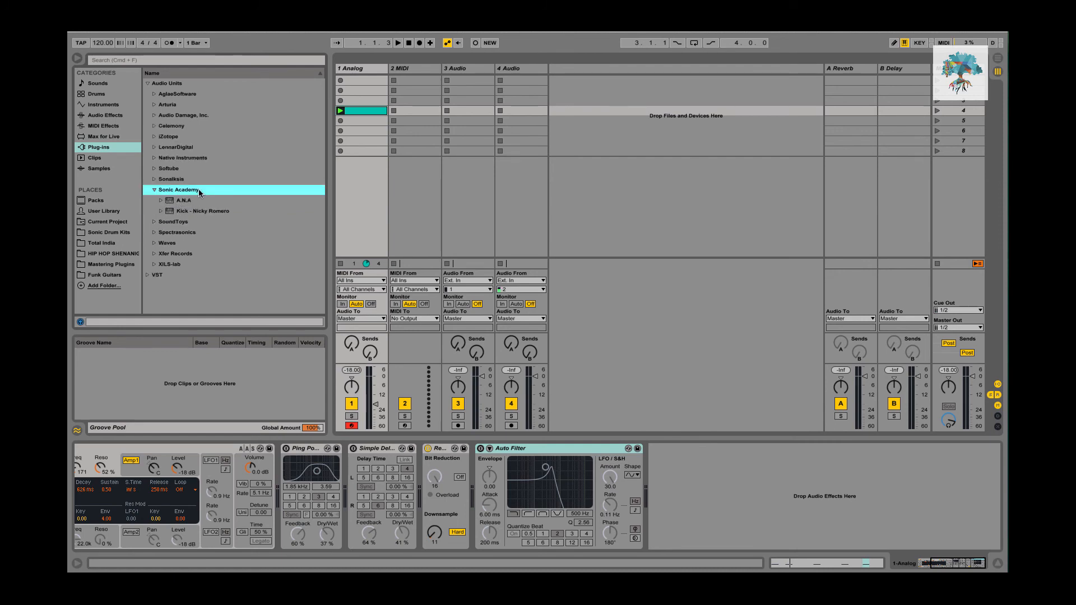
pyautogui.click(182, 202)
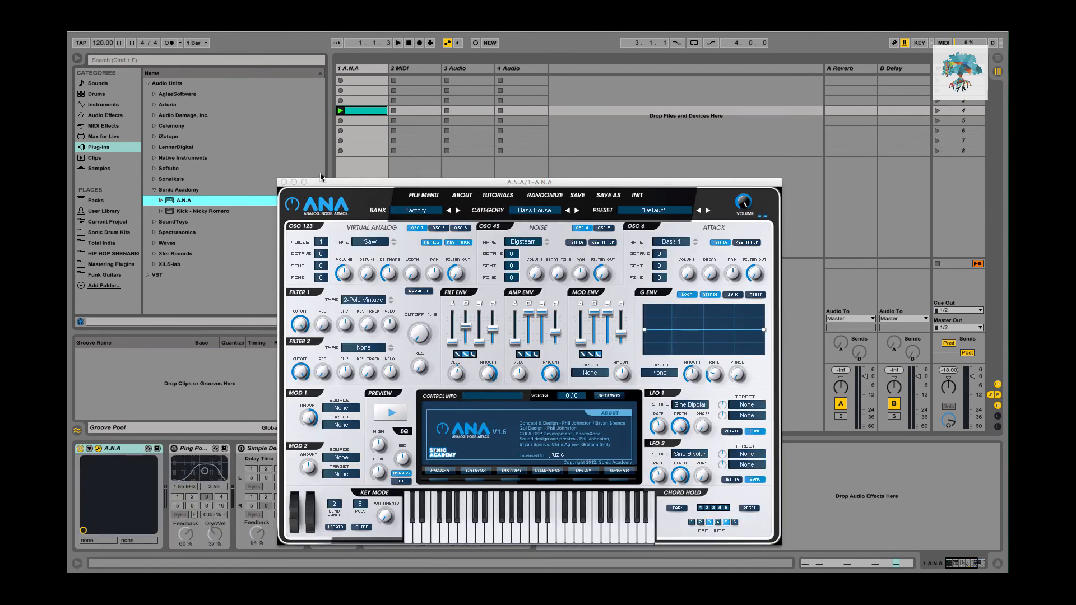
pyautogui.click(284, 181)
# Load Kick - Nicky Romero as the track's instrument, turn off the Redux device and close the Kick window
pyautogui.click(208, 211)
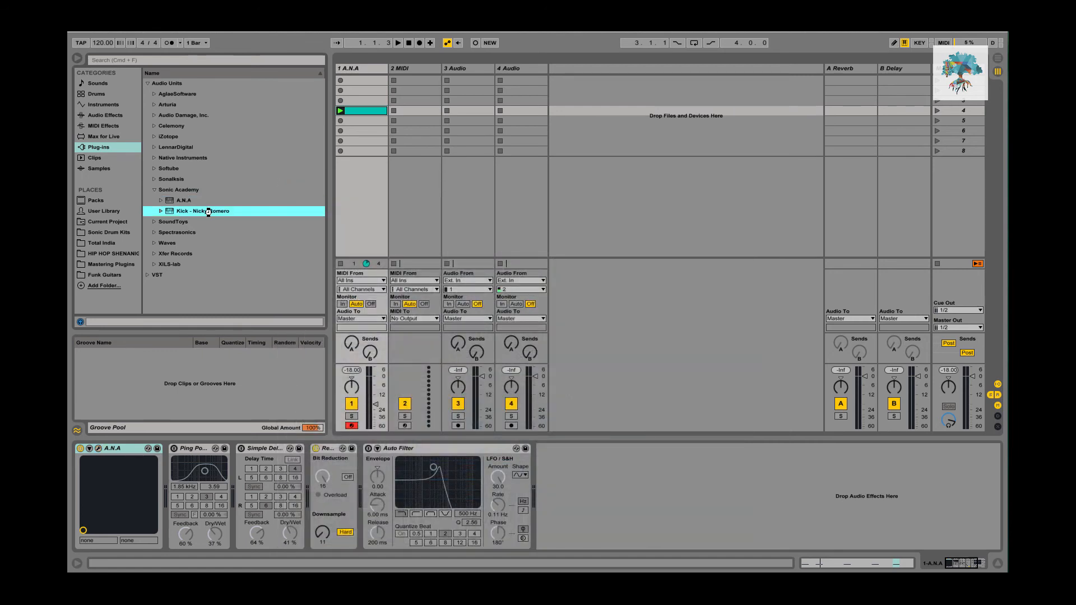
pyautogui.doubleClick(209, 211)
pyautogui.moveTo(523, 179); pyautogui.dragTo(547, 161)
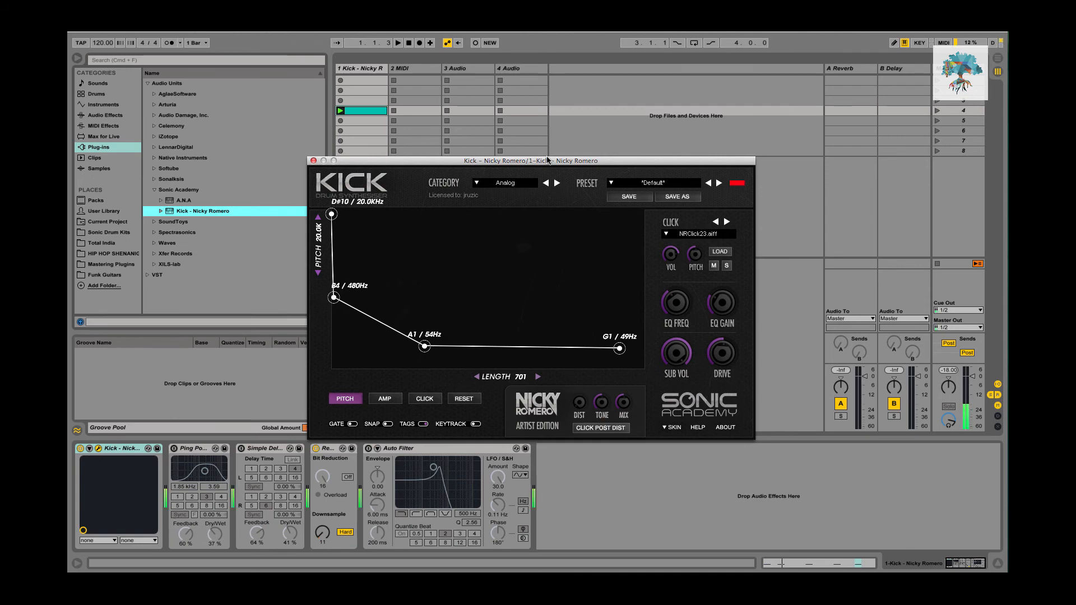
pyautogui.click(316, 449)
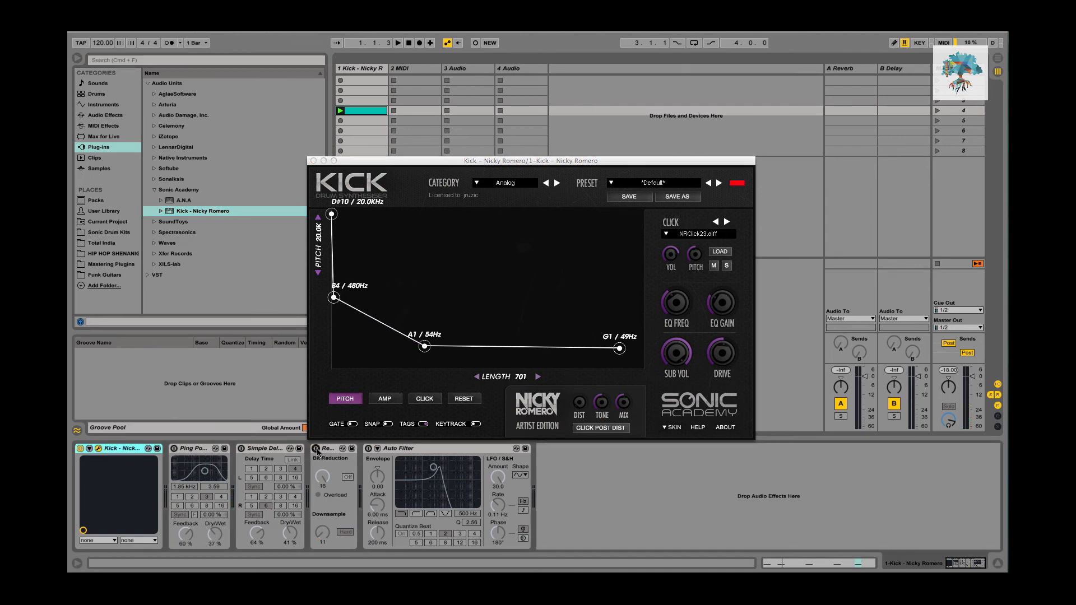
pyautogui.click(313, 161)
# Look through the Sonic Academy folder and the VST plug-in list, including the WaveShell-VST 9.3 contents
pyautogui.click(156, 190)
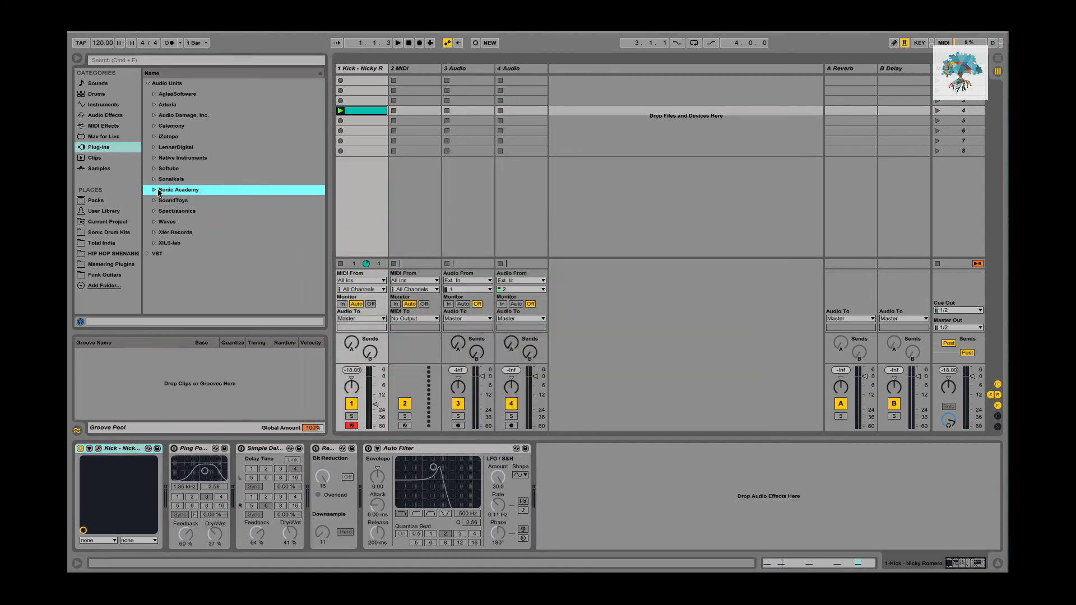
pyautogui.click(154, 190)
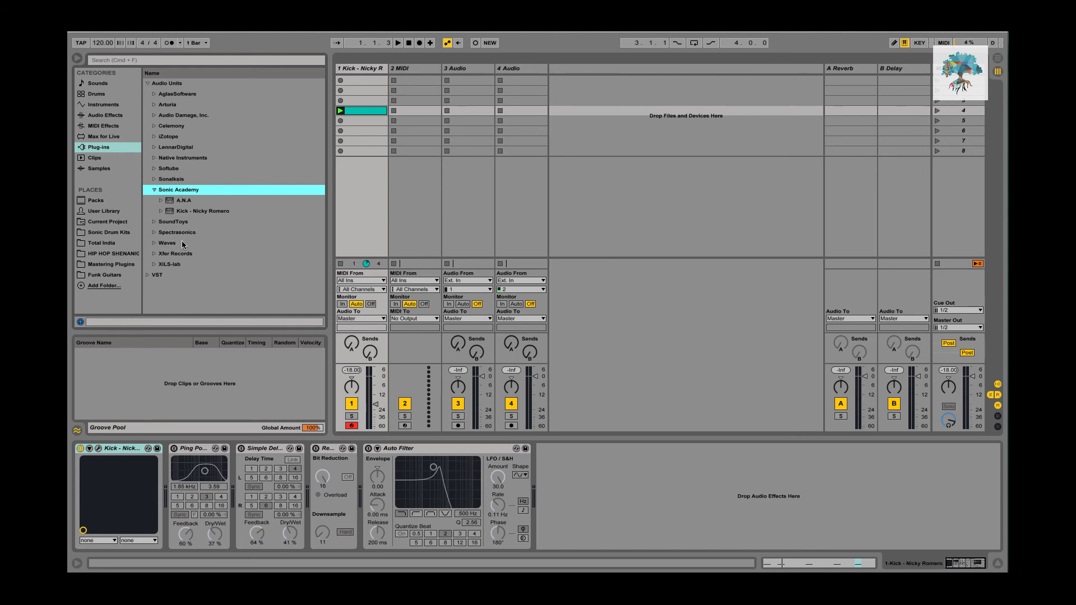
pyautogui.click(148, 275)
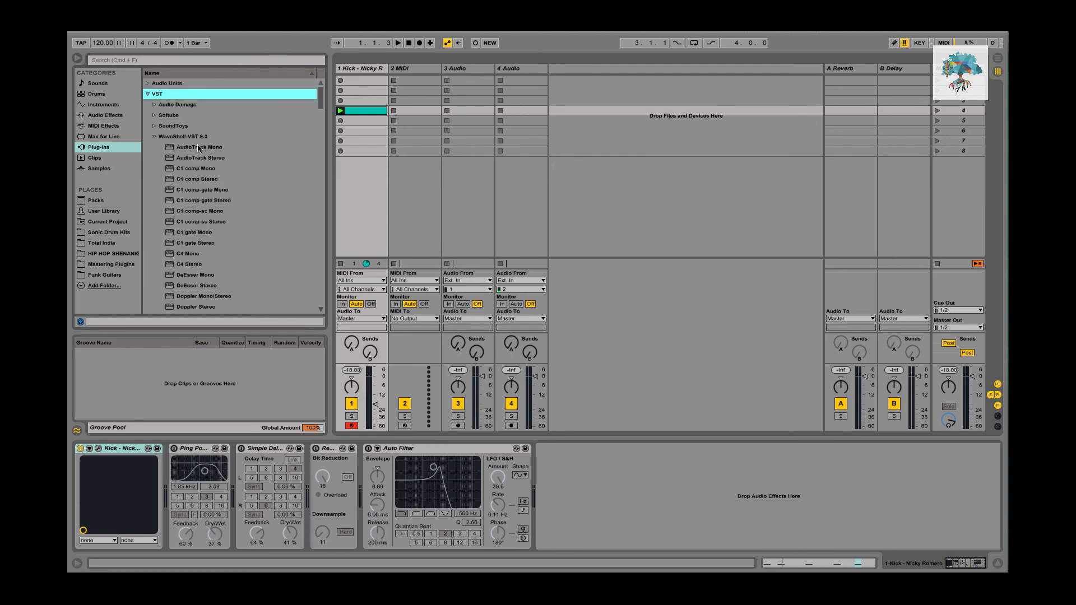
pyautogui.scroll(-10, 199, 163)
pyautogui.scroll(-15, 201, 177)
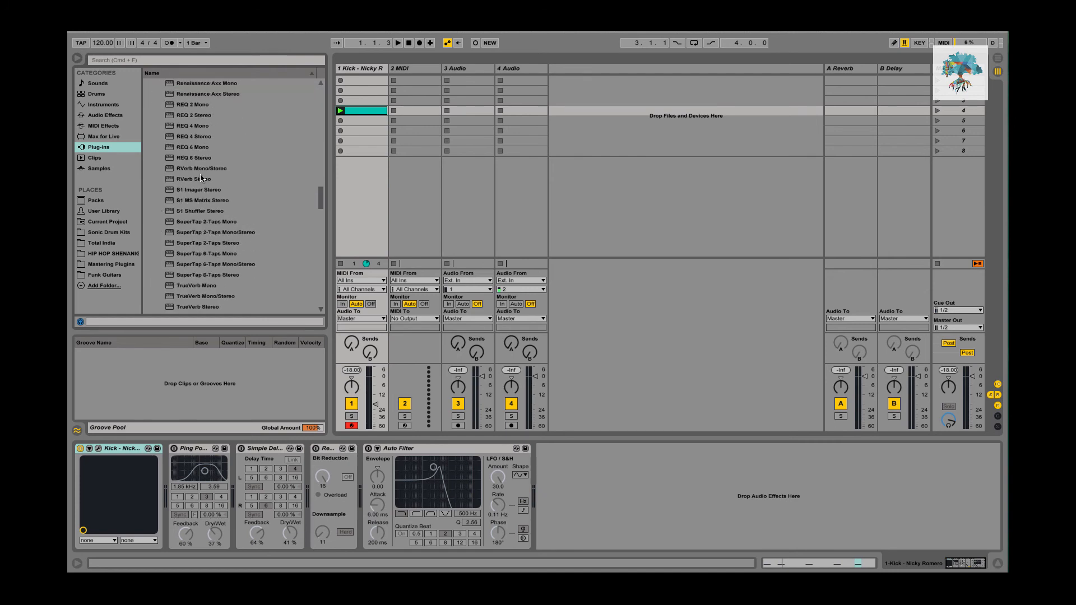
pyautogui.scroll(-3, 201, 178)
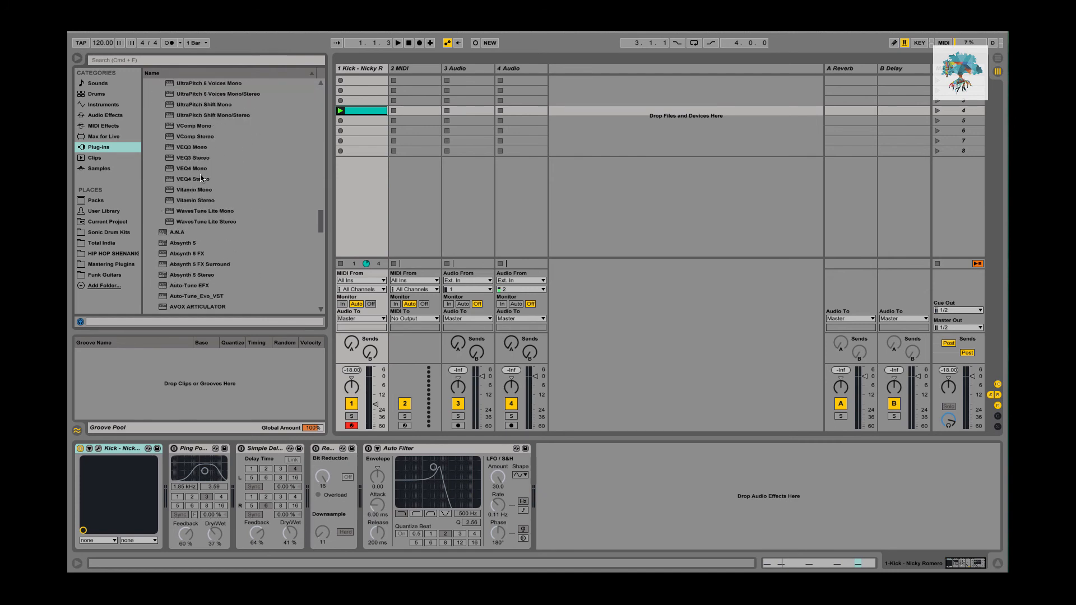
pyautogui.scroll(20, 201, 178)
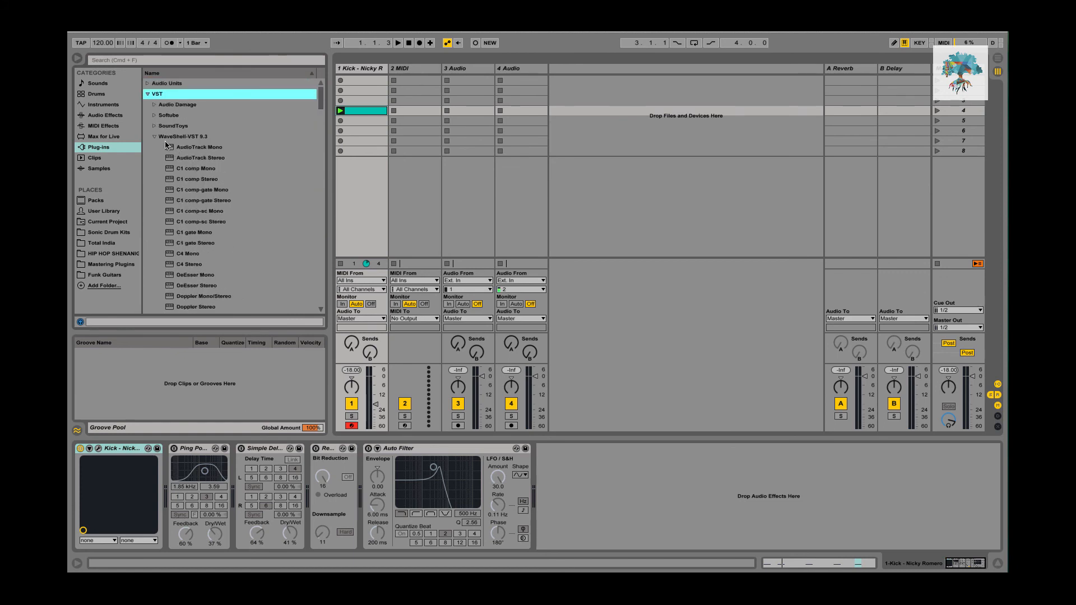
pyautogui.click(154, 137)
# Add the Saturation Knob plug-in from the Softube VST folder after the Auto Filter
pyautogui.click(159, 116)
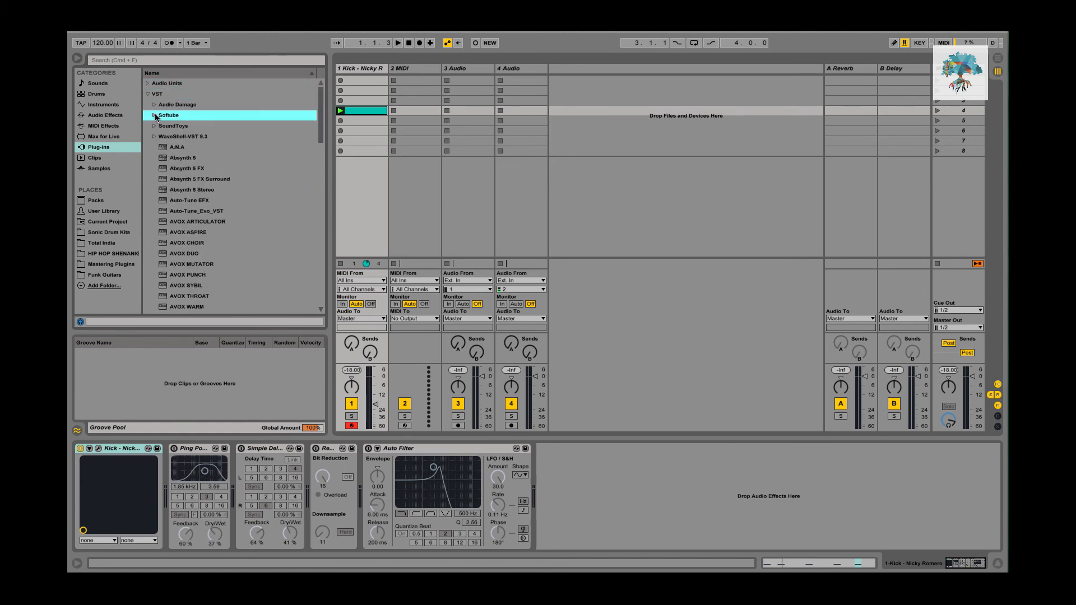
pyautogui.click(154, 116)
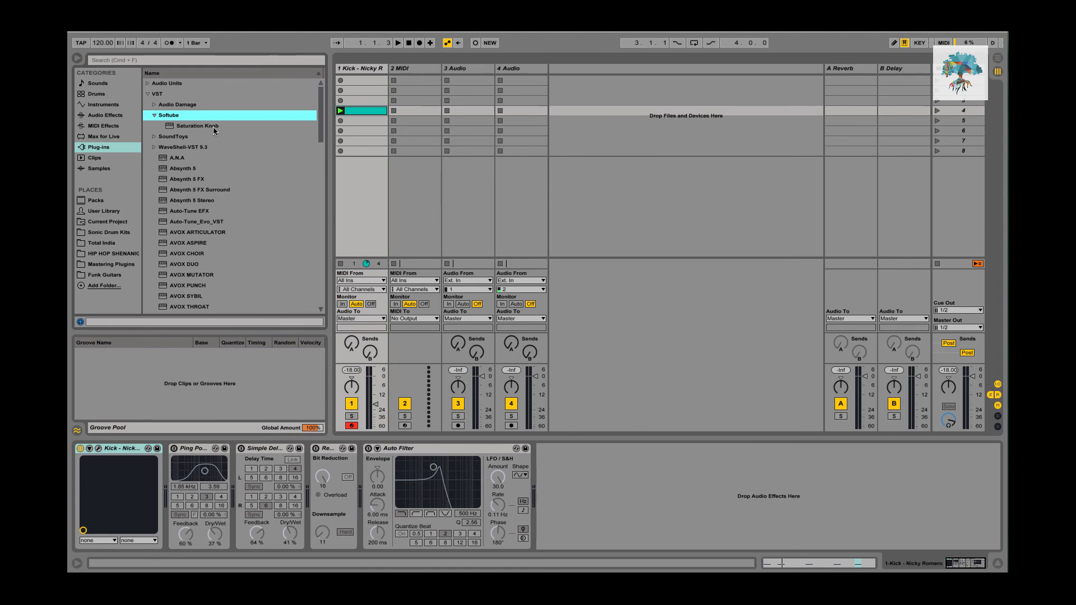
pyautogui.doubleClick(213, 127)
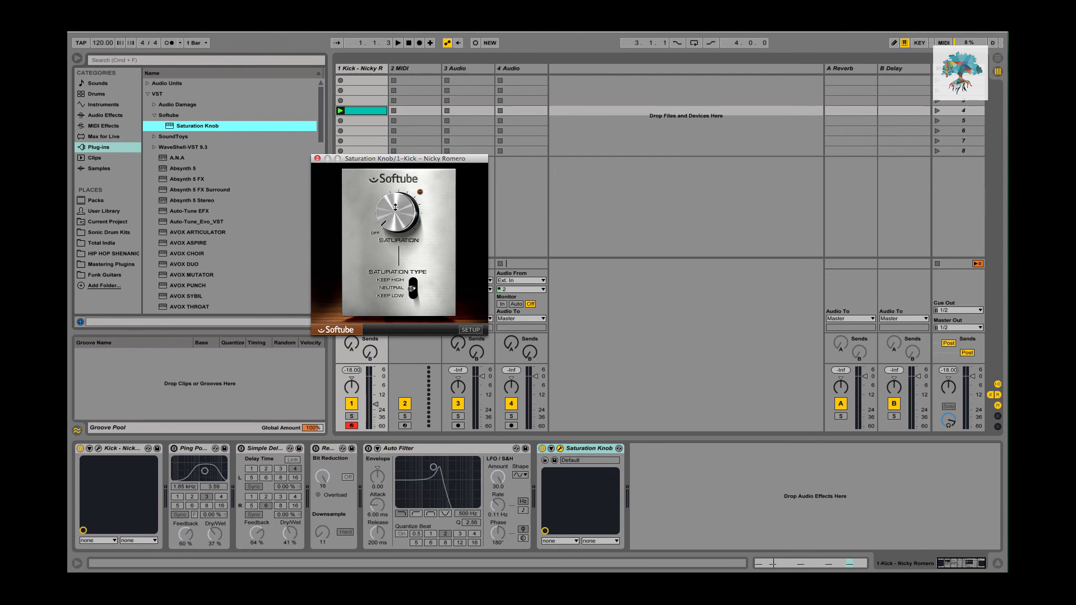
# Set Saturation Knob's Saturation Type to Keep High and adjust its Saturation amount while playing the track
pyautogui.press('space')
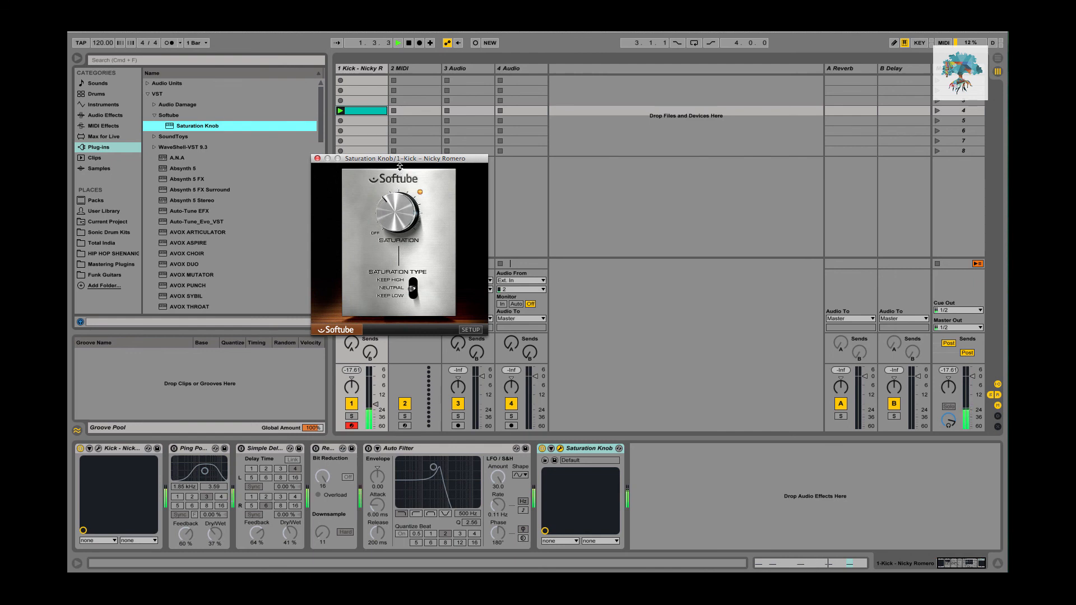
pyautogui.moveTo(401, 161)
pyautogui.mouseDown()
pyautogui.moveTo(415, 130)
pyautogui.moveTo(416, 177)
pyautogui.mouseUp()
pyautogui.press('space')
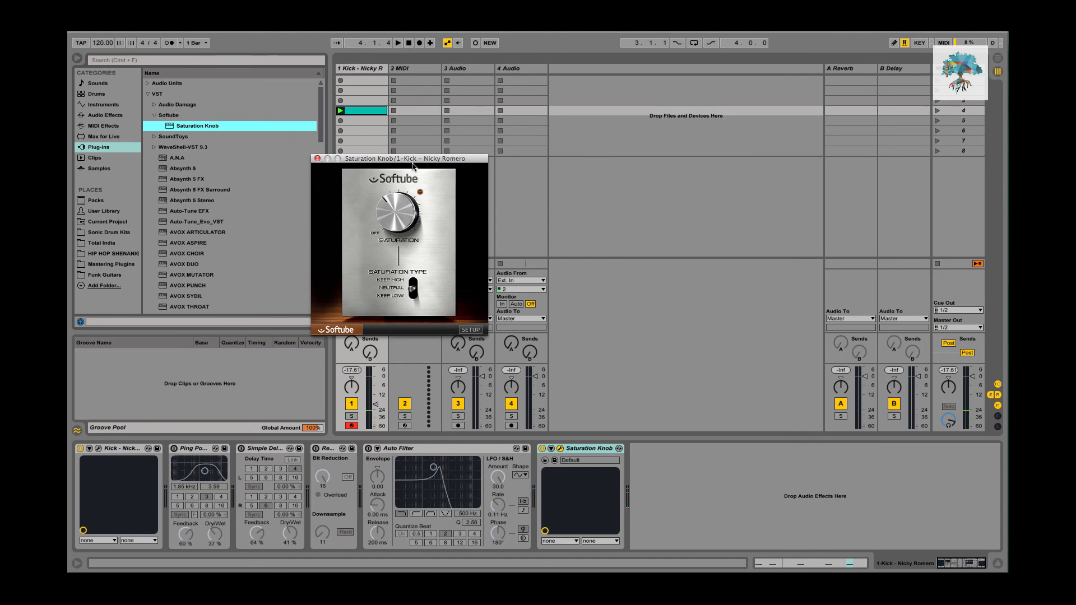
pyautogui.click(413, 288)
pyautogui.press('space')
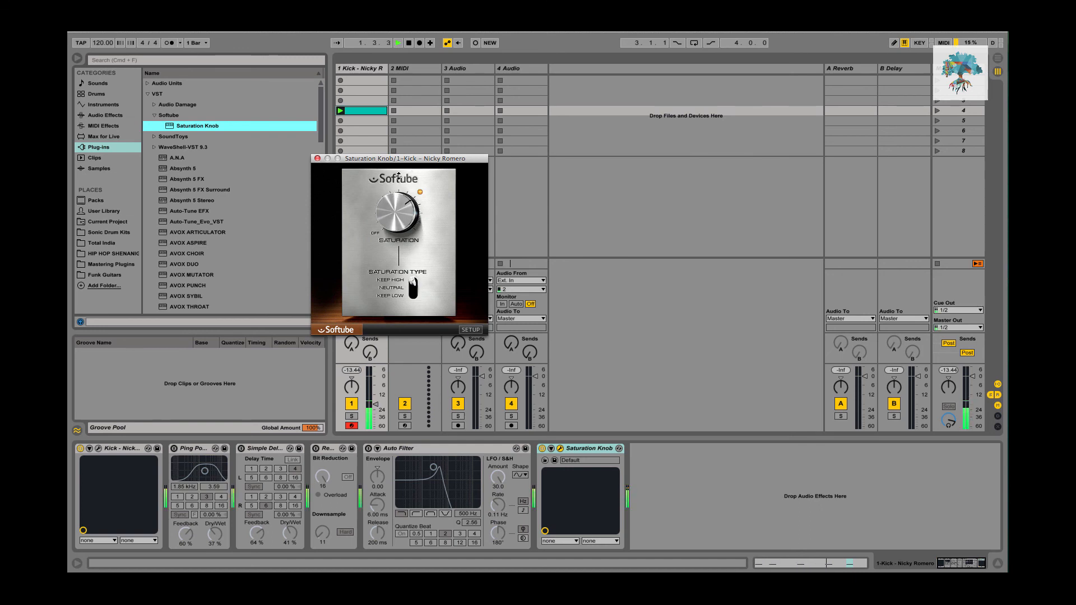
pyautogui.moveTo(398, 176); pyautogui.dragTo(417, 198)
# Bypass and re-enable Saturation Knob during playback to compare the sound, and stop playback
pyautogui.click(542, 450)
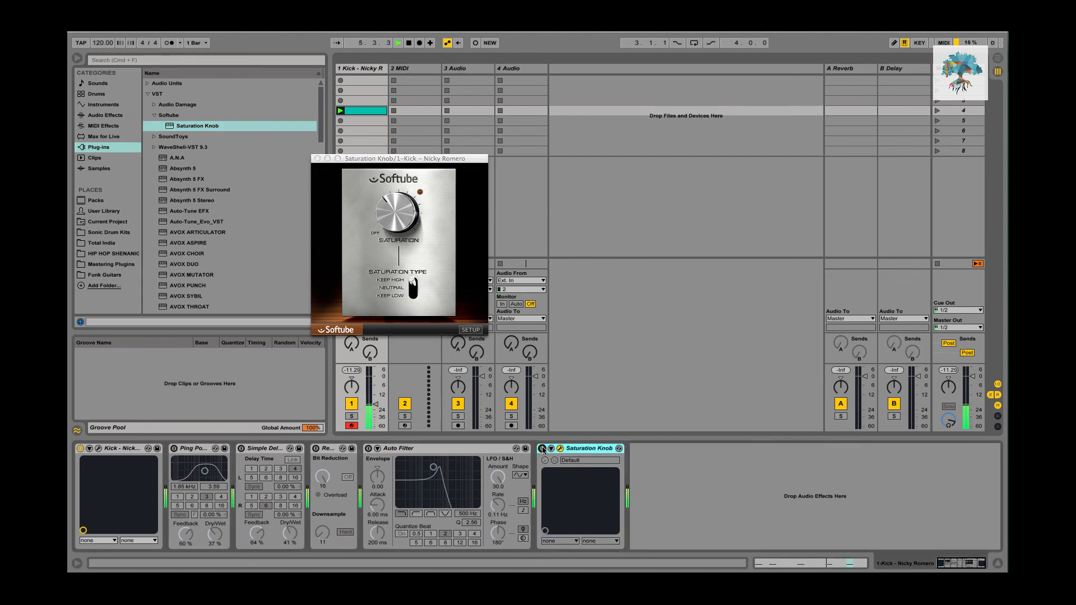
pyautogui.click(542, 449)
pyautogui.press('space')
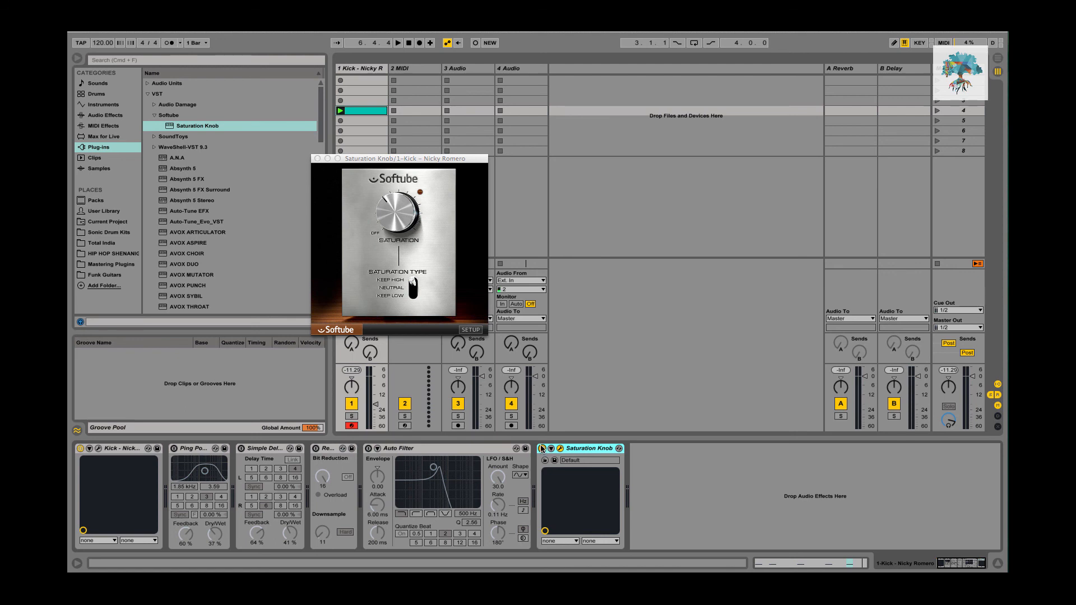
# Look through the Audio Damage and WaveShell-VST 9.3 plug-ins in the VST list and close the Saturation Knob window
pyautogui.click(155, 106)
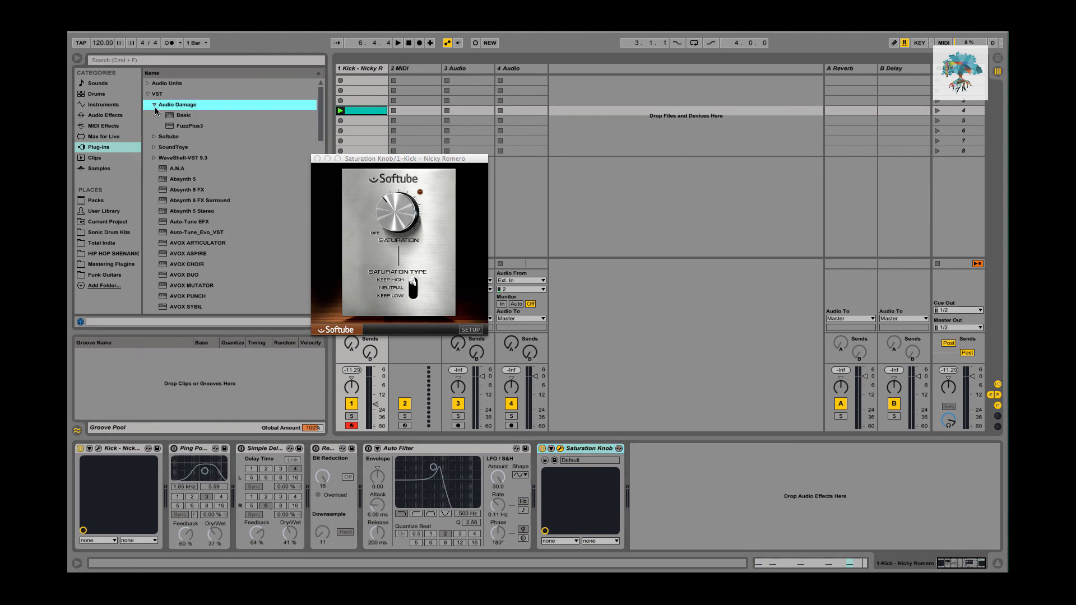
pyautogui.click(153, 158)
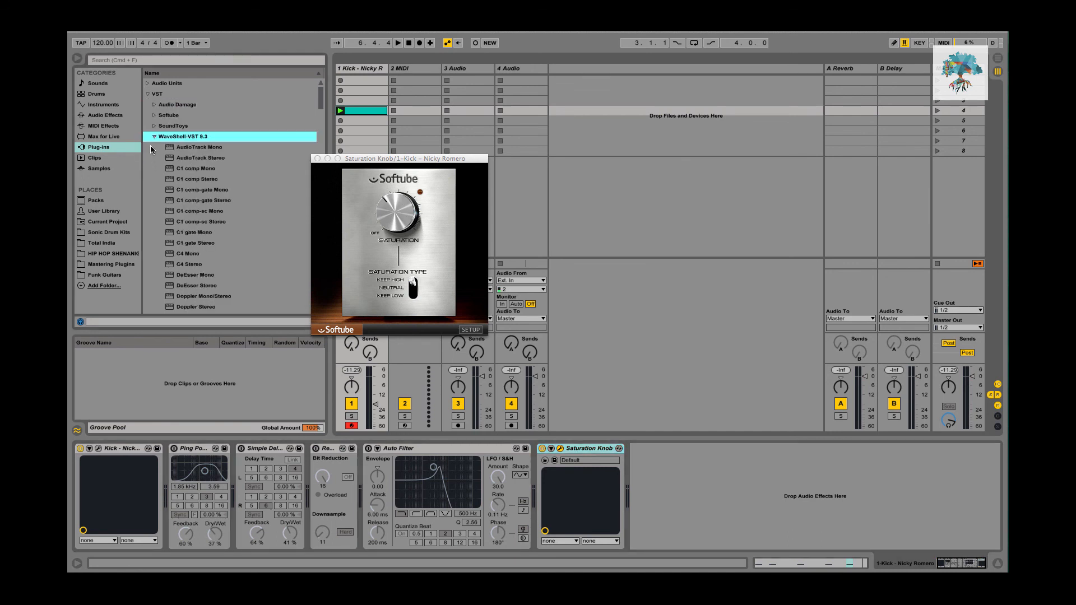
pyautogui.scroll(-10, 200, 196)
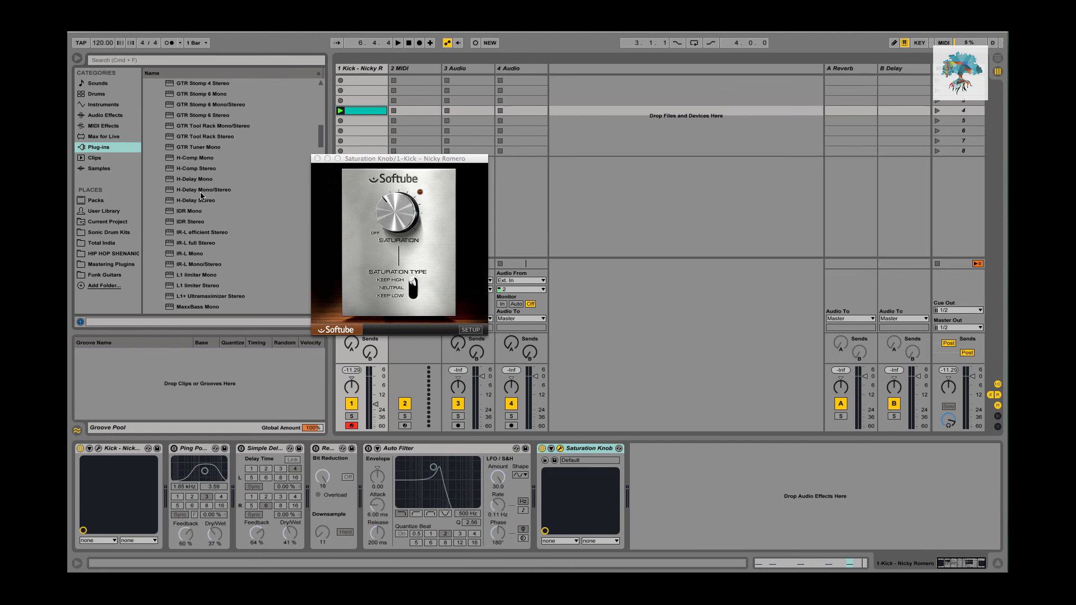
pyautogui.scroll(-6, 201, 196)
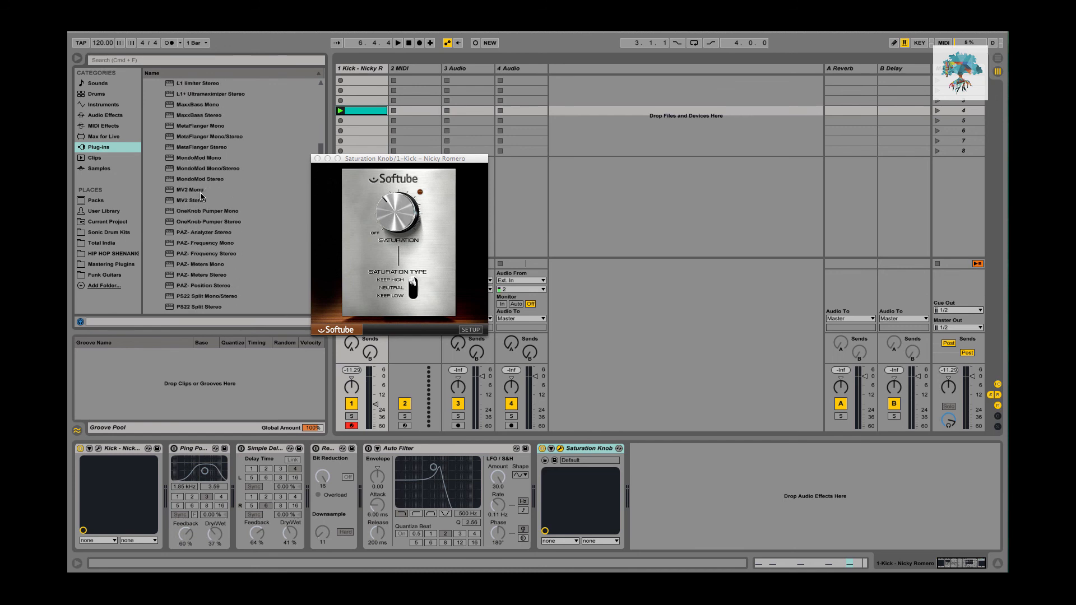
pyautogui.scroll(15, 201, 195)
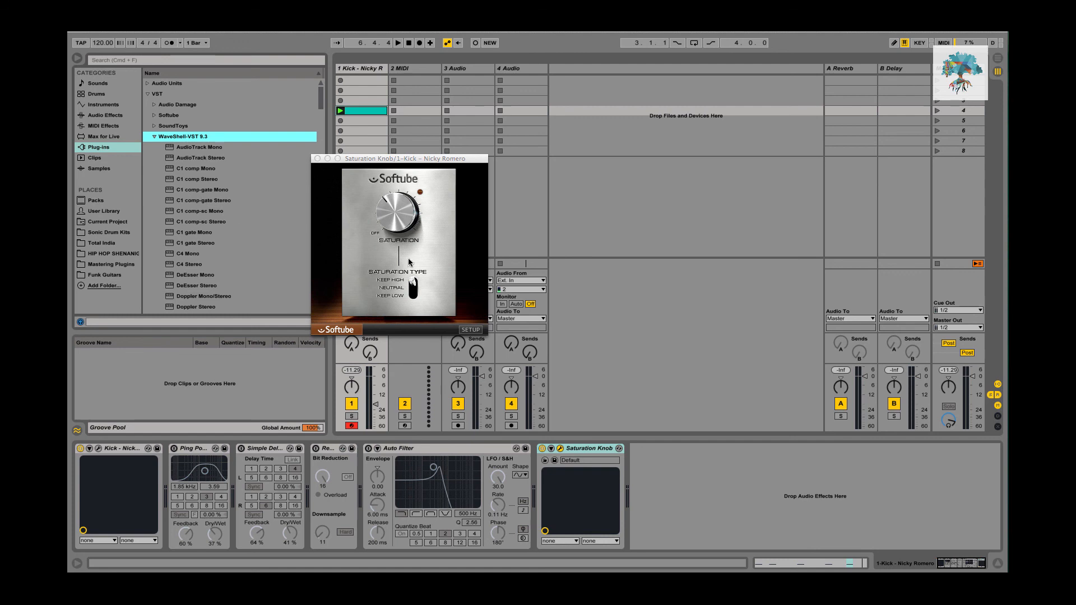
pyautogui.click(317, 158)
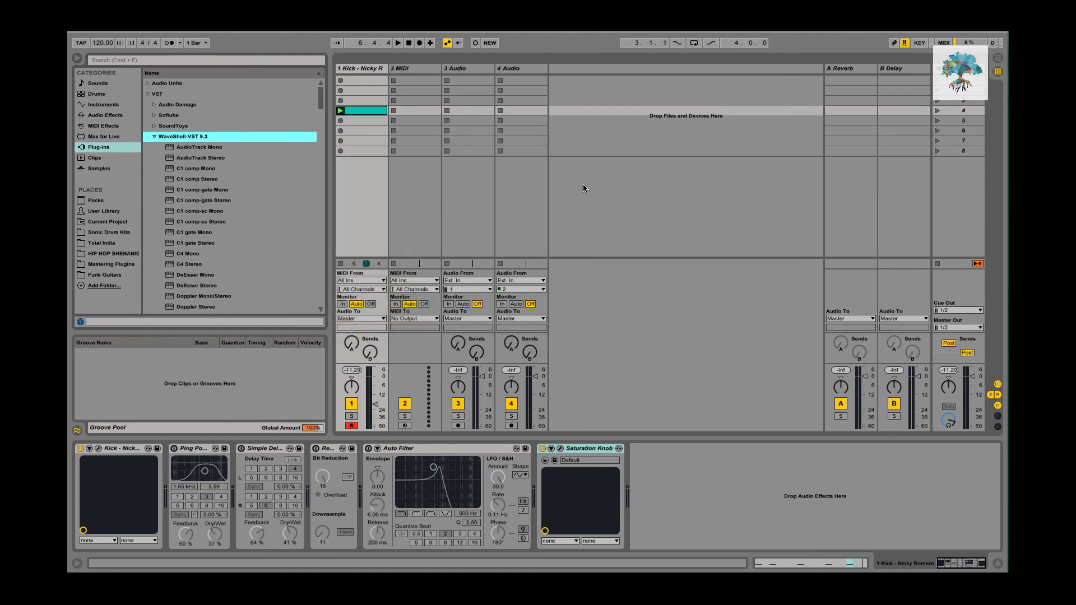
pyautogui.click(758, 35)
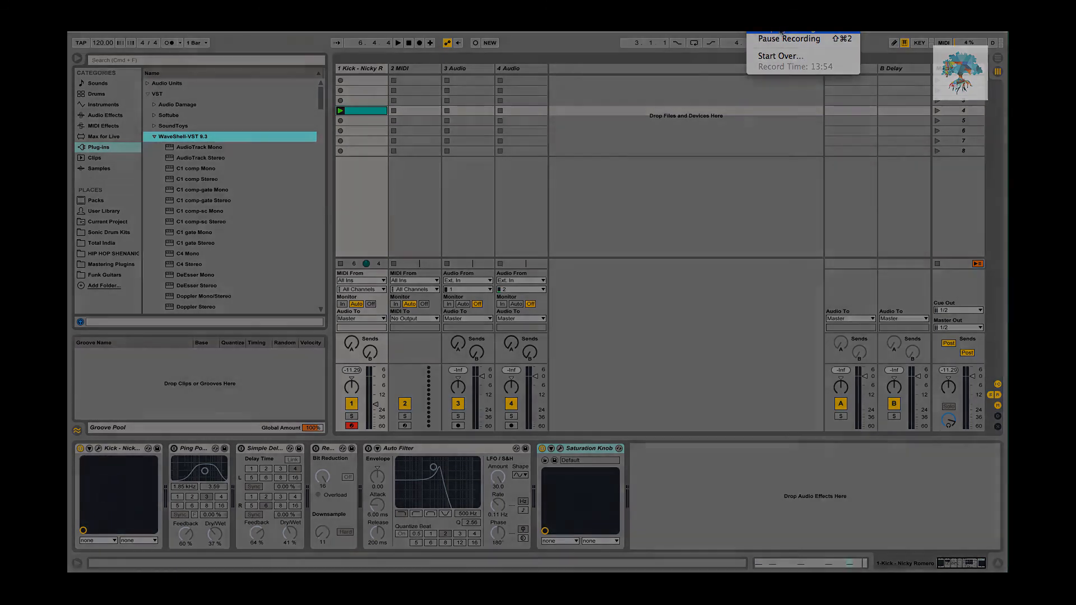